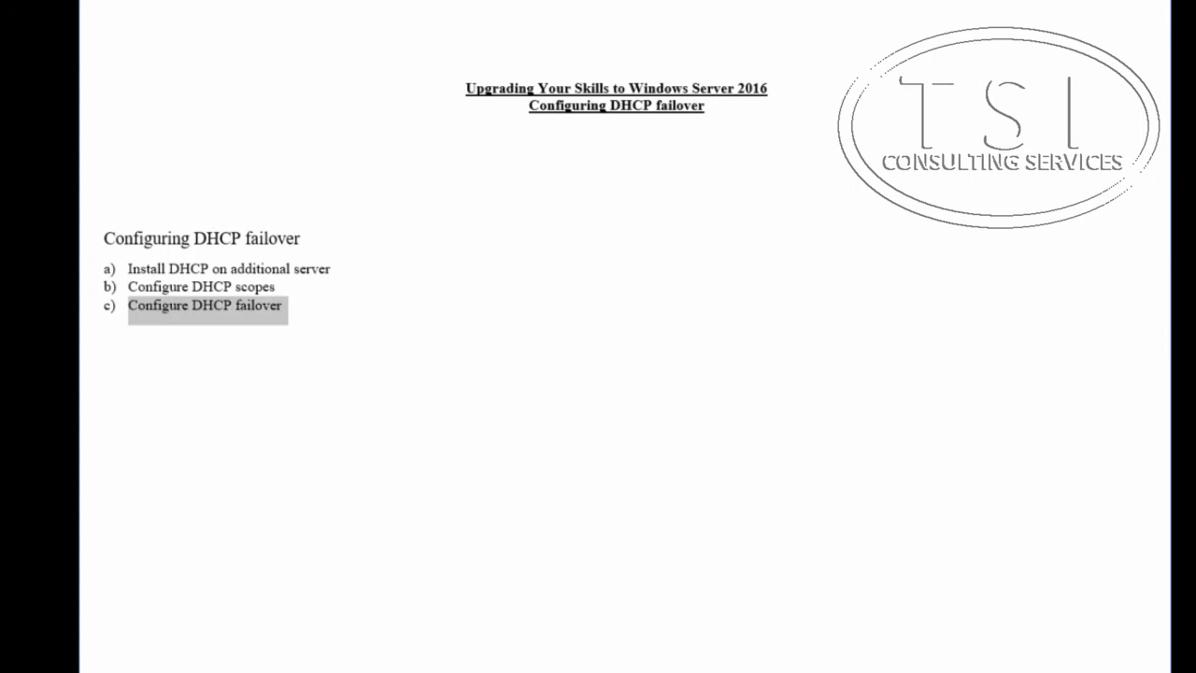
Step: Launch Server Manager and start a role-based Add Roles and Features installation targeting LON-SVR1
click(42, 661)
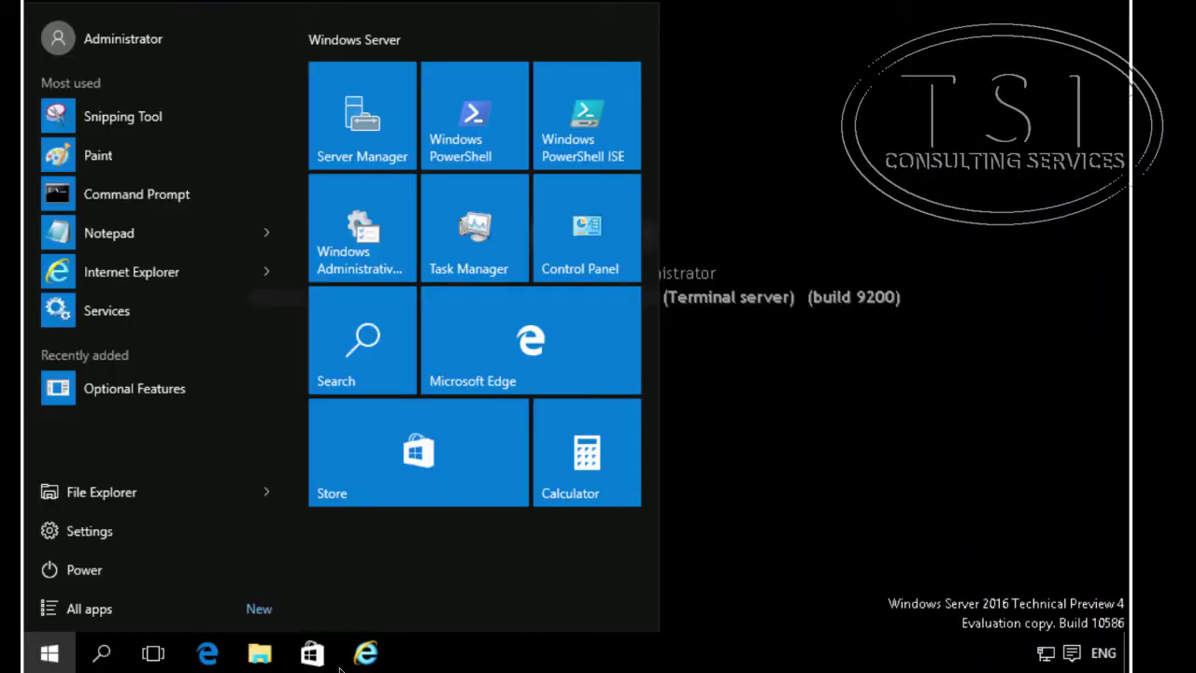
click(357, 142)
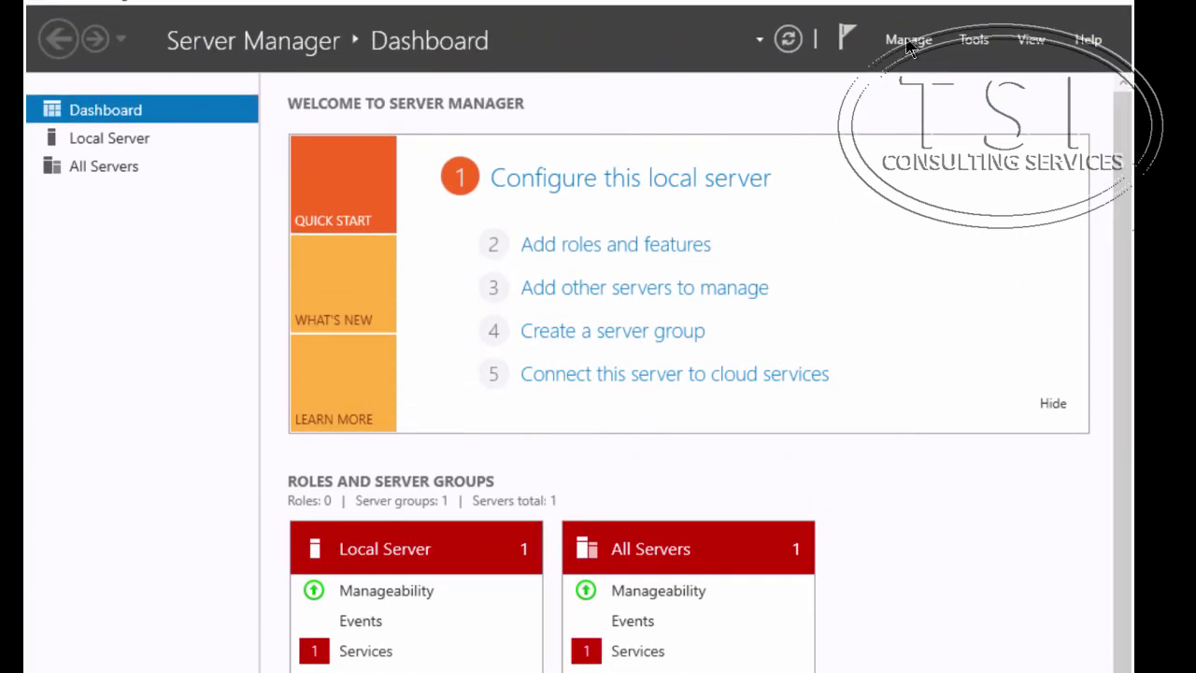
click(907, 42)
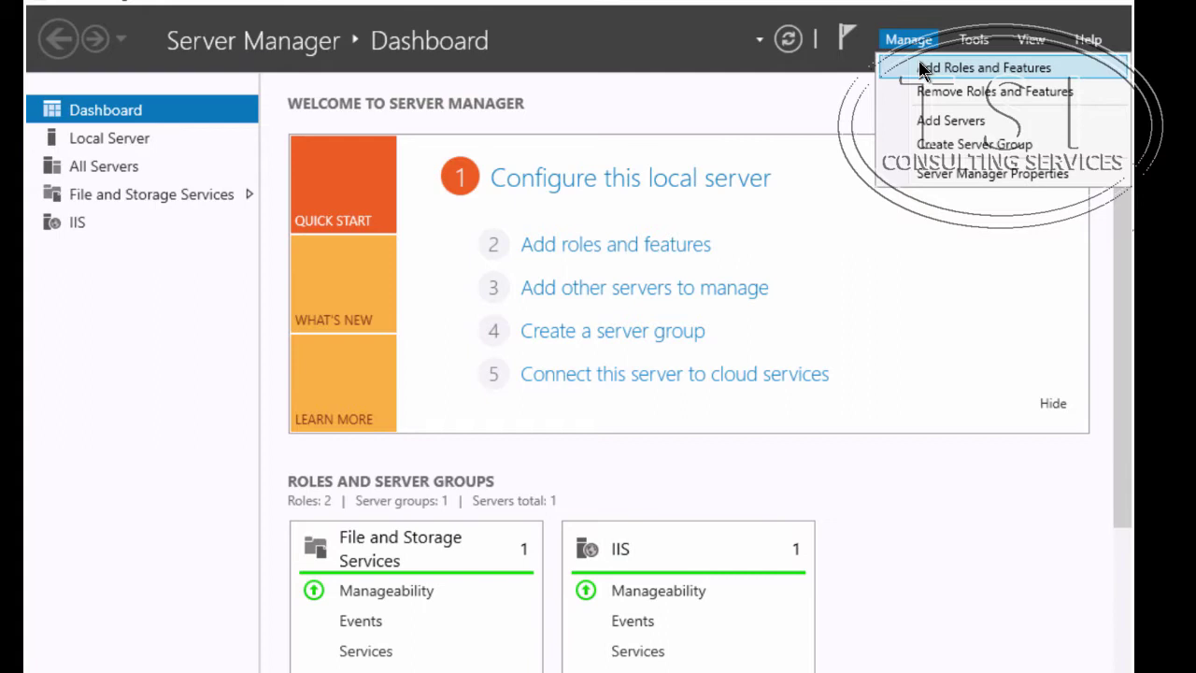
click(920, 67)
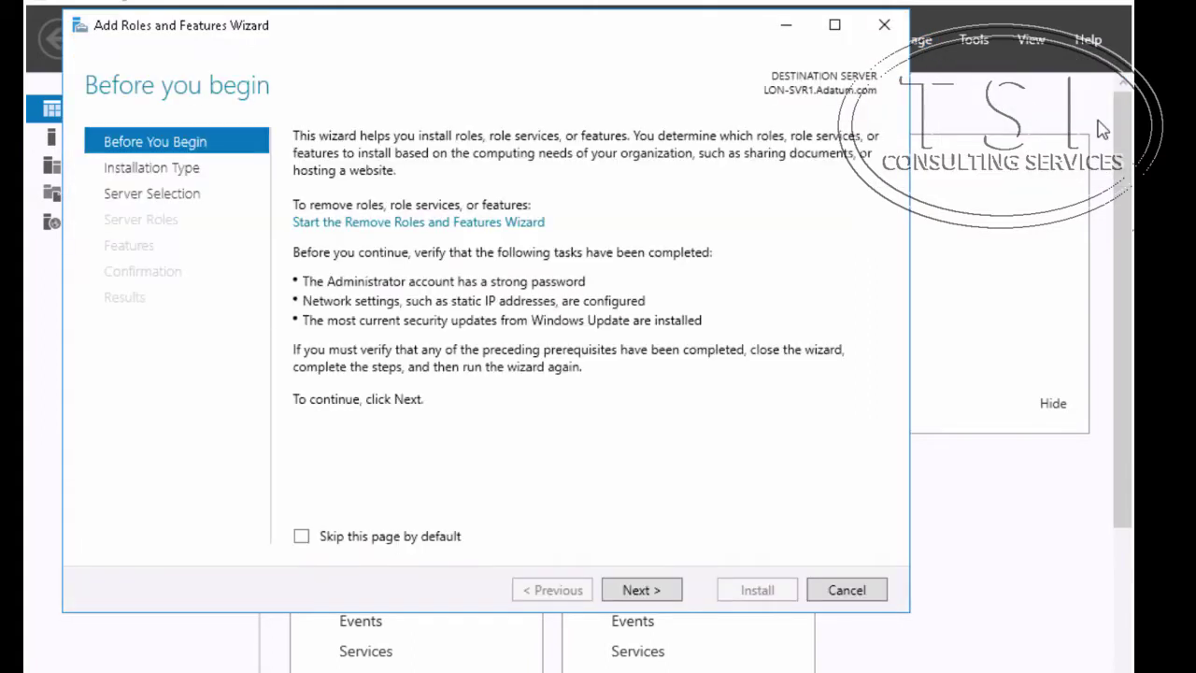
click(658, 597)
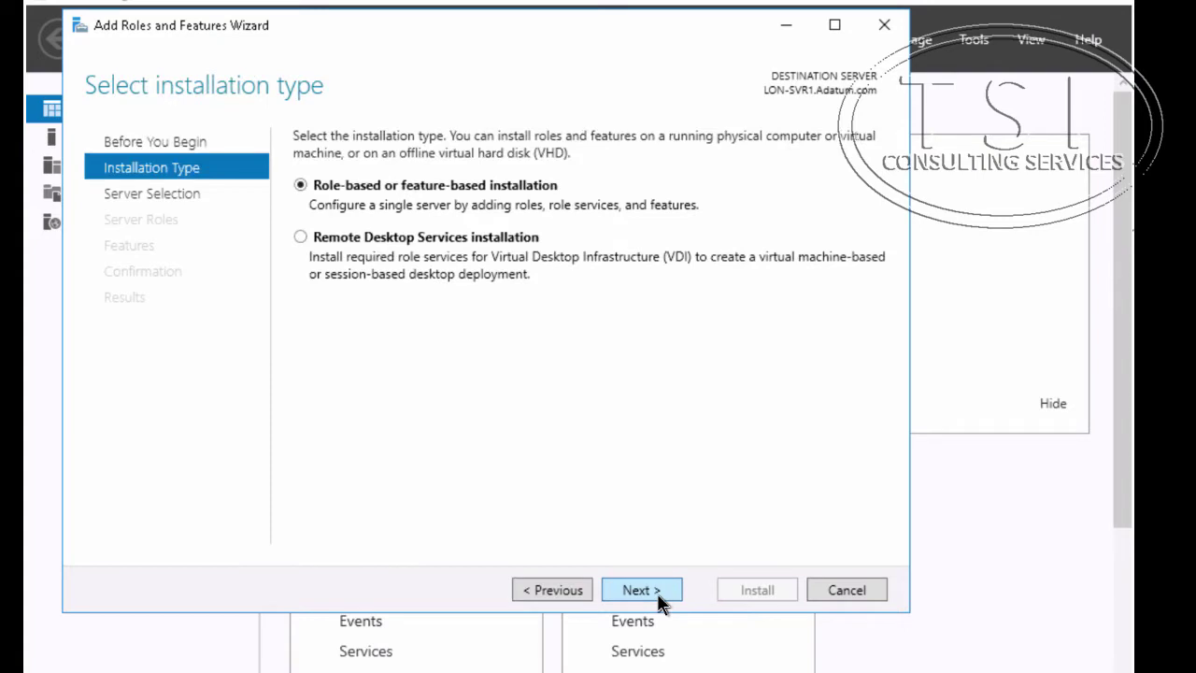
click(658, 598)
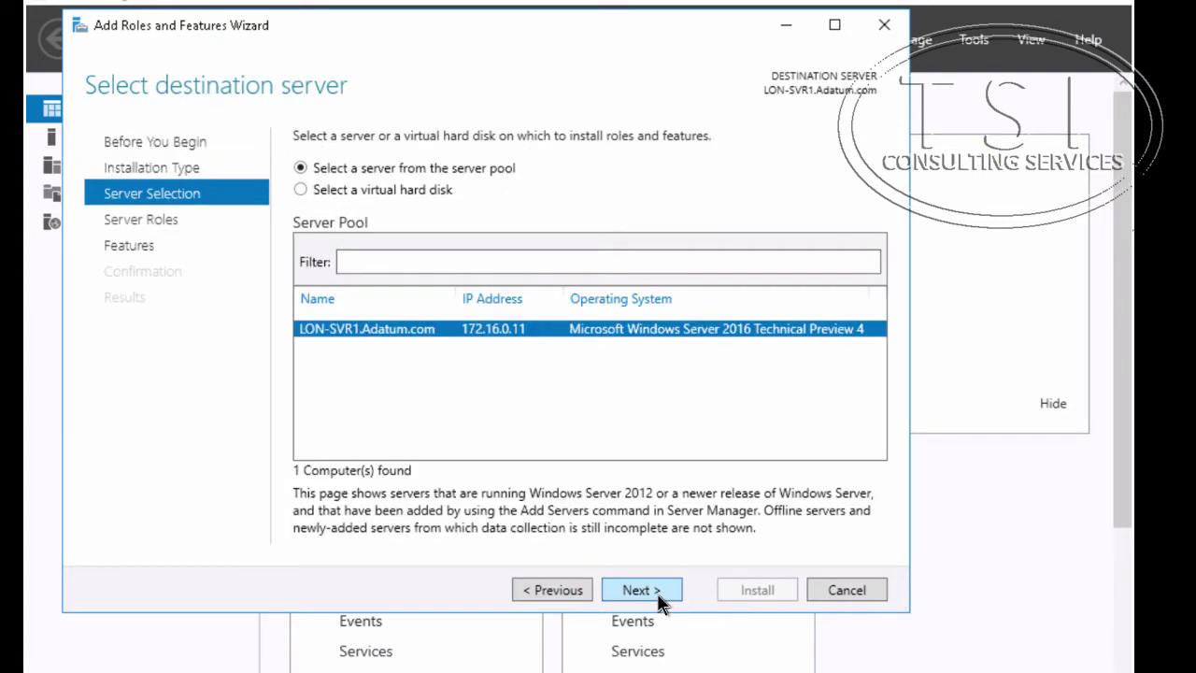
click(658, 593)
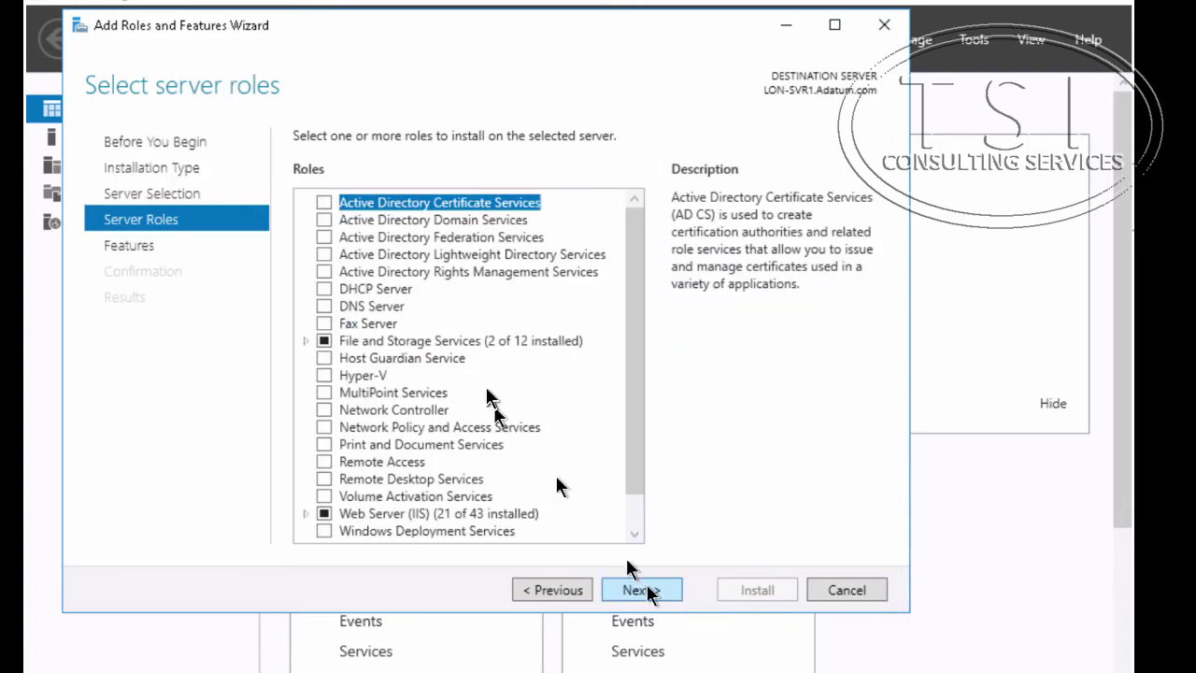
Step: Select the DHCP Server role with its management tools and install it
click(323, 288)
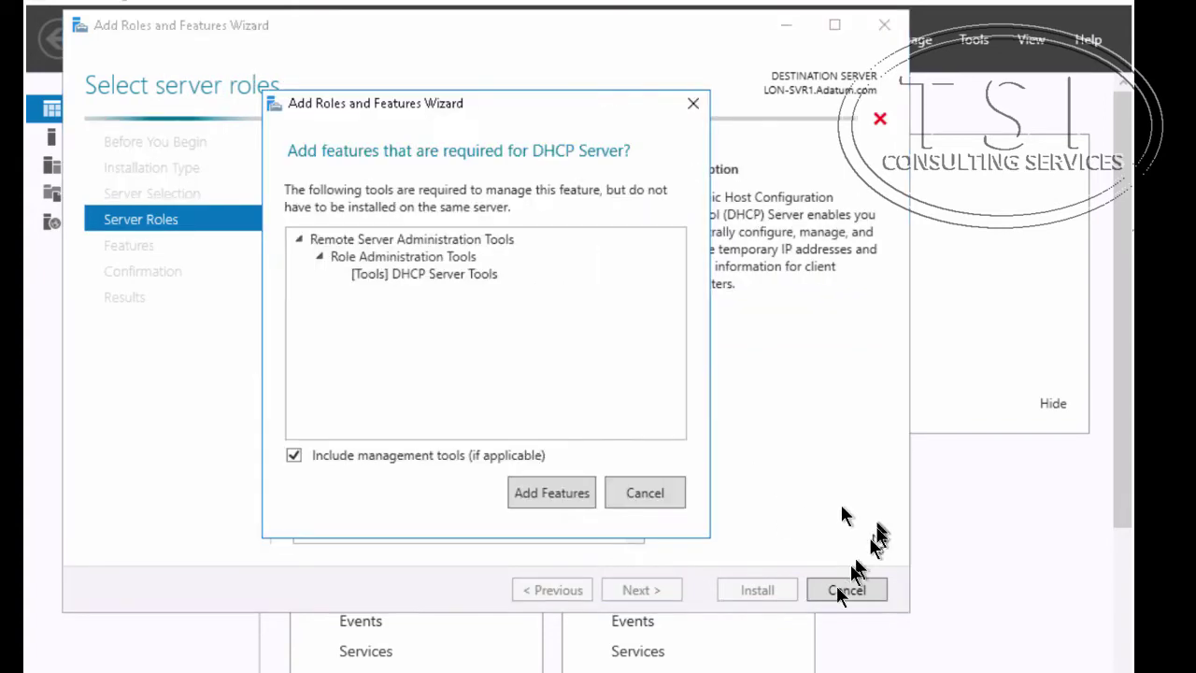
click(560, 500)
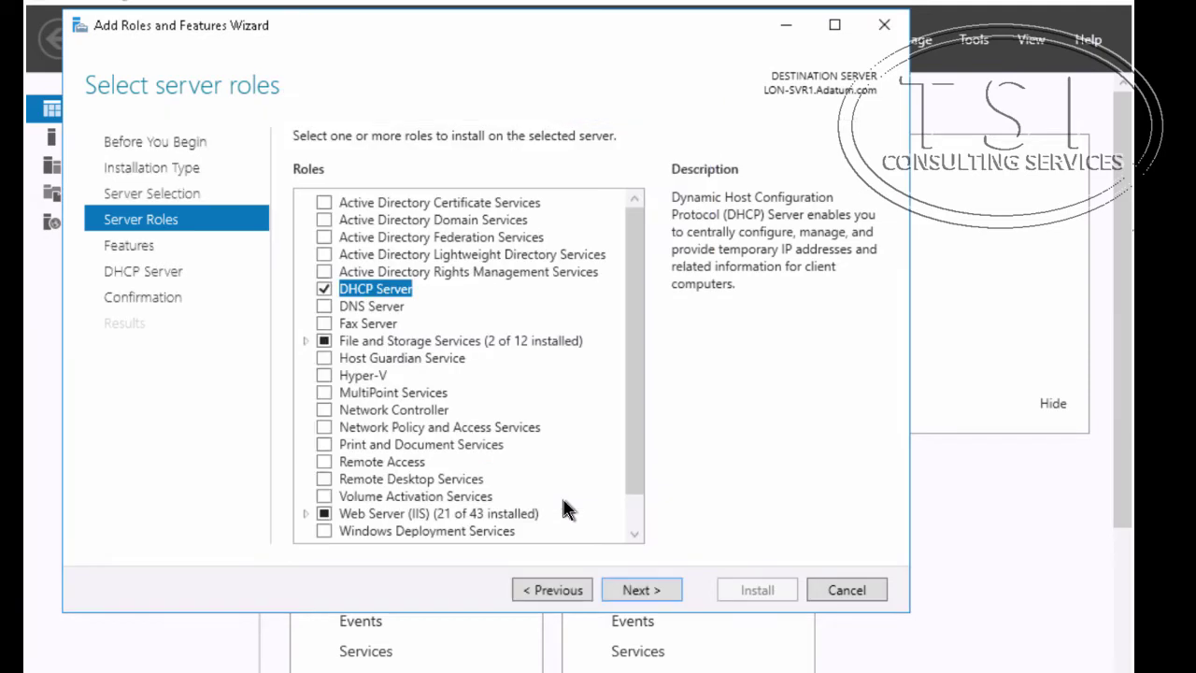
click(653, 589)
click(653, 590)
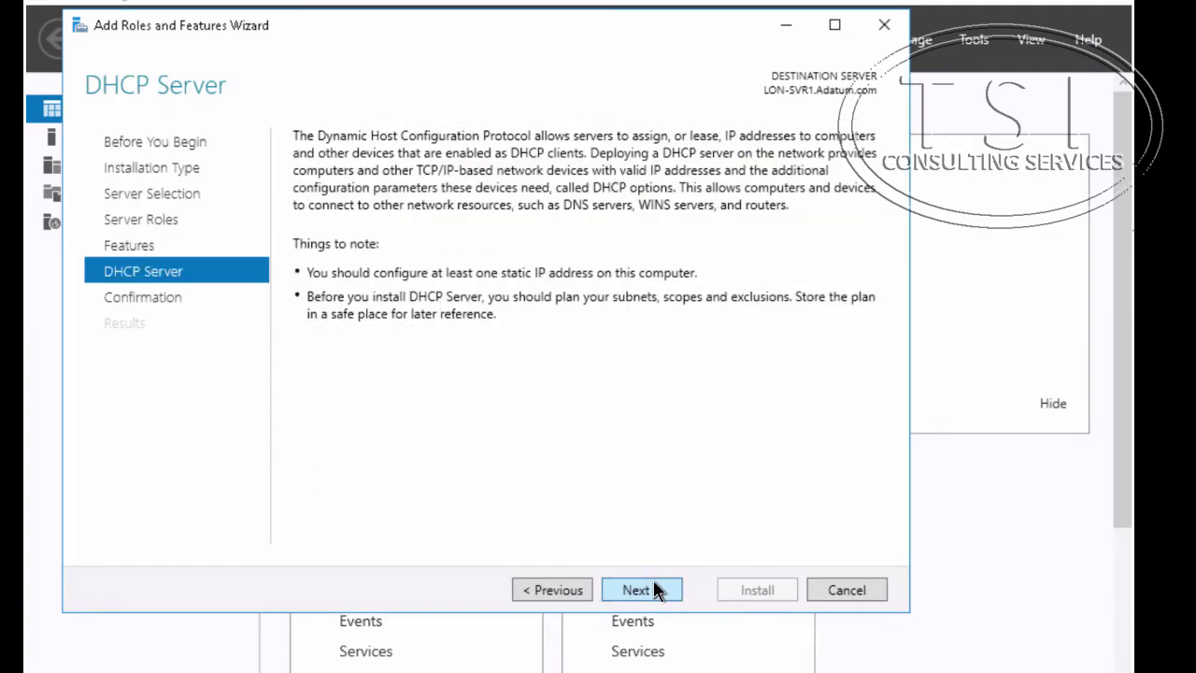
click(653, 590)
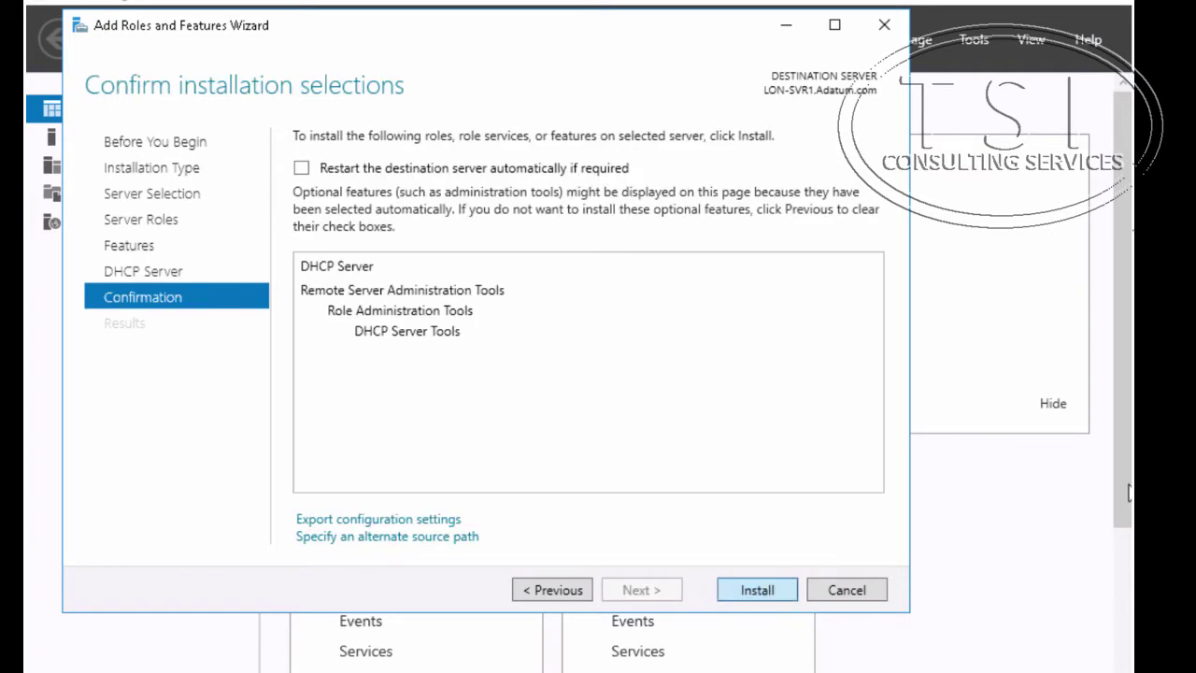
click(757, 590)
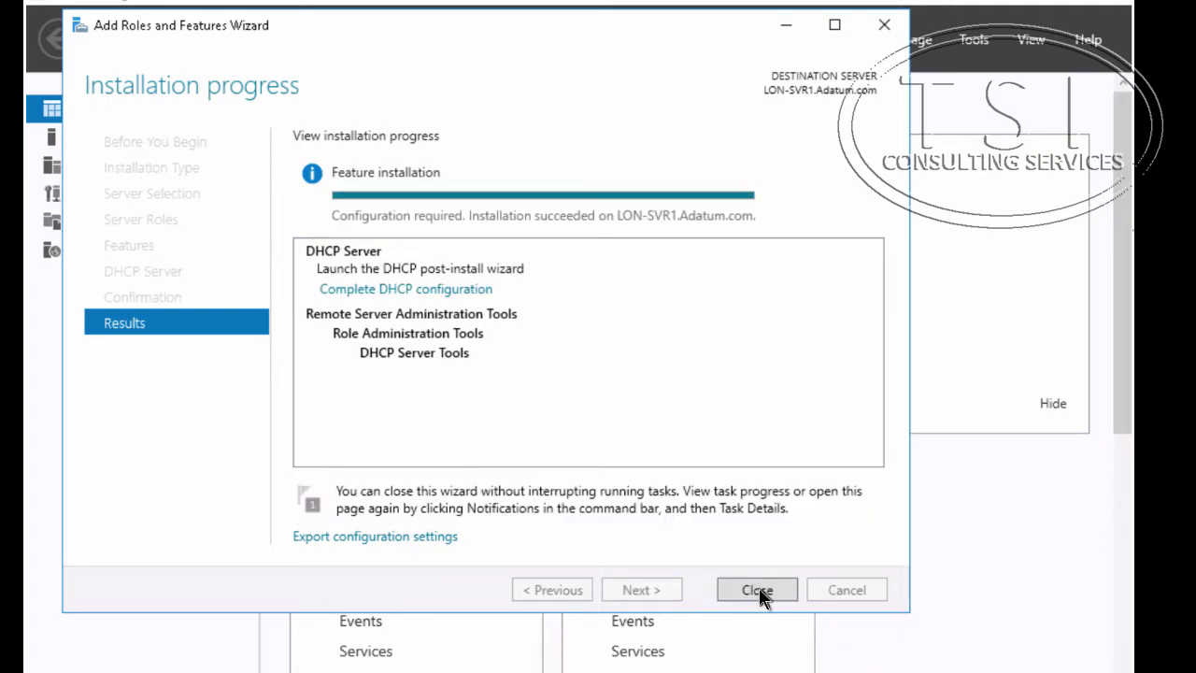
click(759, 591)
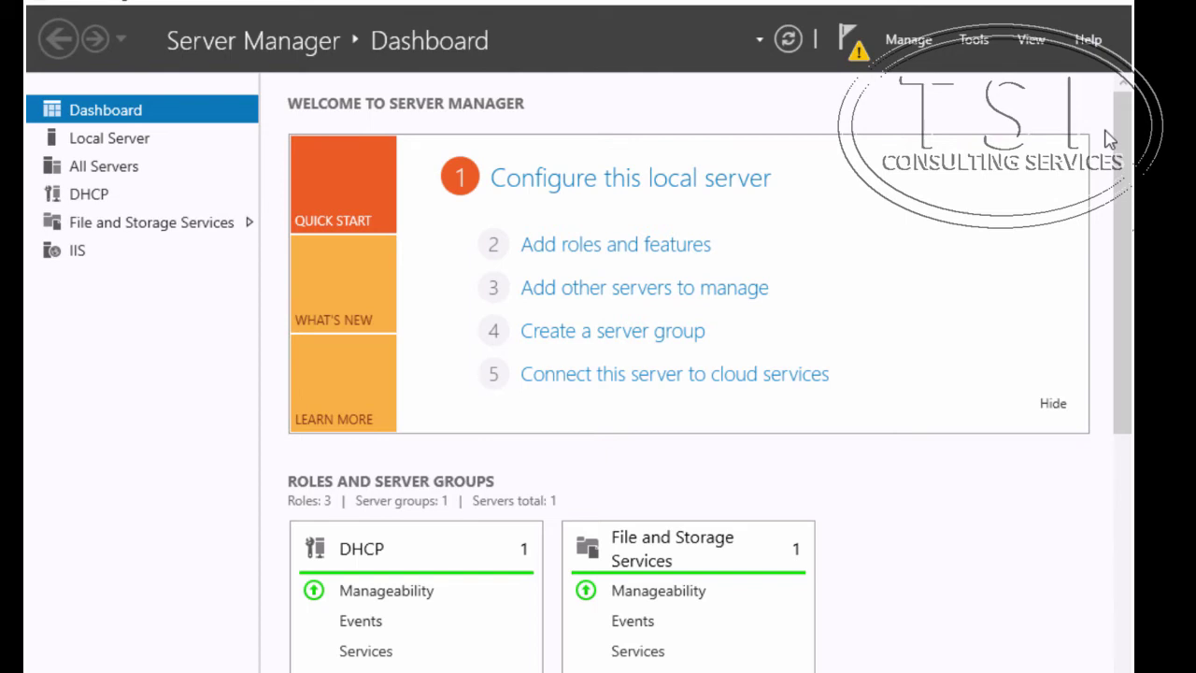
Step: Complete the DHCP post-install configuration, creating the DHCP security groups and authorizing the server
click(853, 59)
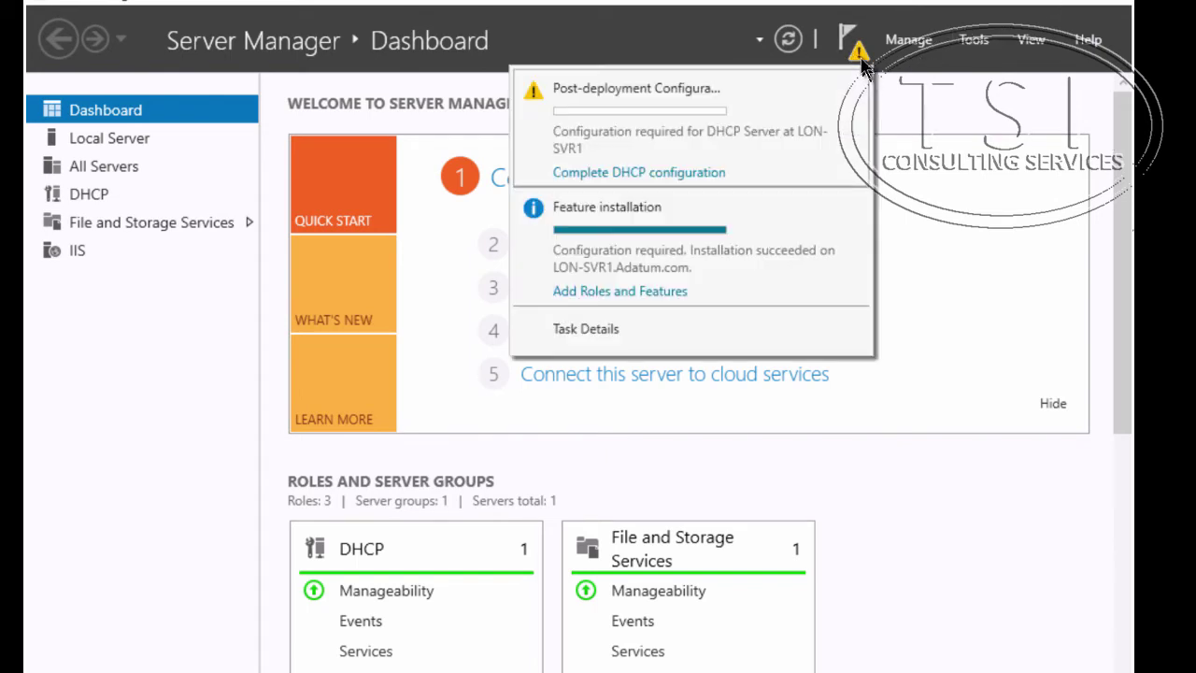
click(725, 173)
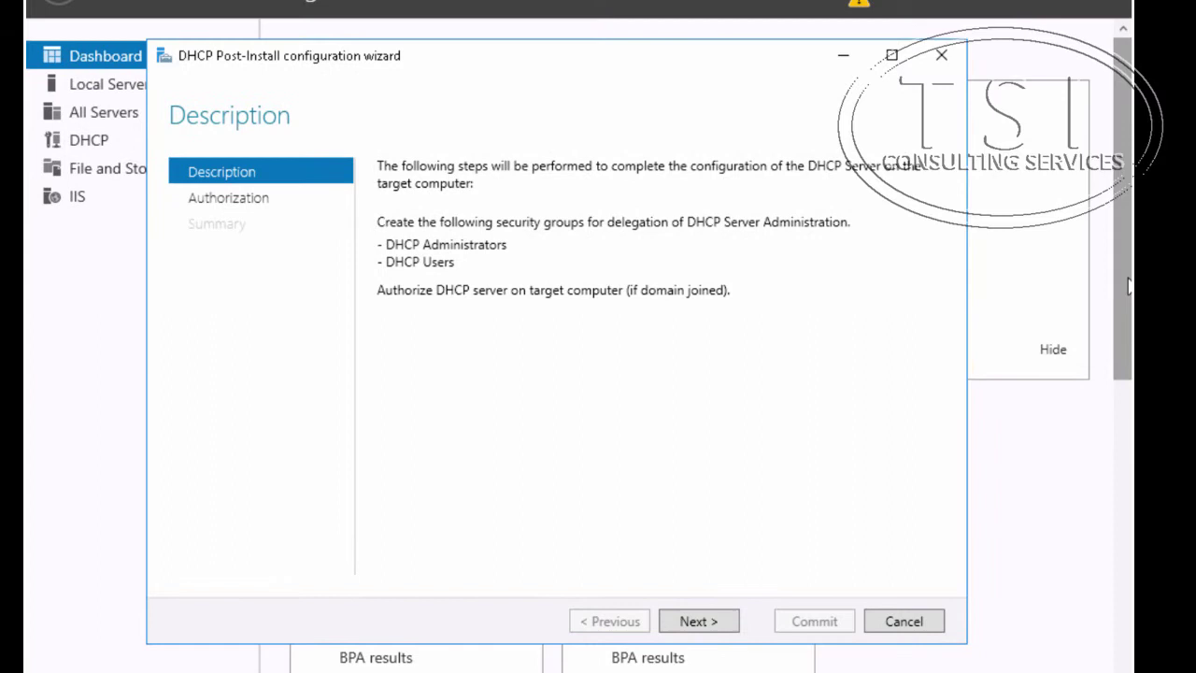
click(713, 628)
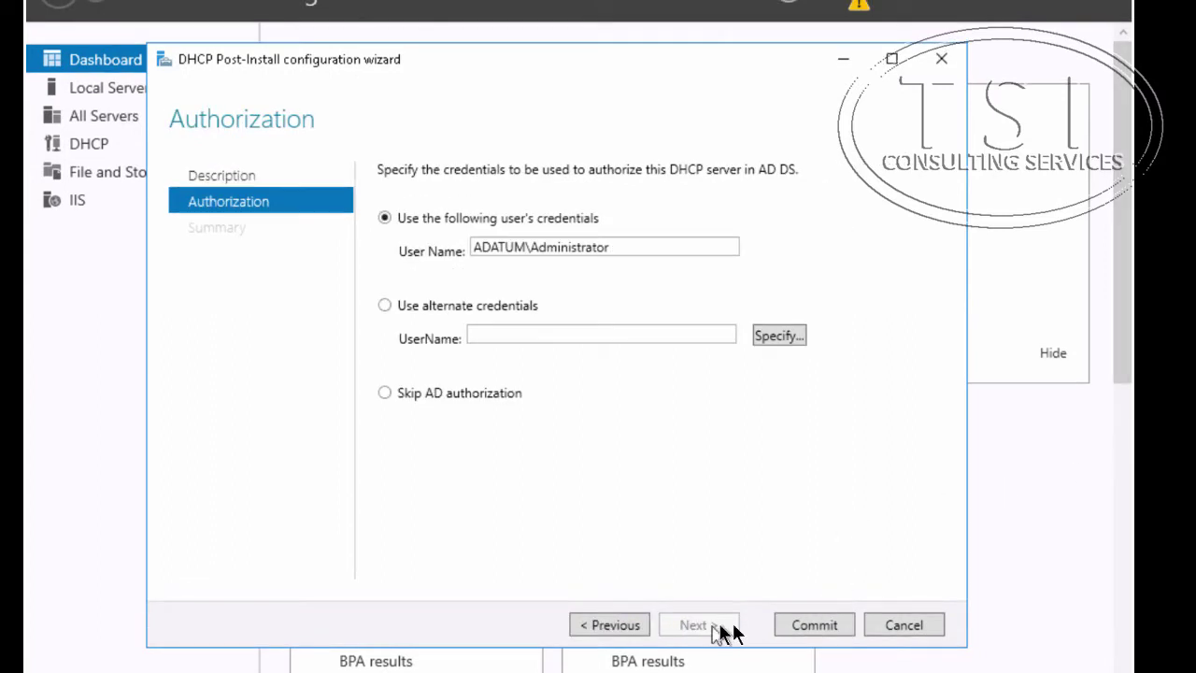
click(806, 625)
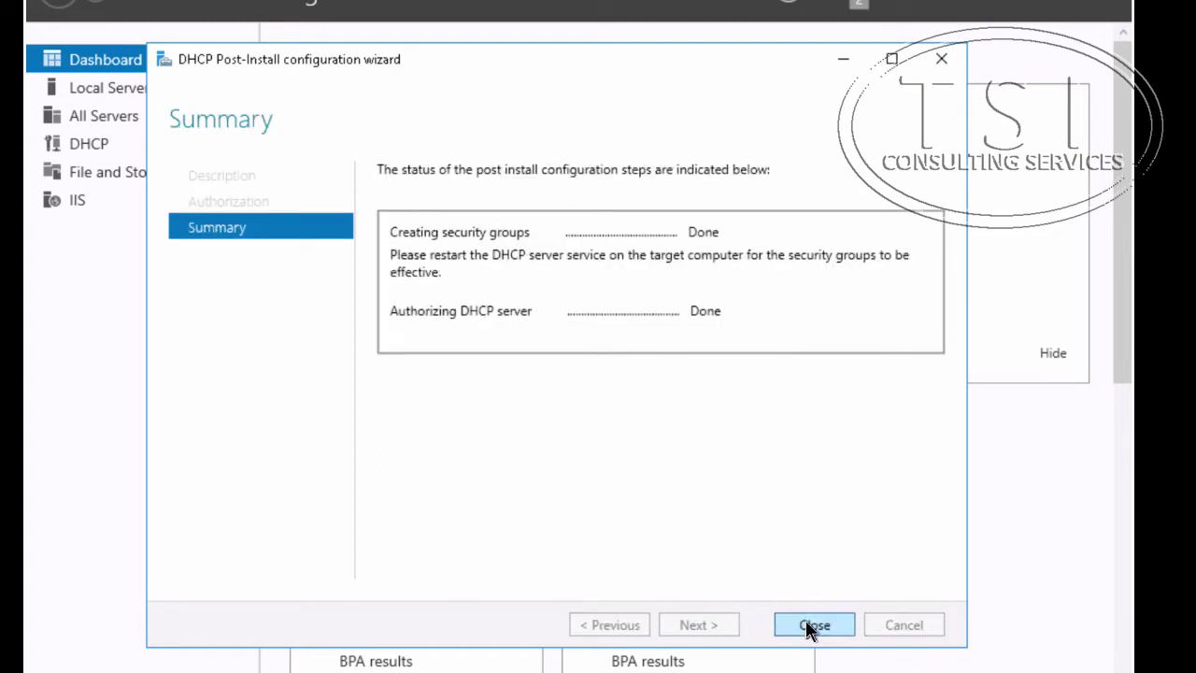
click(812, 625)
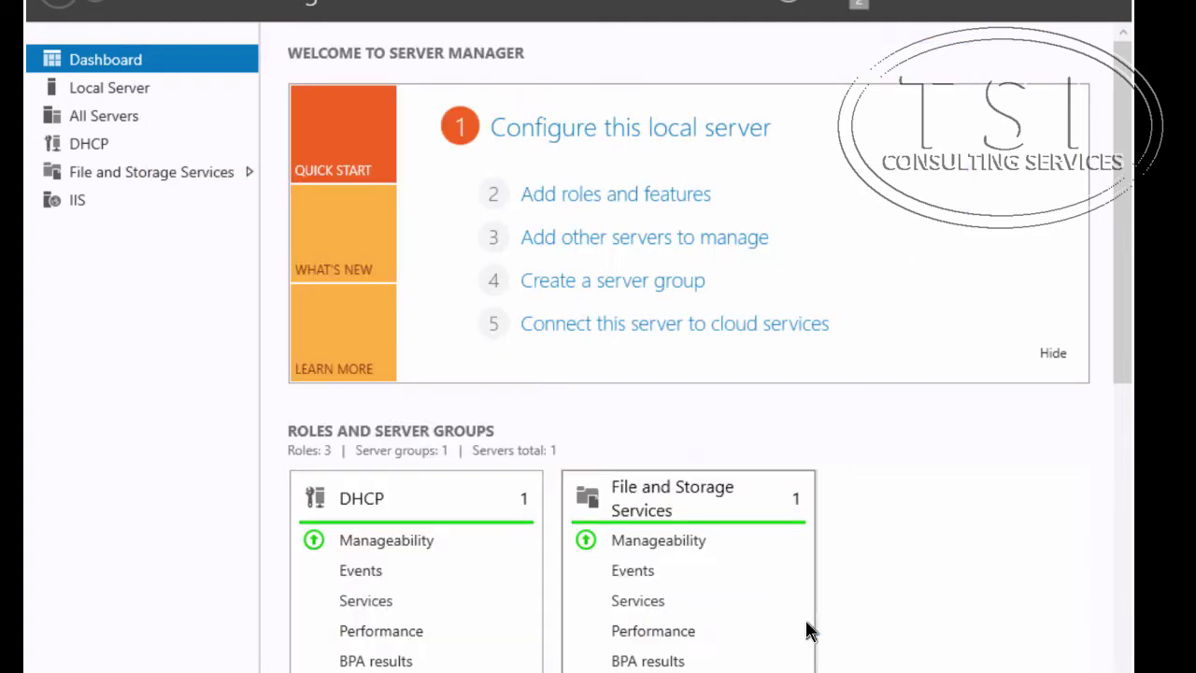
Step: Launch the DHCP console and expand lon-svr1.adatum.com down to its IPv4 node
click(983, 4)
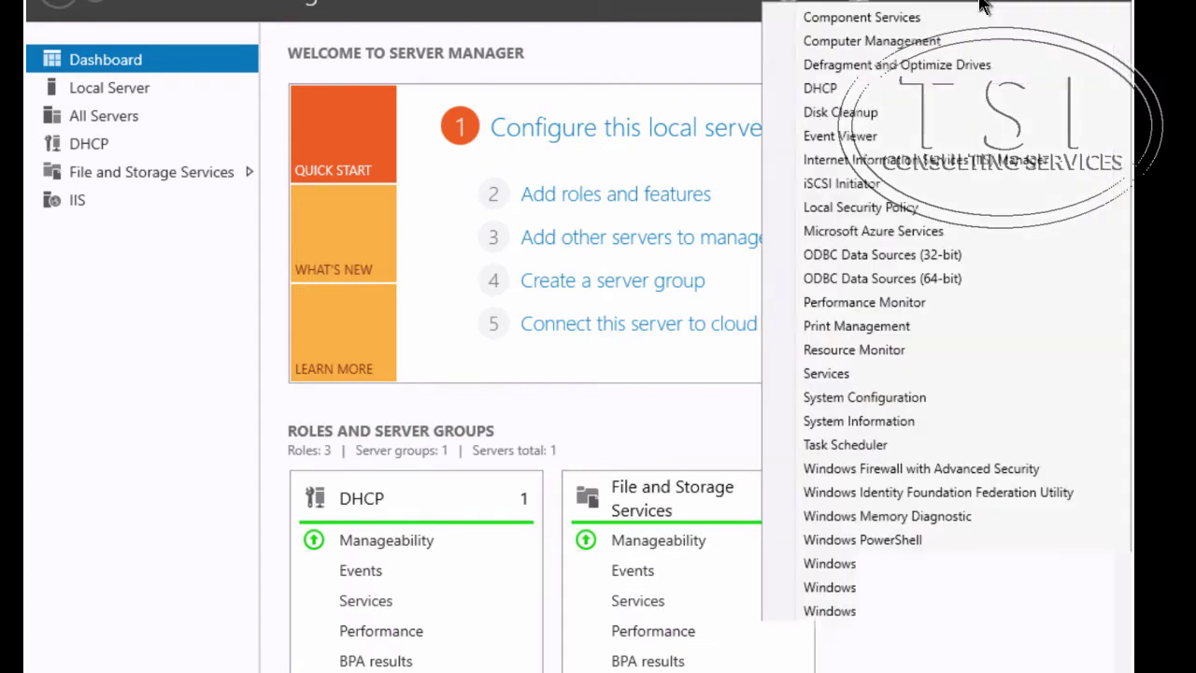
click(838, 91)
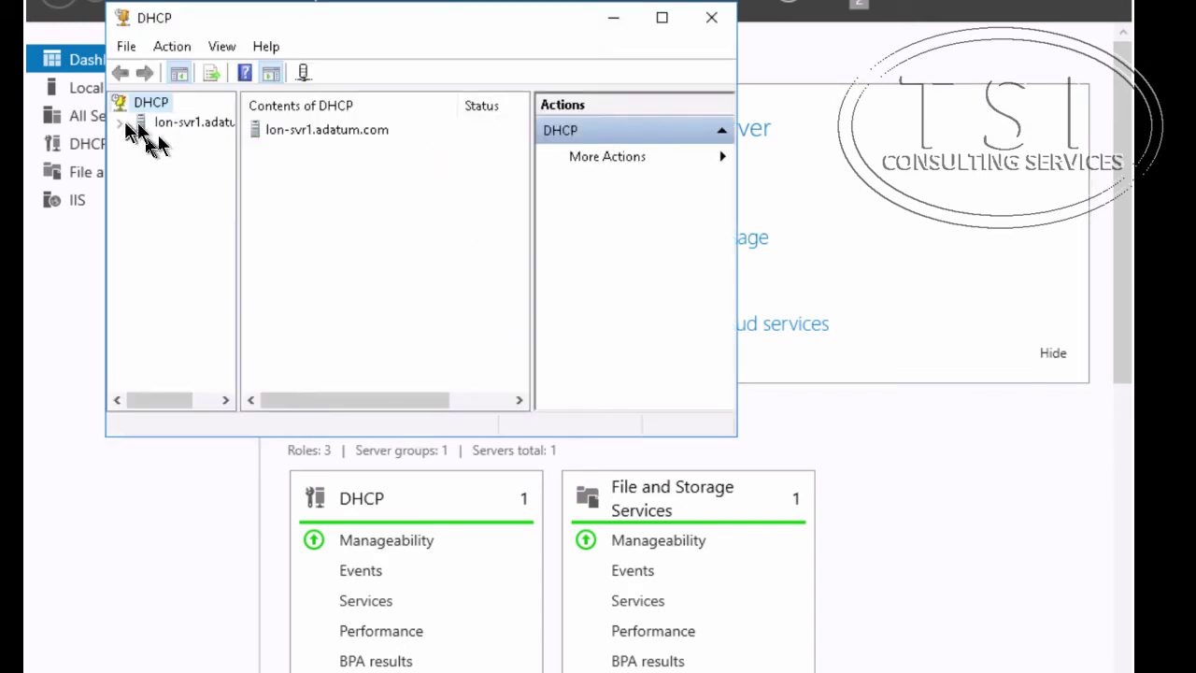
click(120, 124)
click(140, 142)
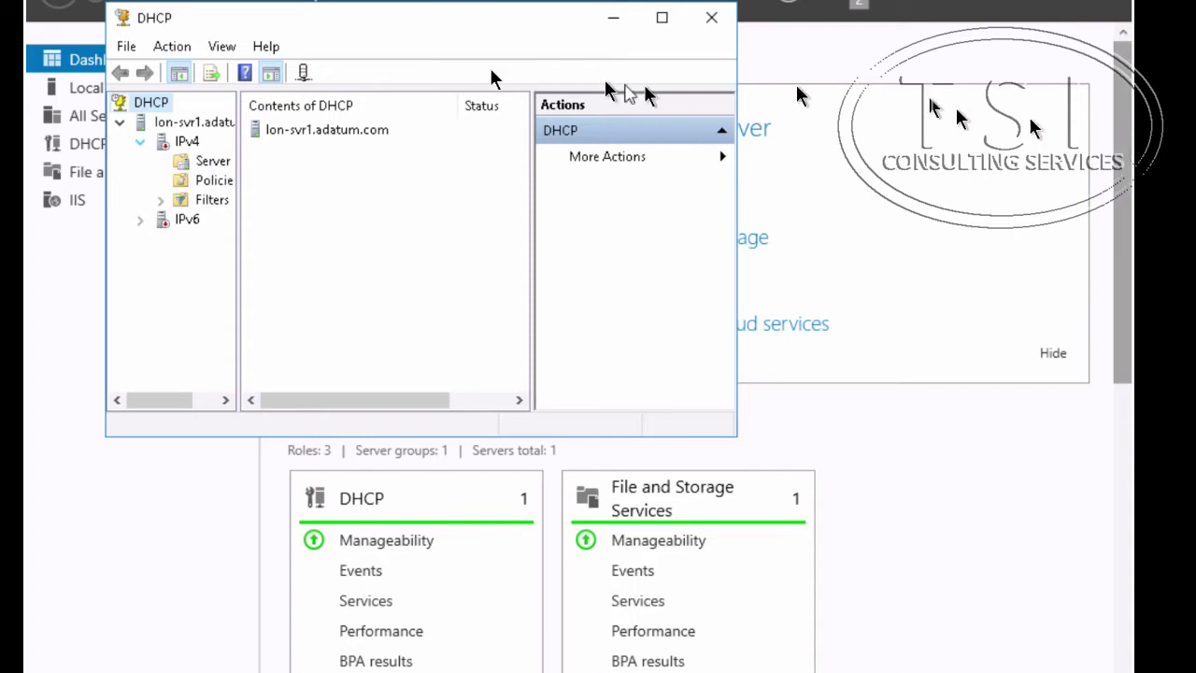
click(183, 142)
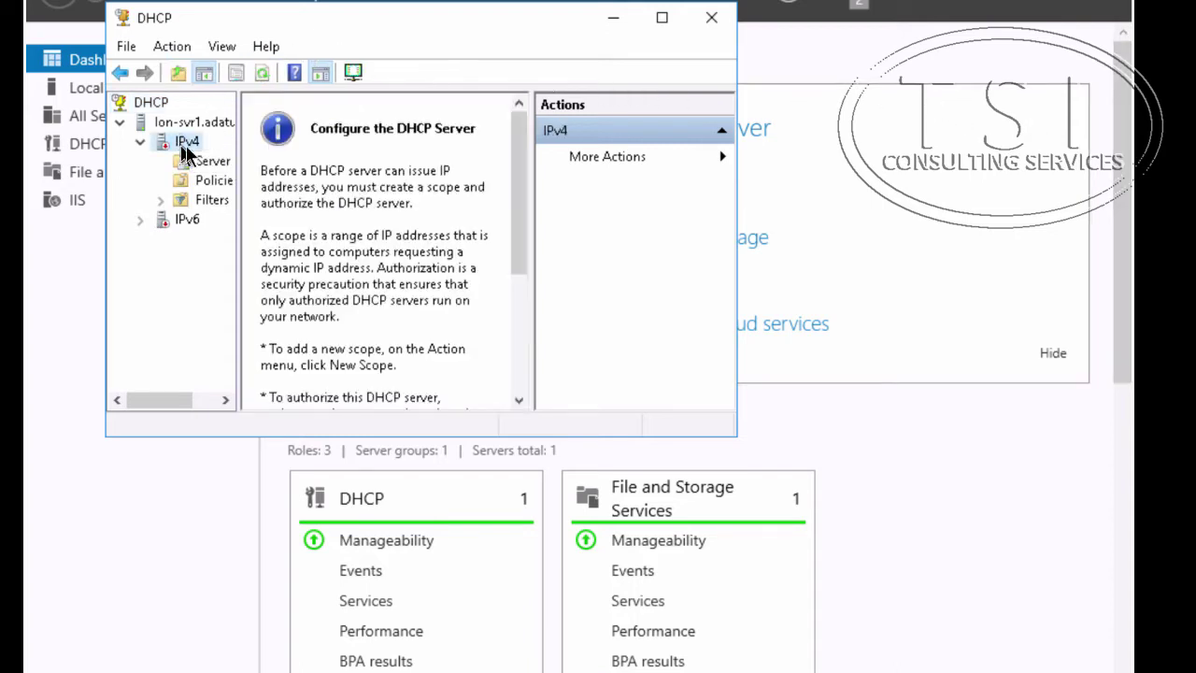
scroll(455, 255, down, 1)
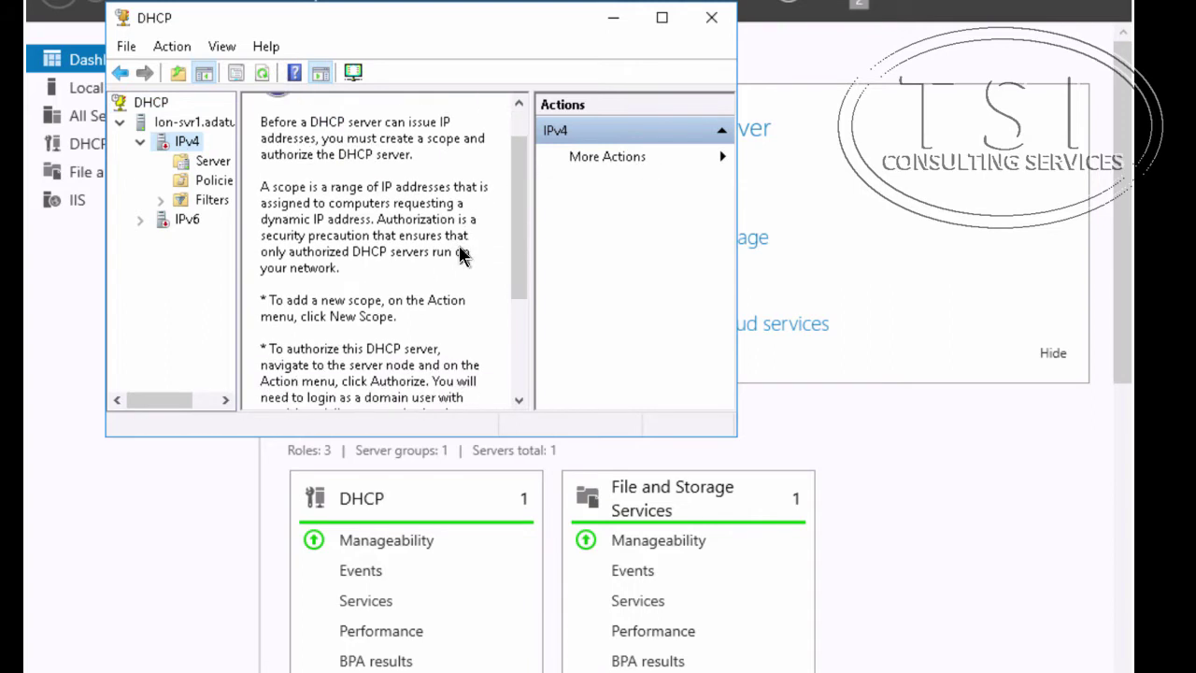
scroll(460, 252, down, 2)
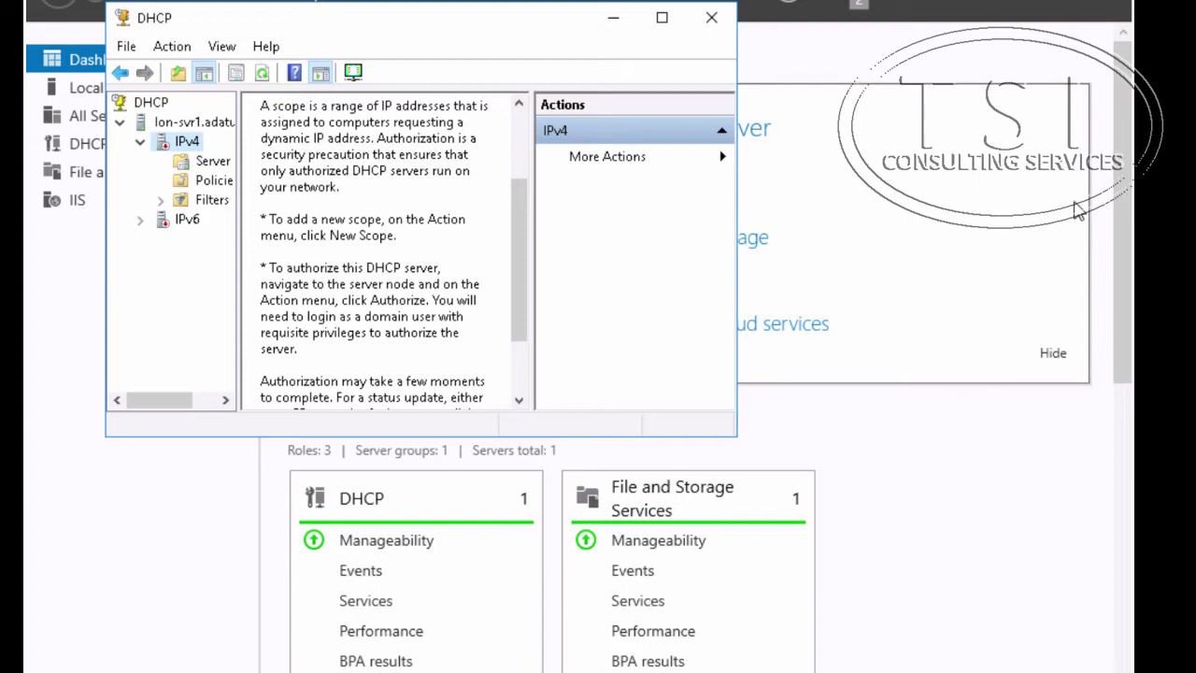
key(alt+Tab)
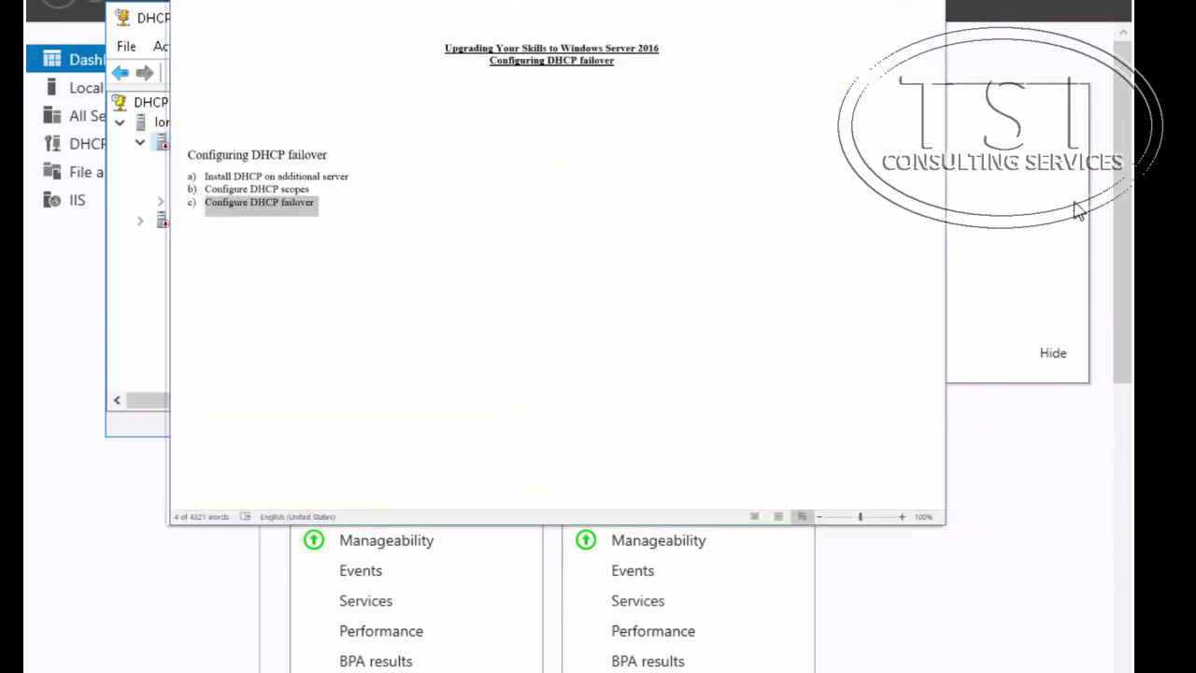
click(203, 190)
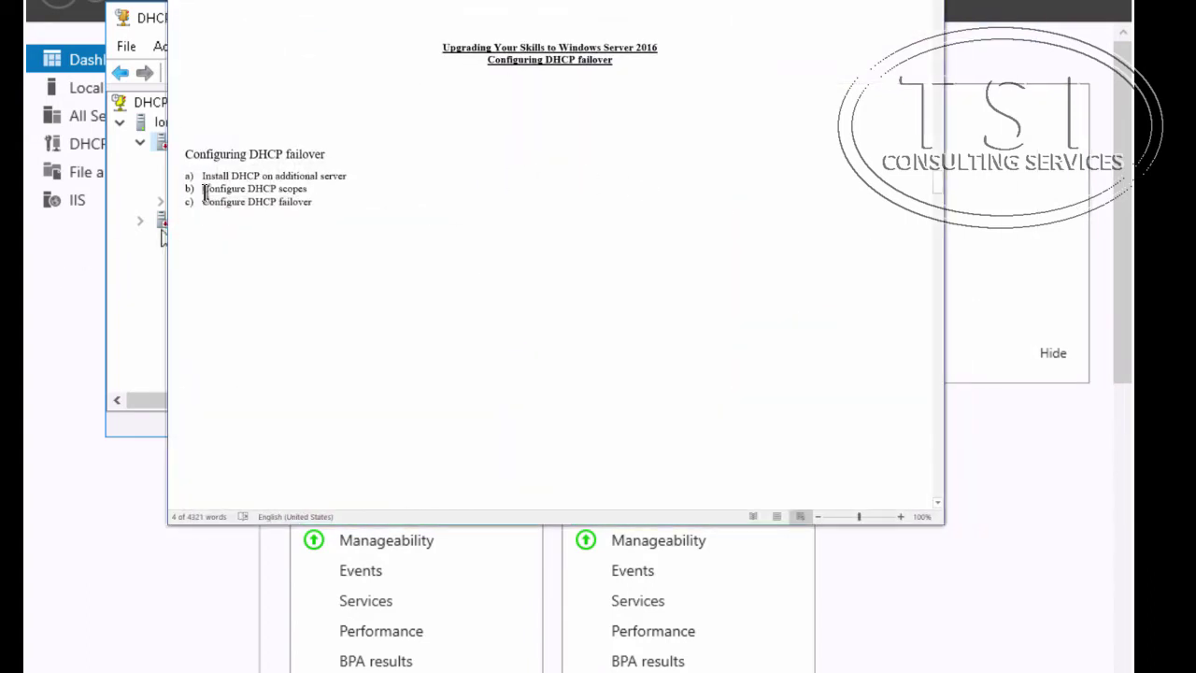
drag(203, 190, 313, 188)
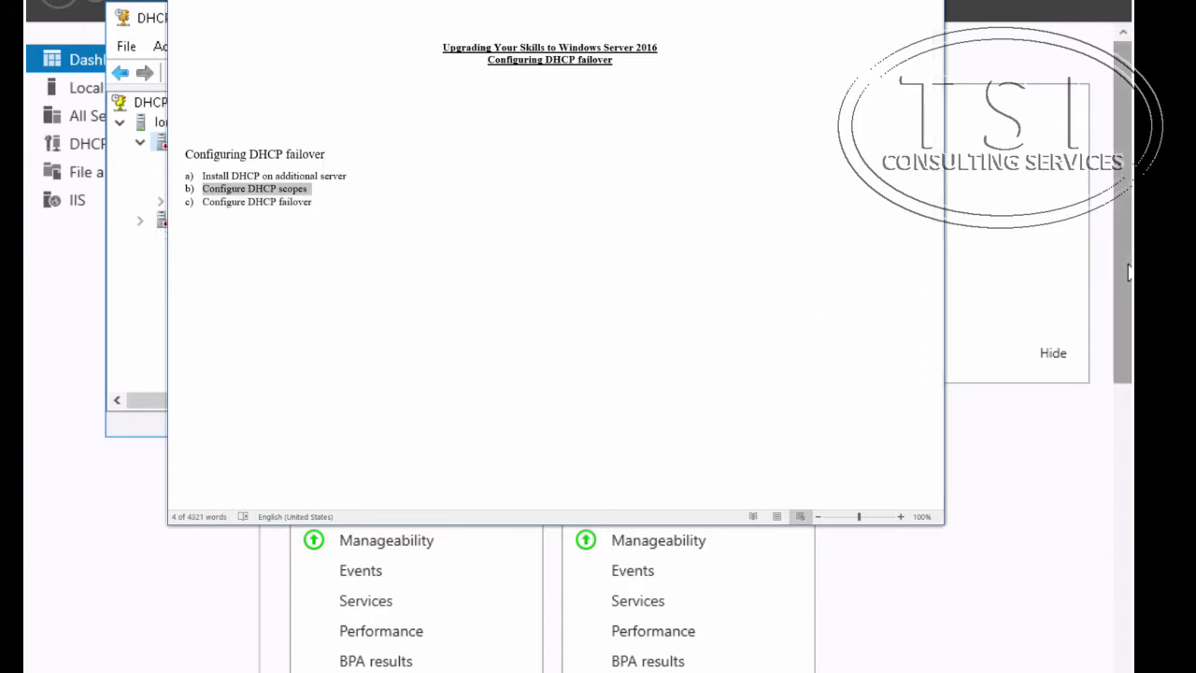
key(alt+Tab)
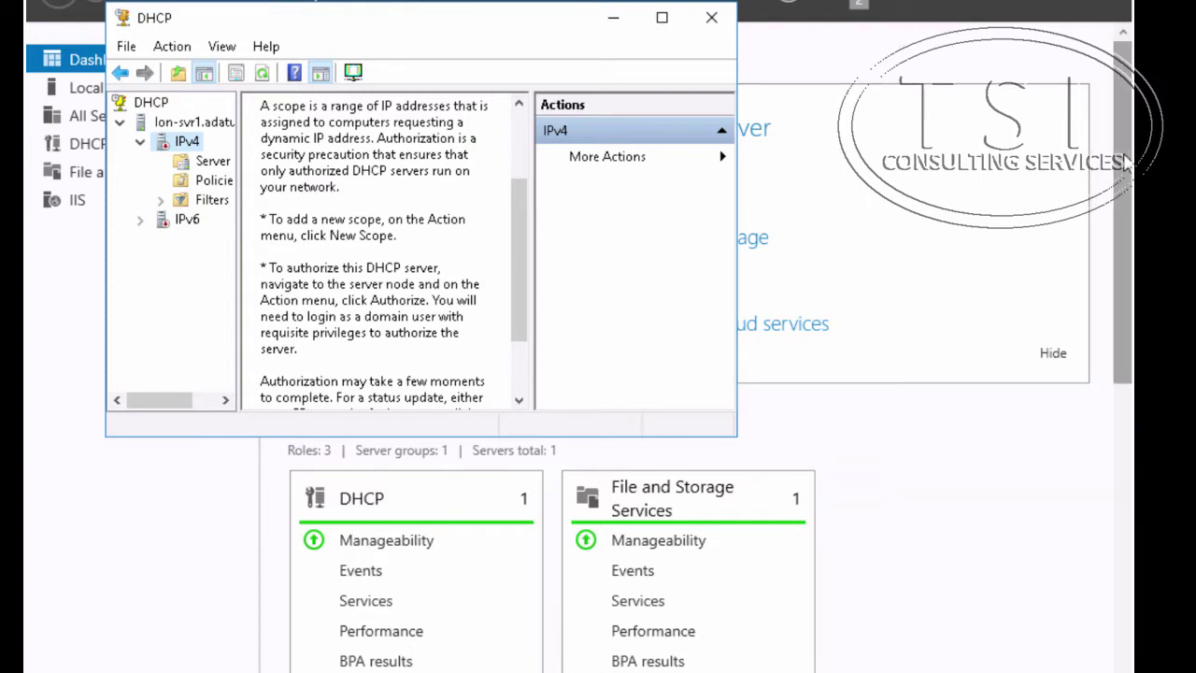
Step: Return to Server Manager, launch the DHCP console, then open Active Directory Users and Computers
key(alt+Tab)
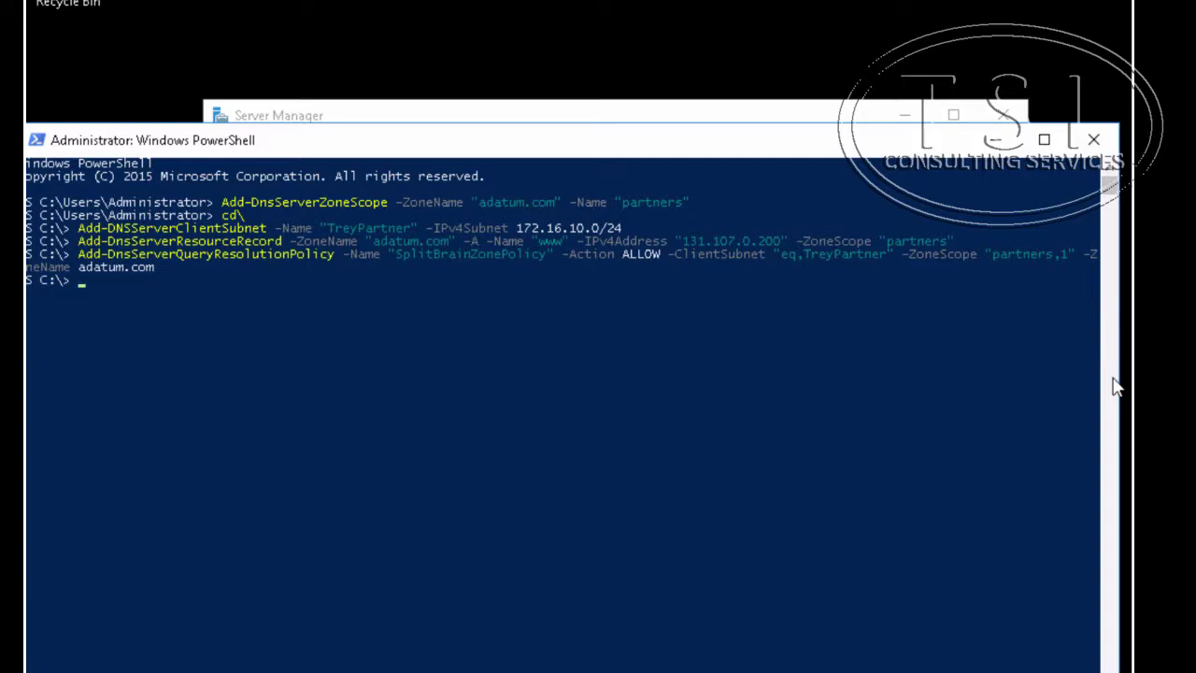
click(994, 140)
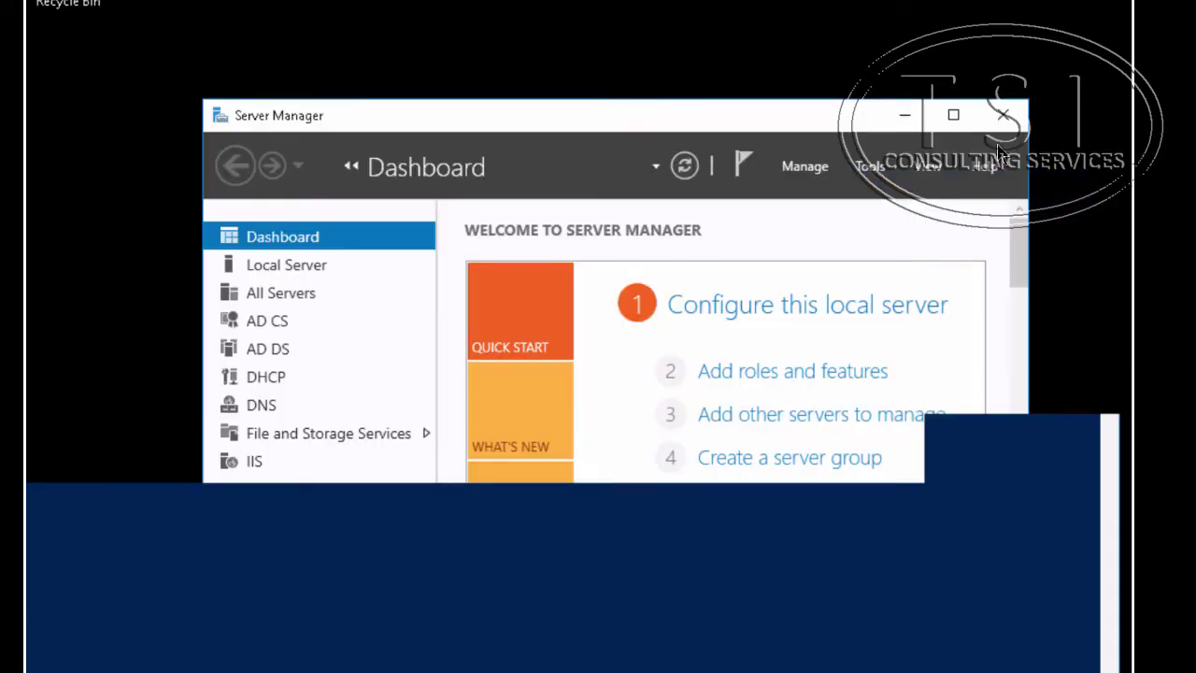
click(870, 168)
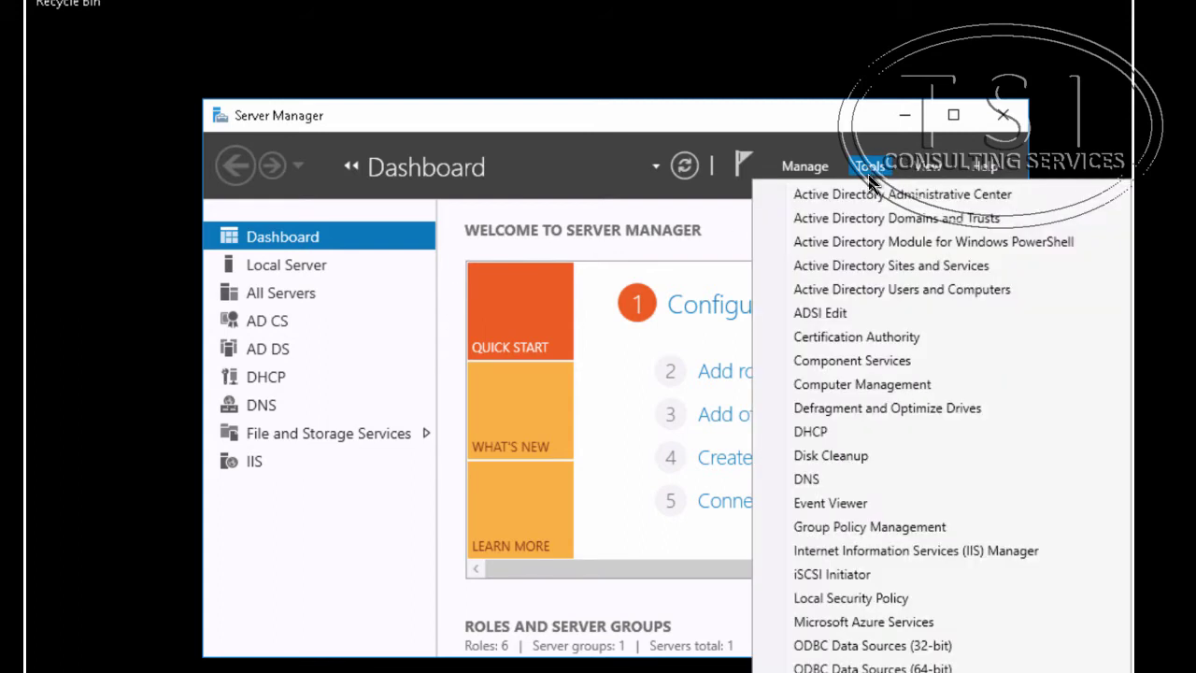
click(813, 431)
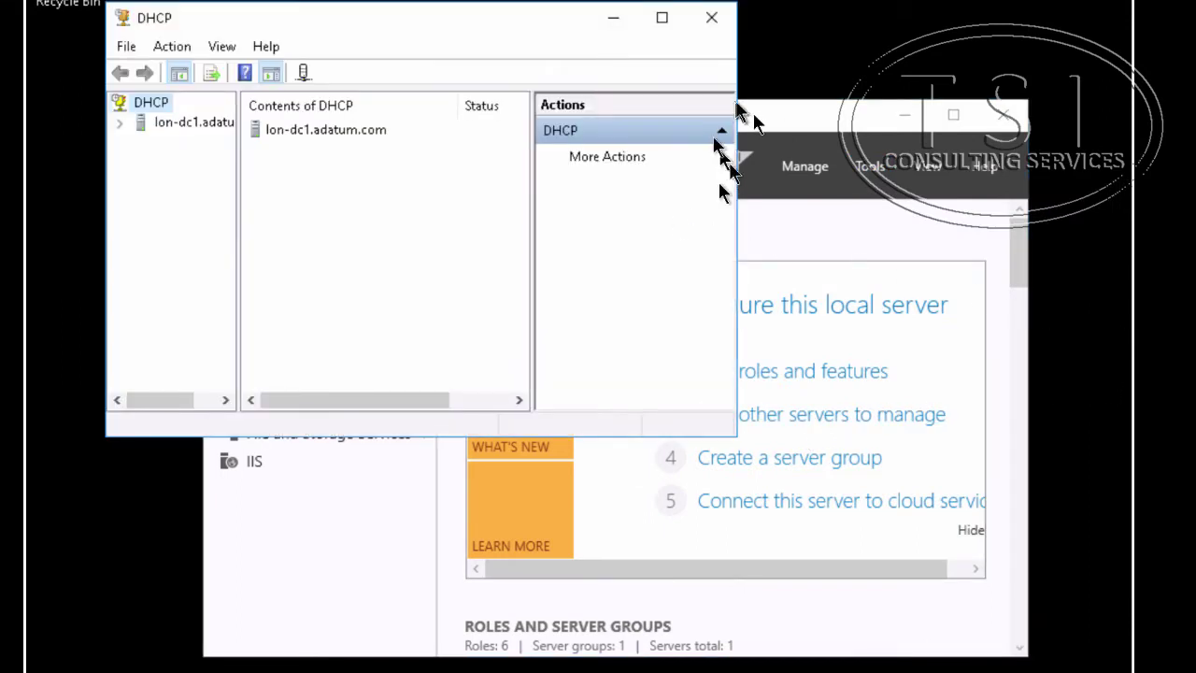
click(869, 168)
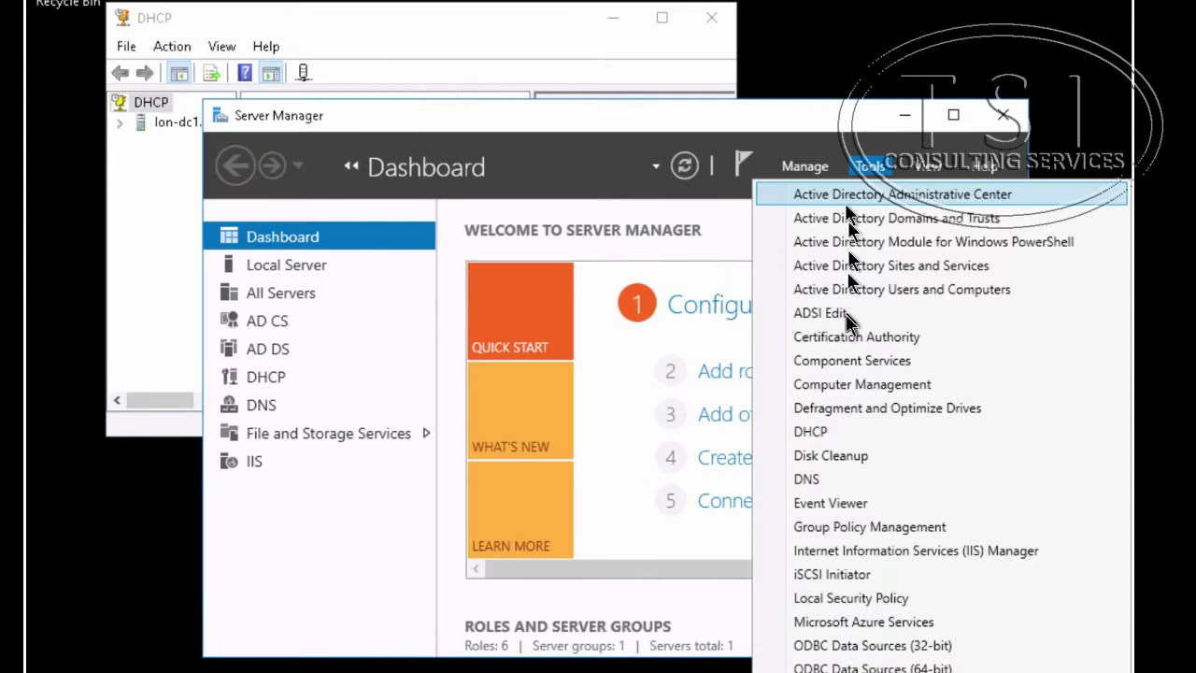
click(855, 290)
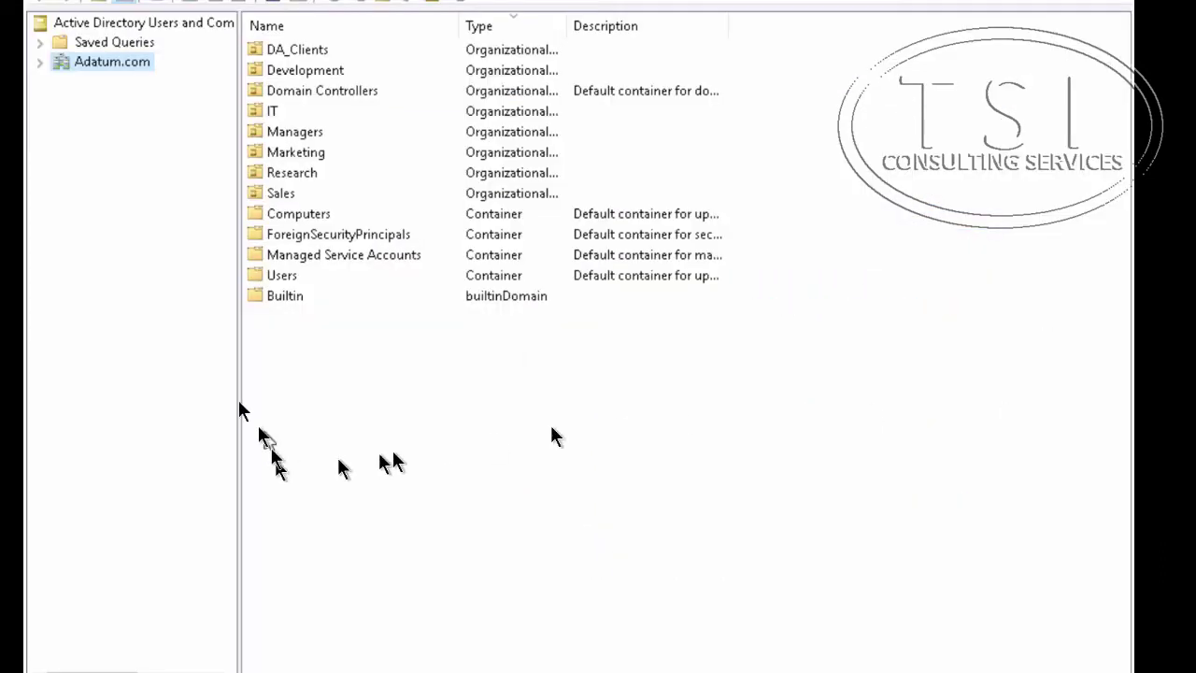
Step: Add the computers lon-dc1 and lon-svr1 to the DnsUpdateProxy group's members, enabling the Computers object type
double_click(280, 276)
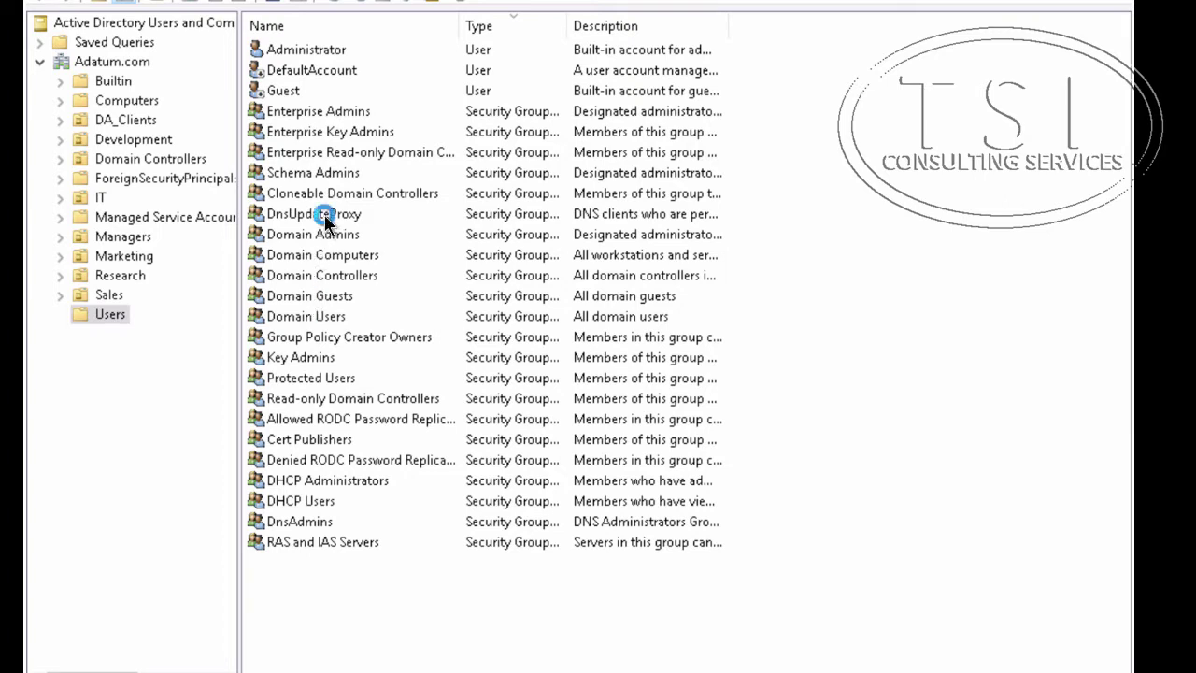
double_click(326, 219)
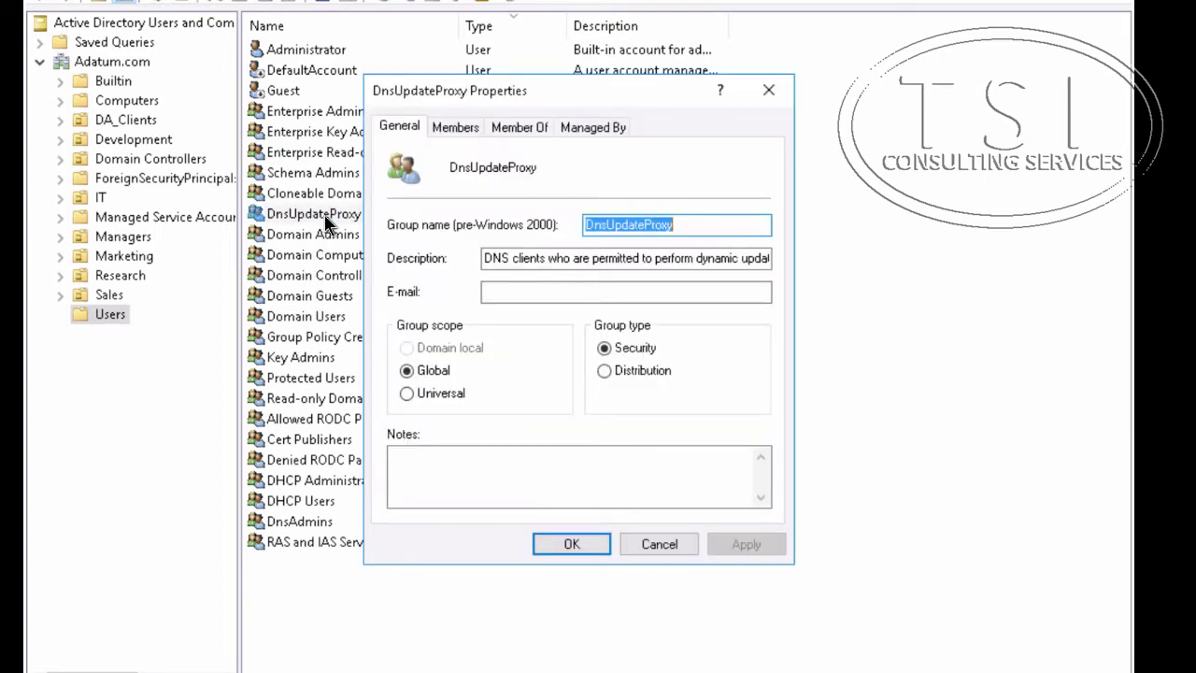
click(445, 133)
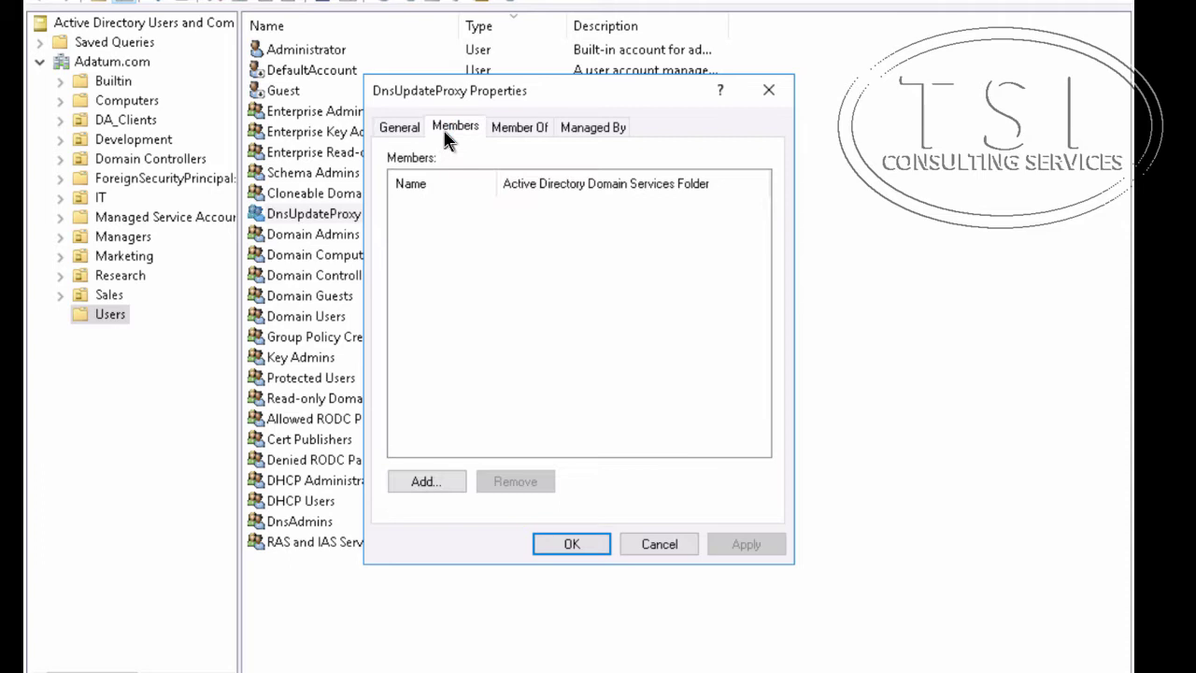
click(416, 481)
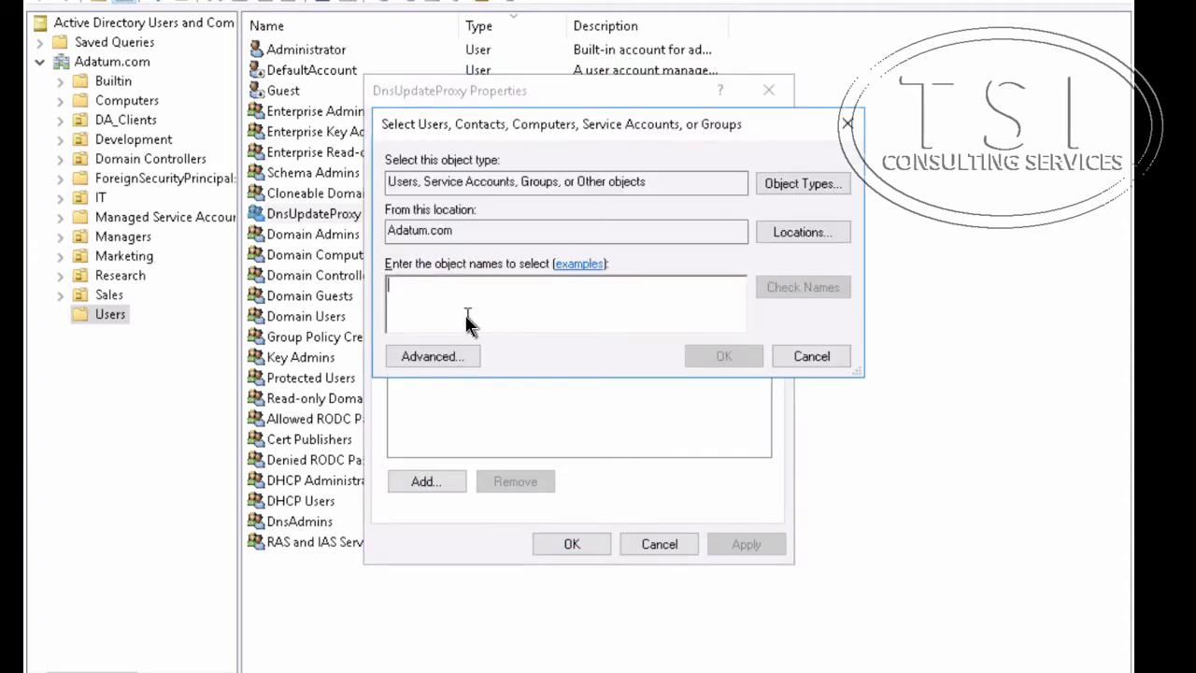
text(lon-)
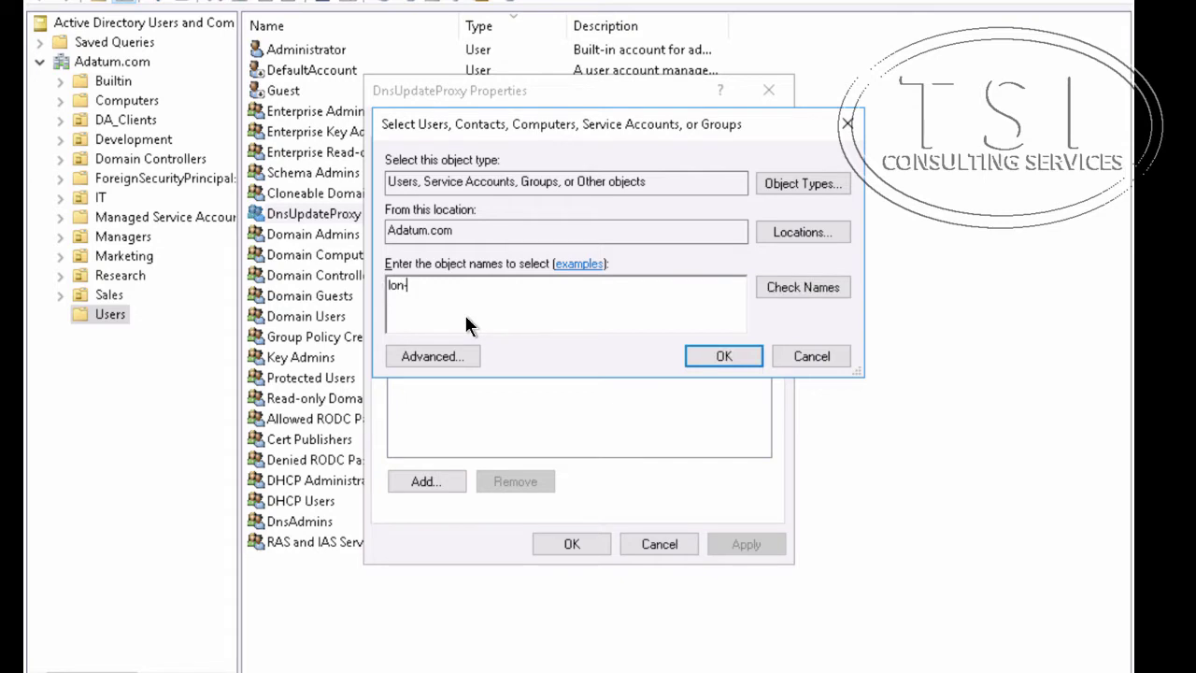
text(dc1;lon-svr1)
click(710, 355)
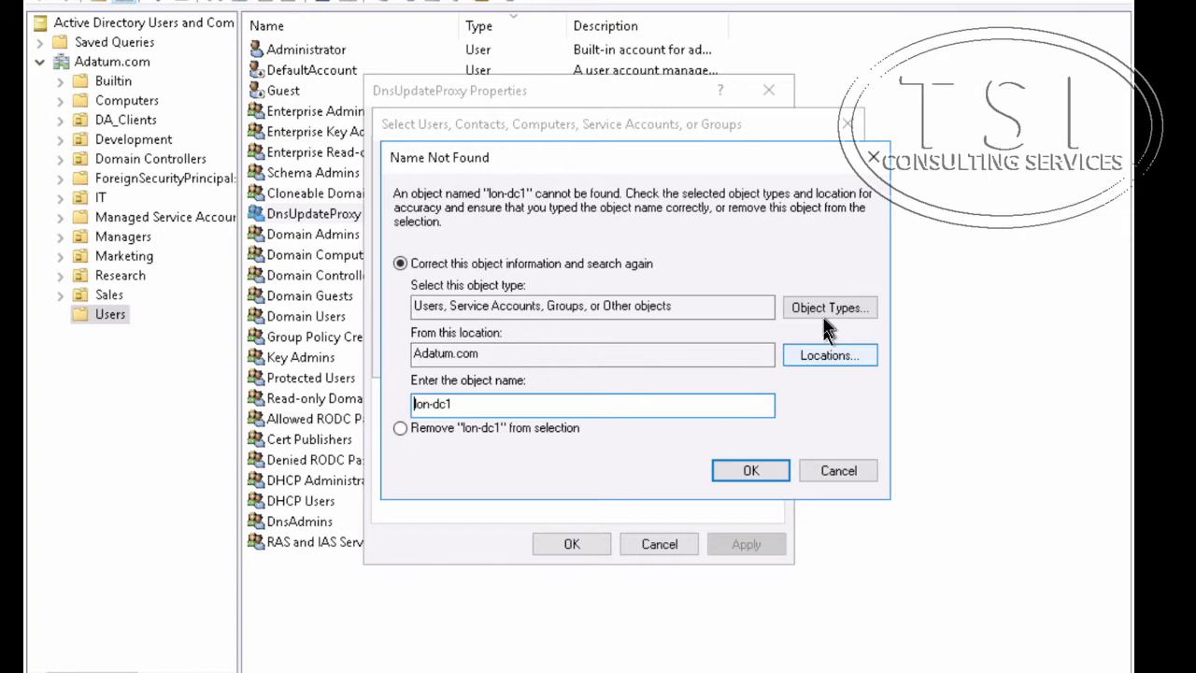
click(822, 308)
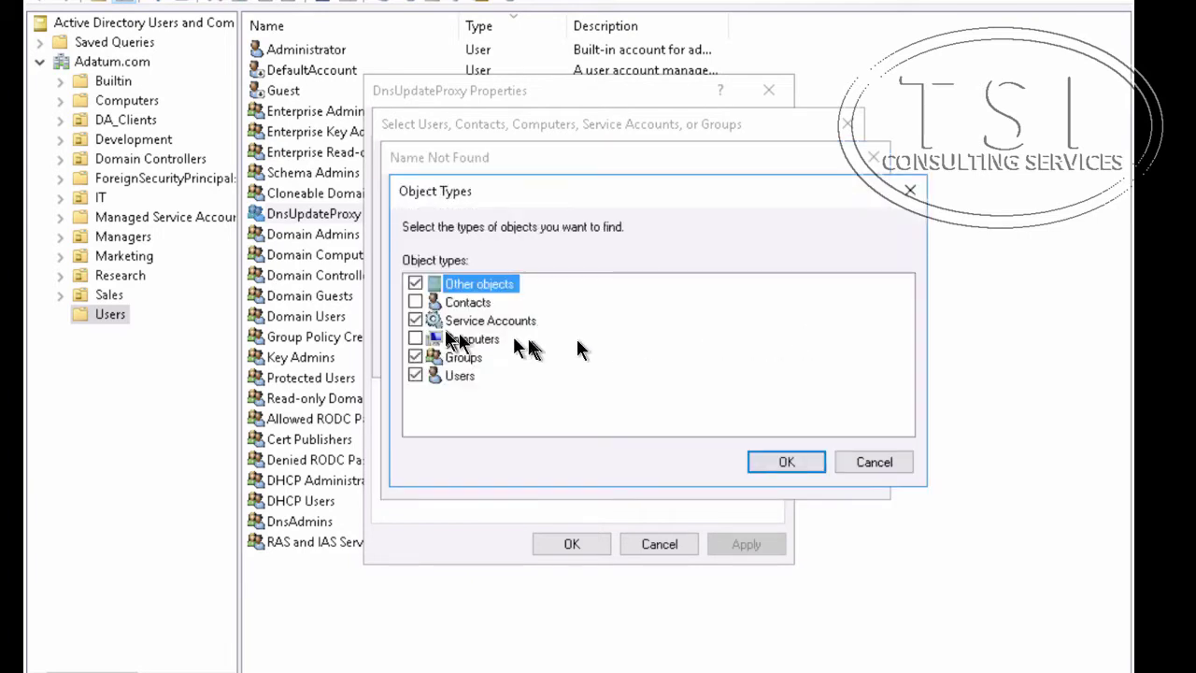
click(415, 338)
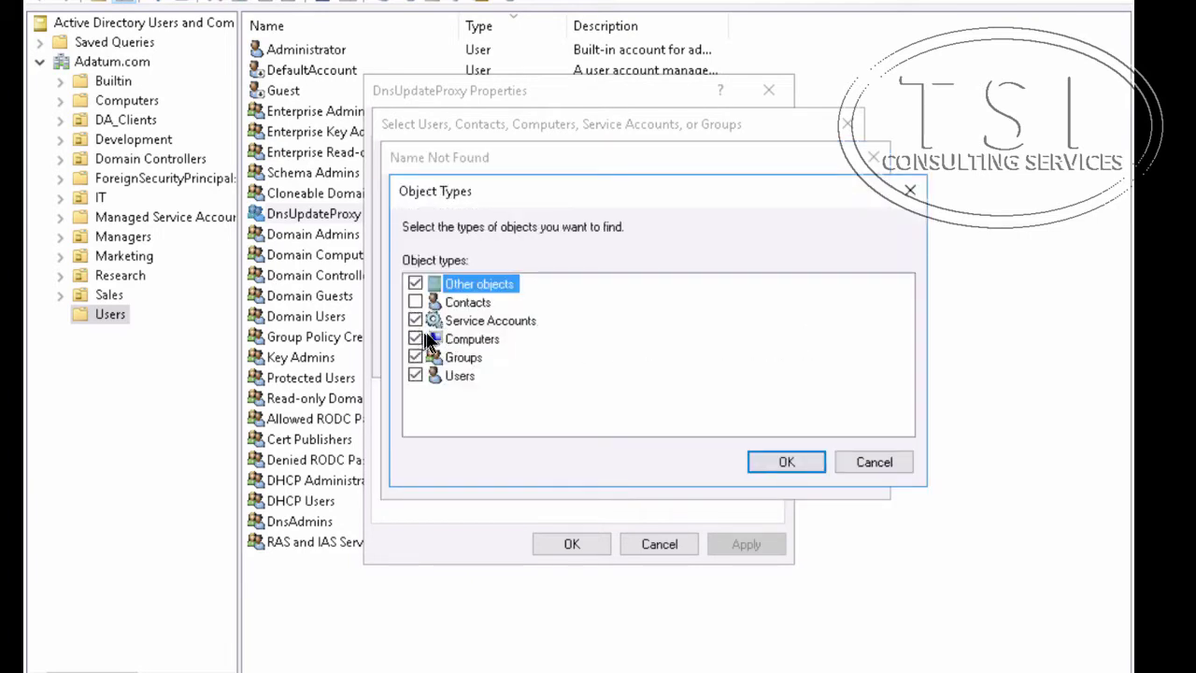
click(782, 459)
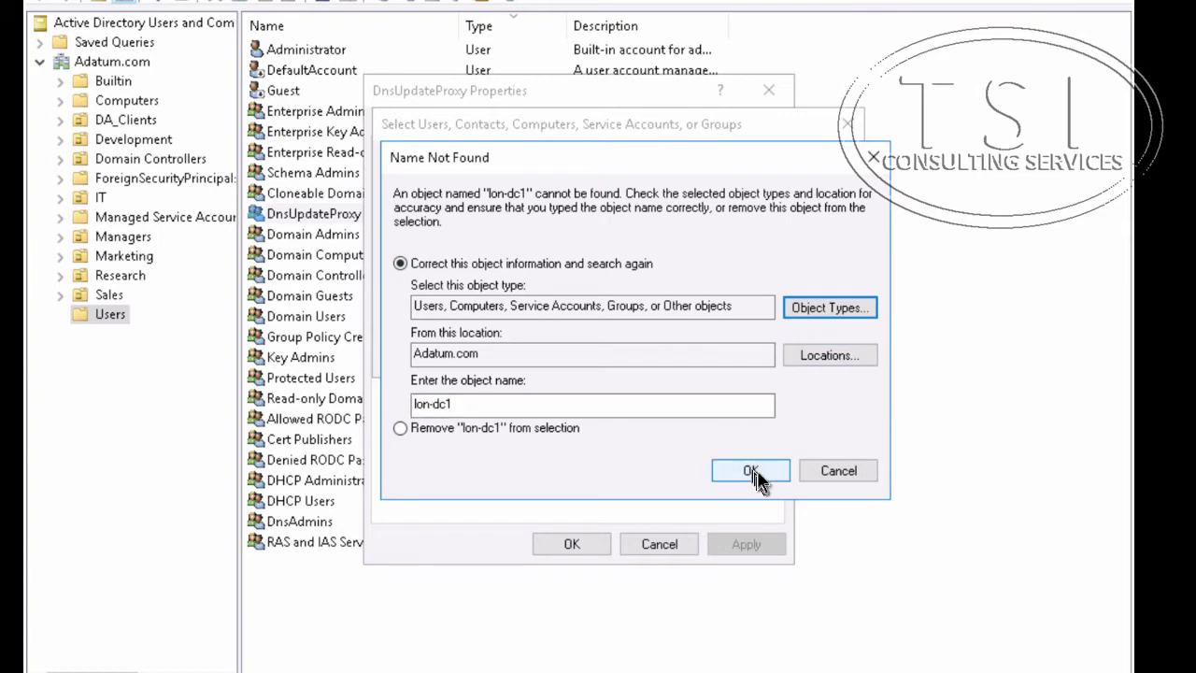
click(748, 470)
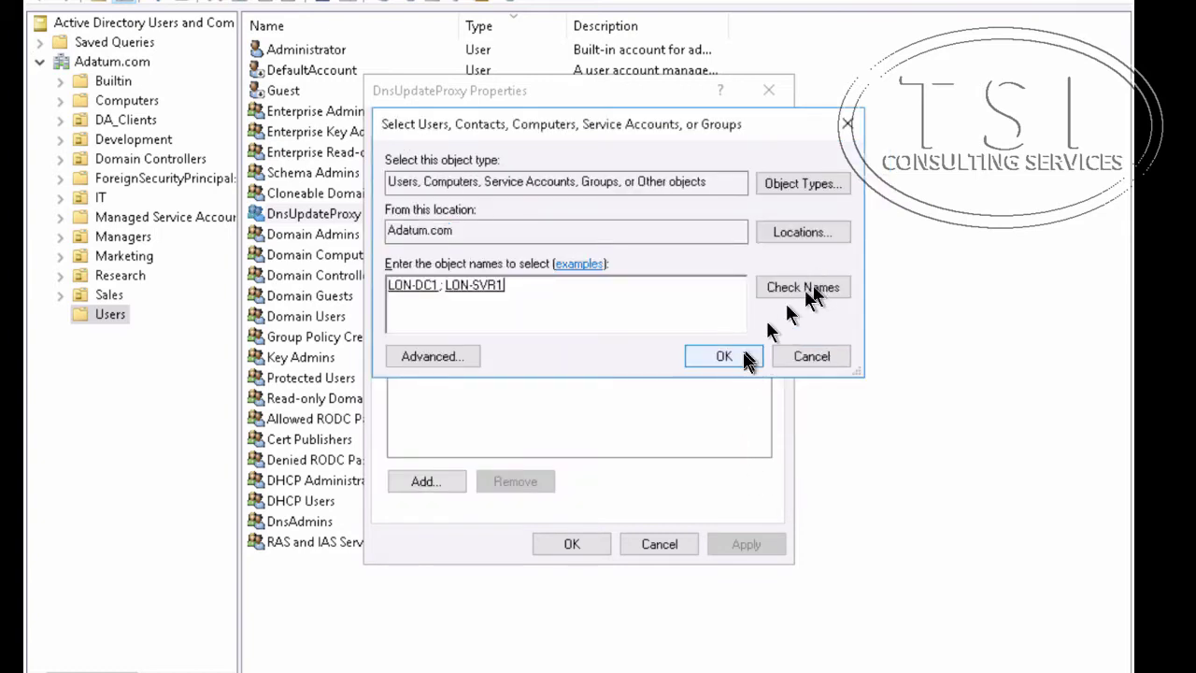
click(724, 357)
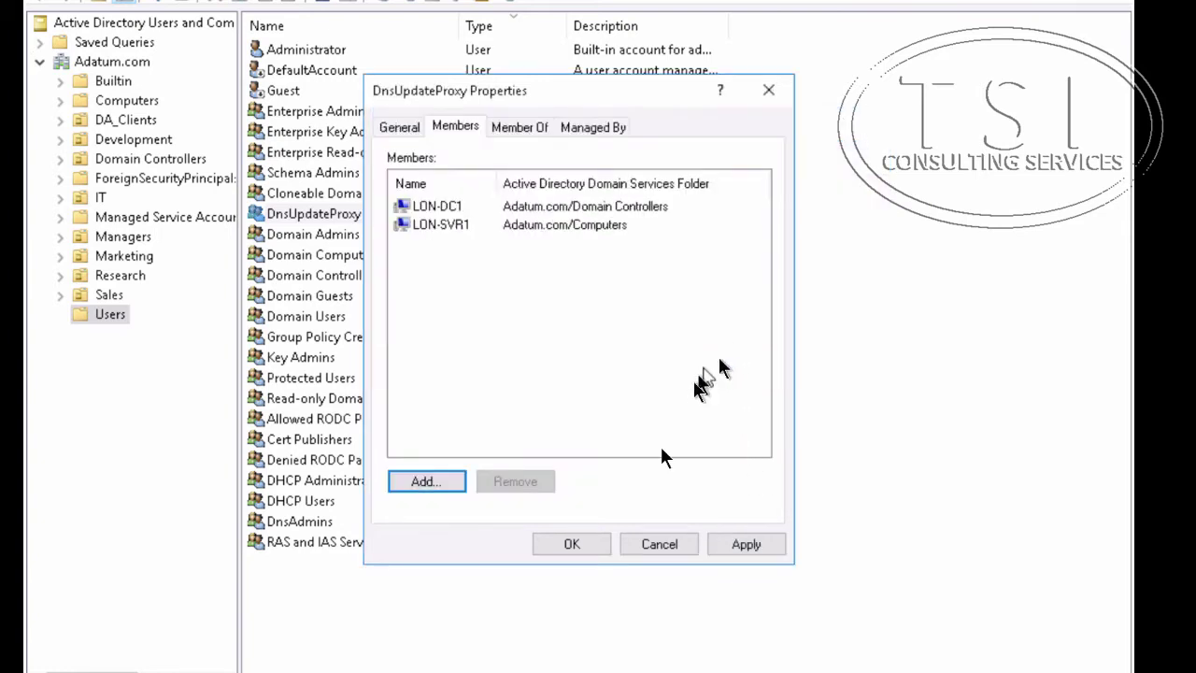
click(572, 544)
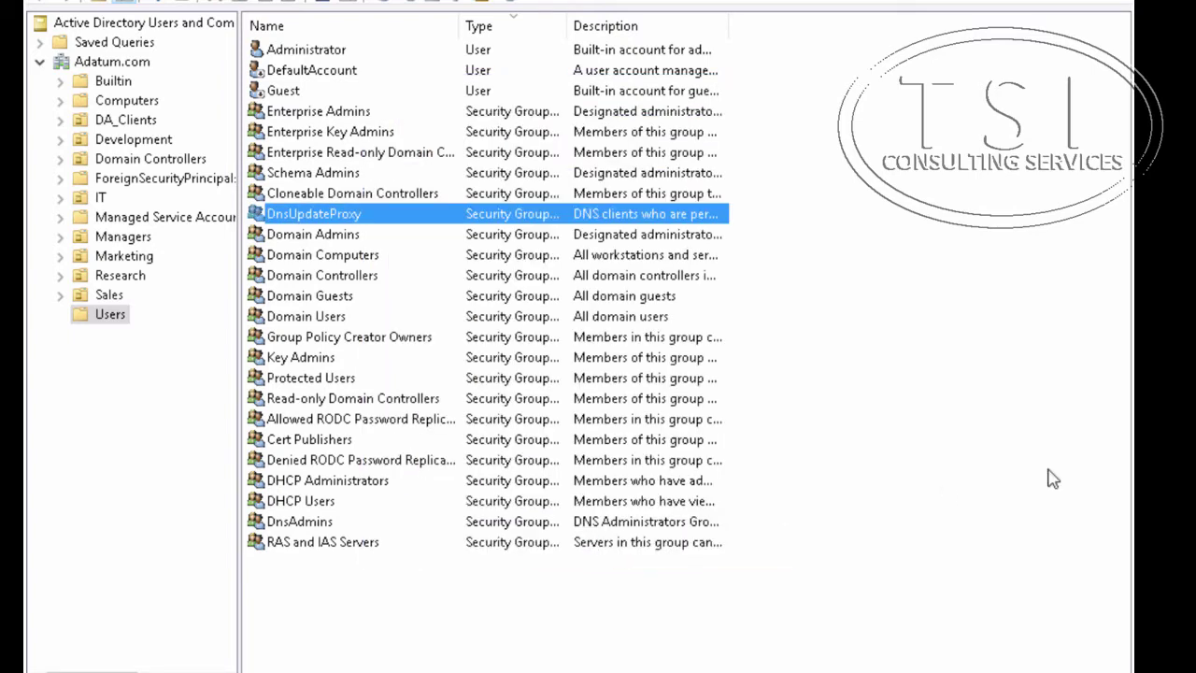
Step: Read the DnsUpdateProxy group's description, close its properties, and return to the DHCP console
double_click(347, 218)
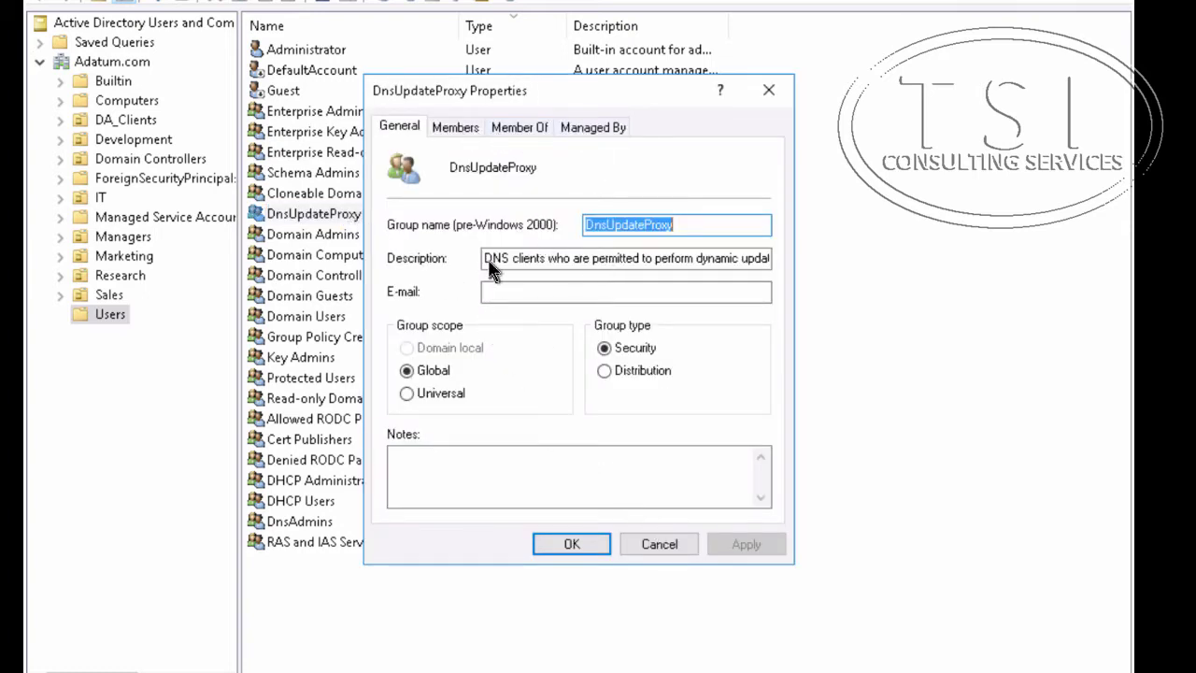
drag(491, 265, 793, 258)
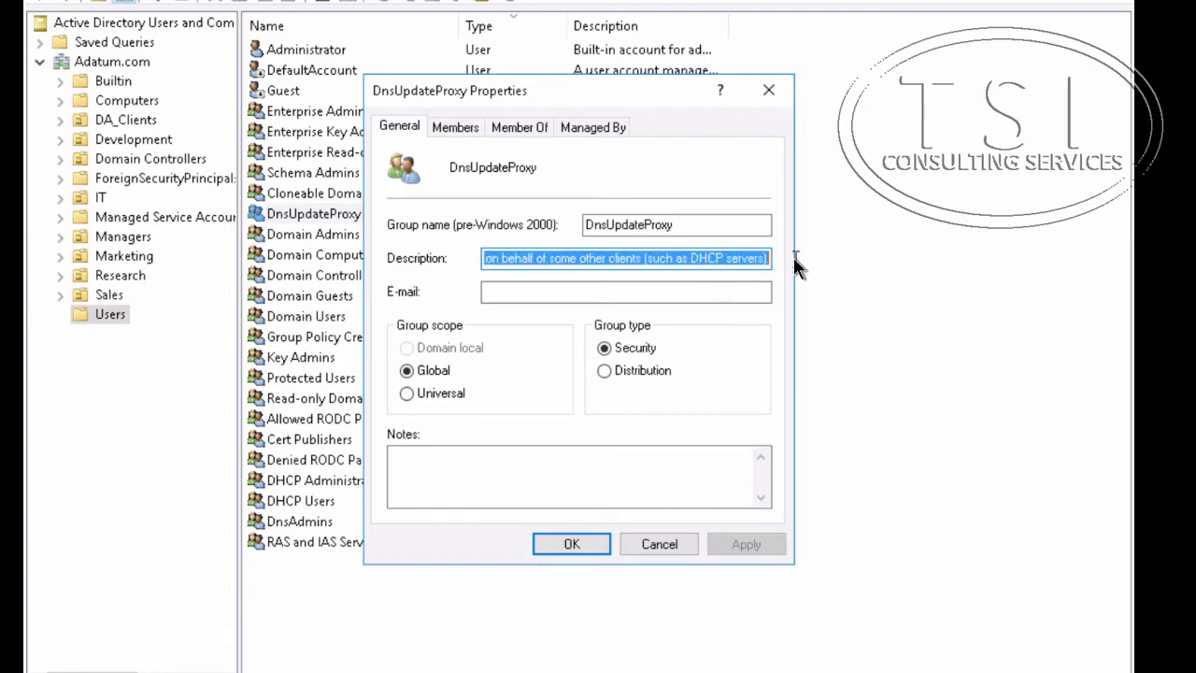
click(603, 547)
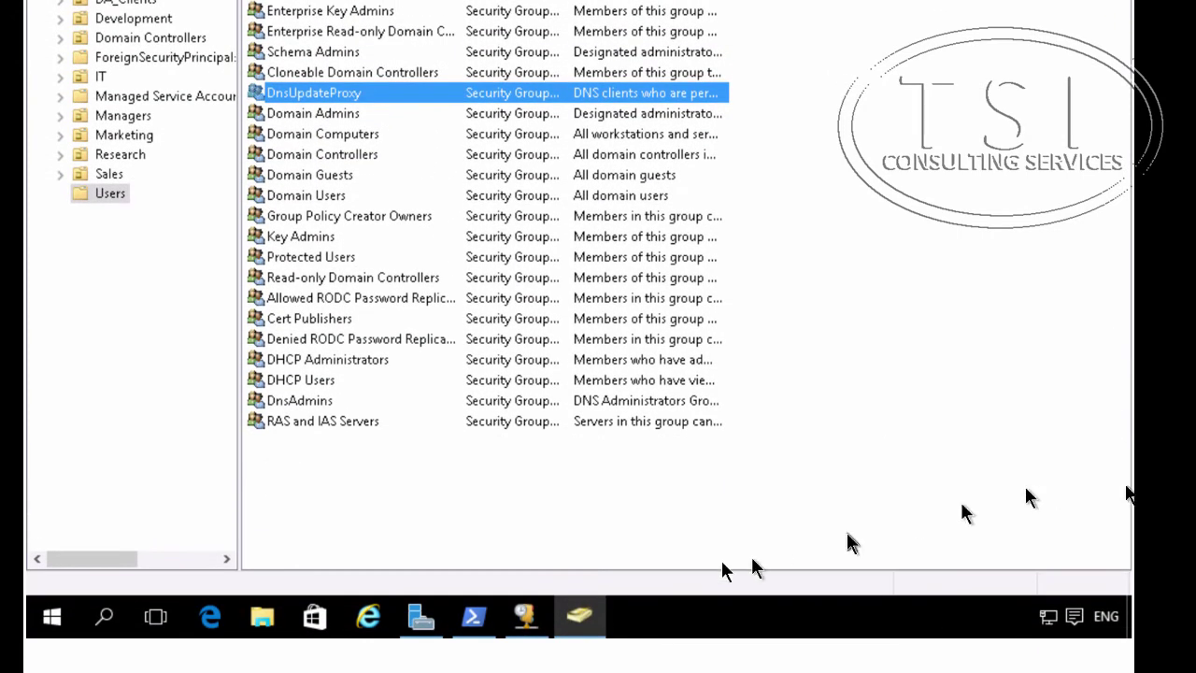
click(525, 618)
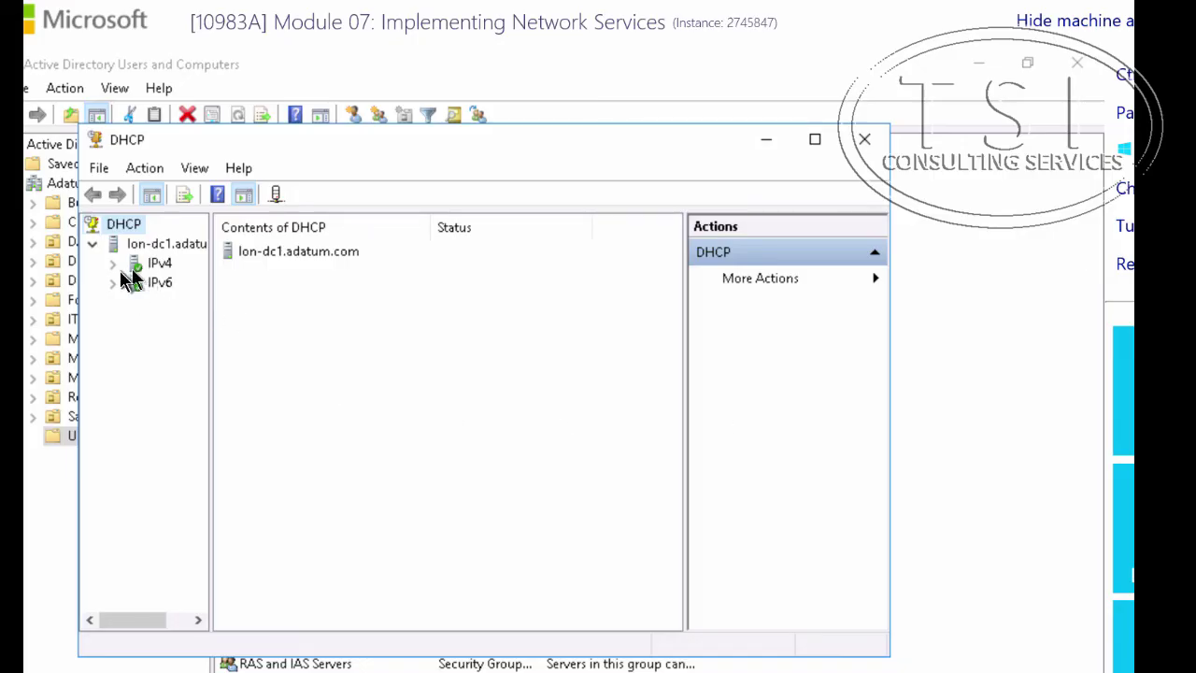
Step: Expand lon-dc1's IPv4 node and launch the New Scope Wizard from it
double_click(124, 265)
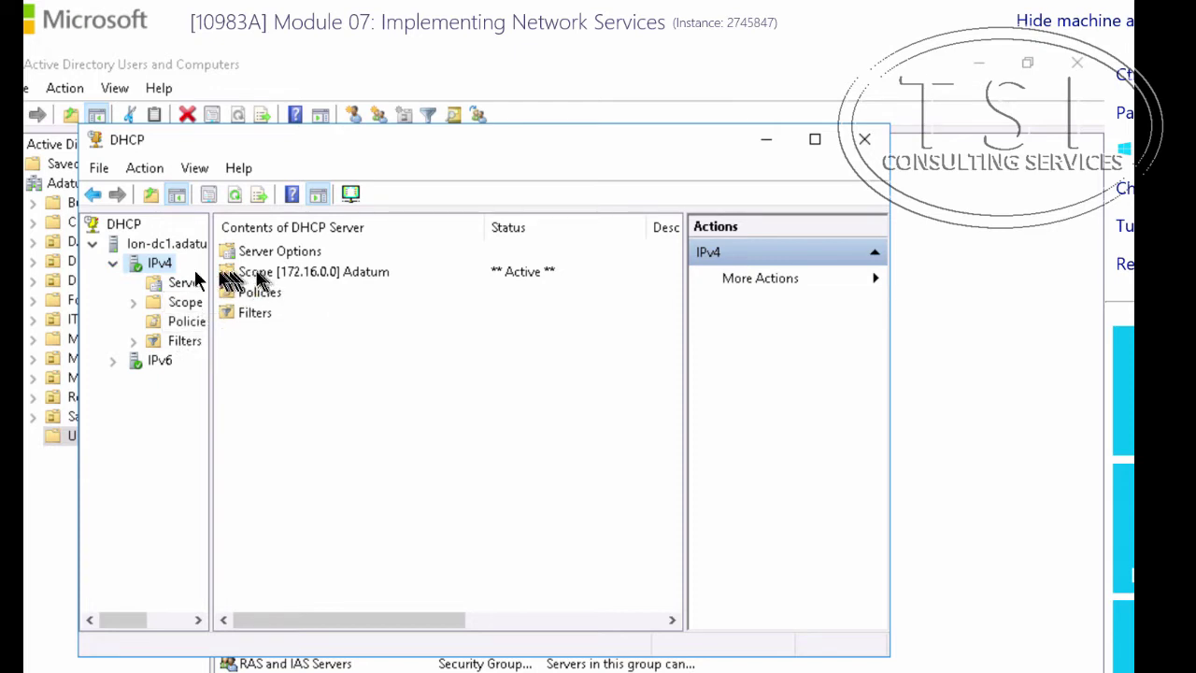
right_click(163, 269)
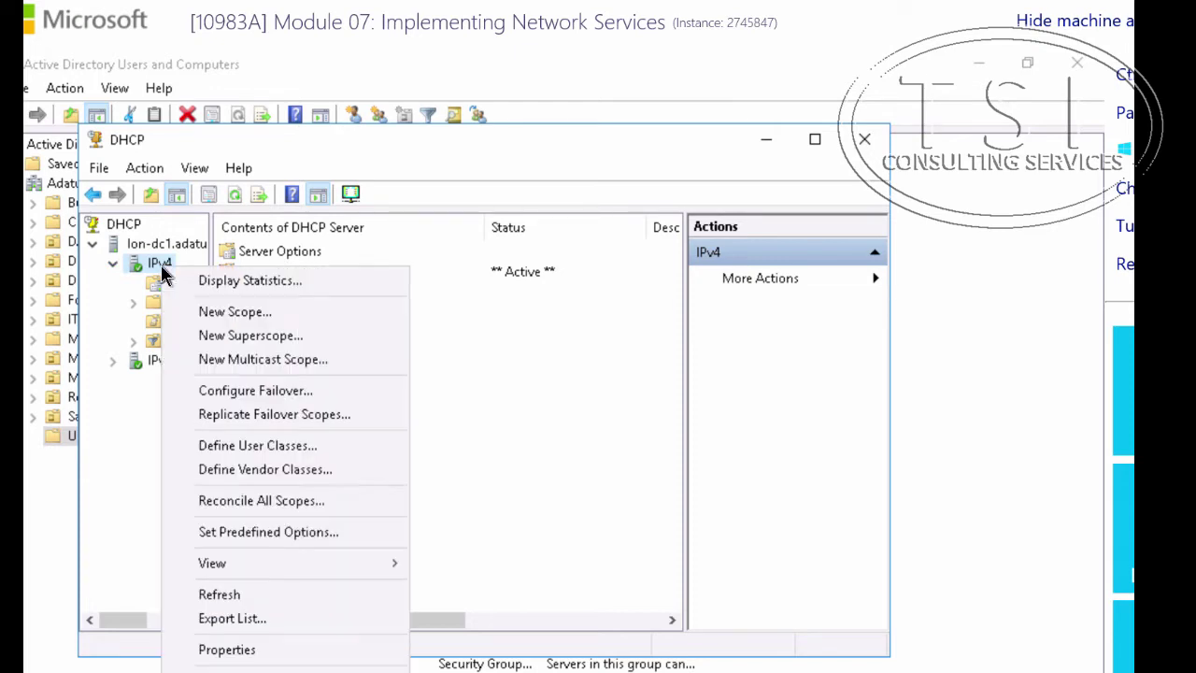
click(224, 312)
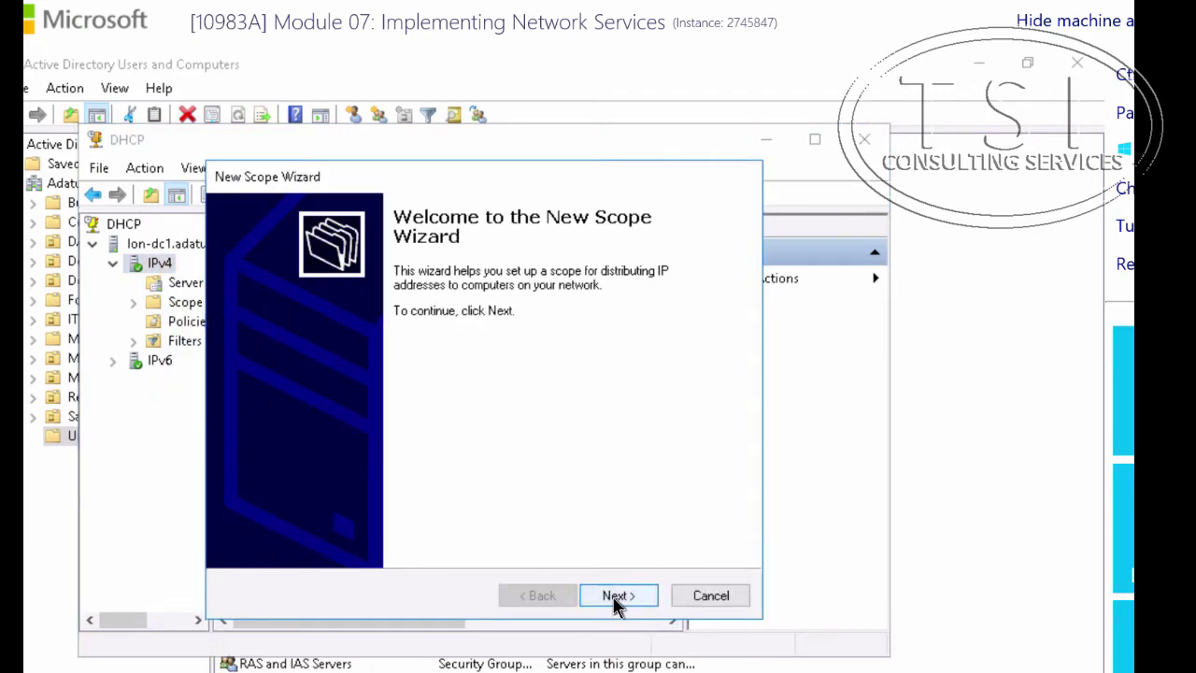
Step: Name the new scope 'Building 2 Scope' with description 'For new building at Adatum HQ'
click(615, 598)
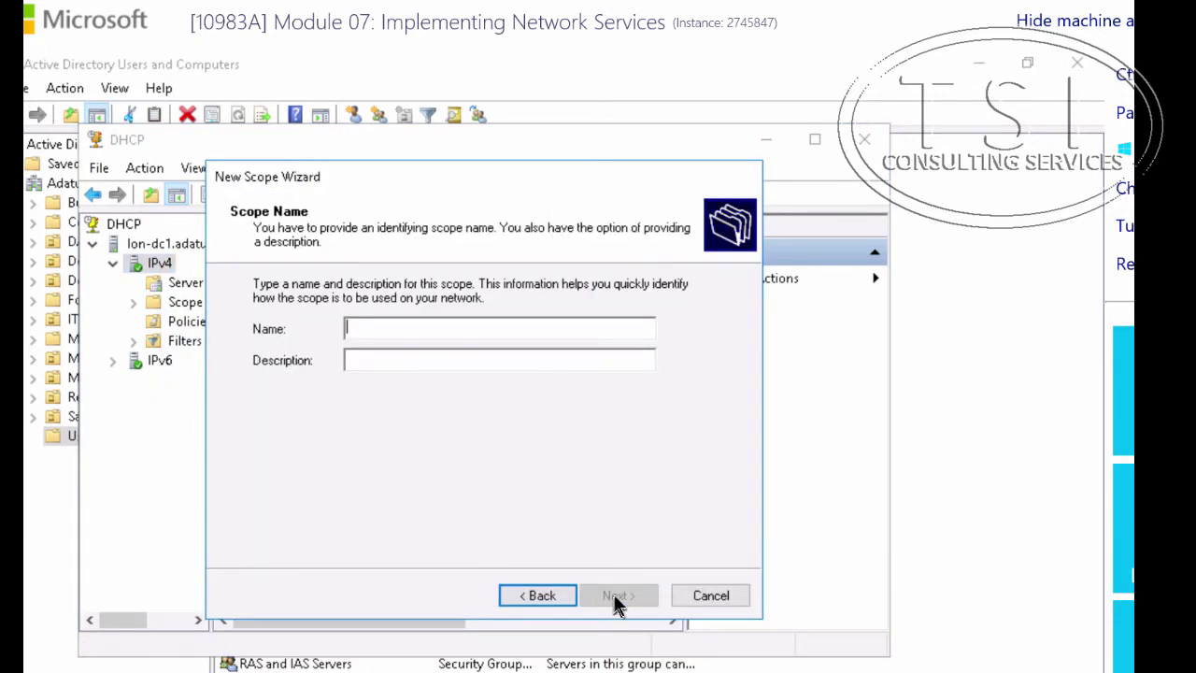
text(Building)
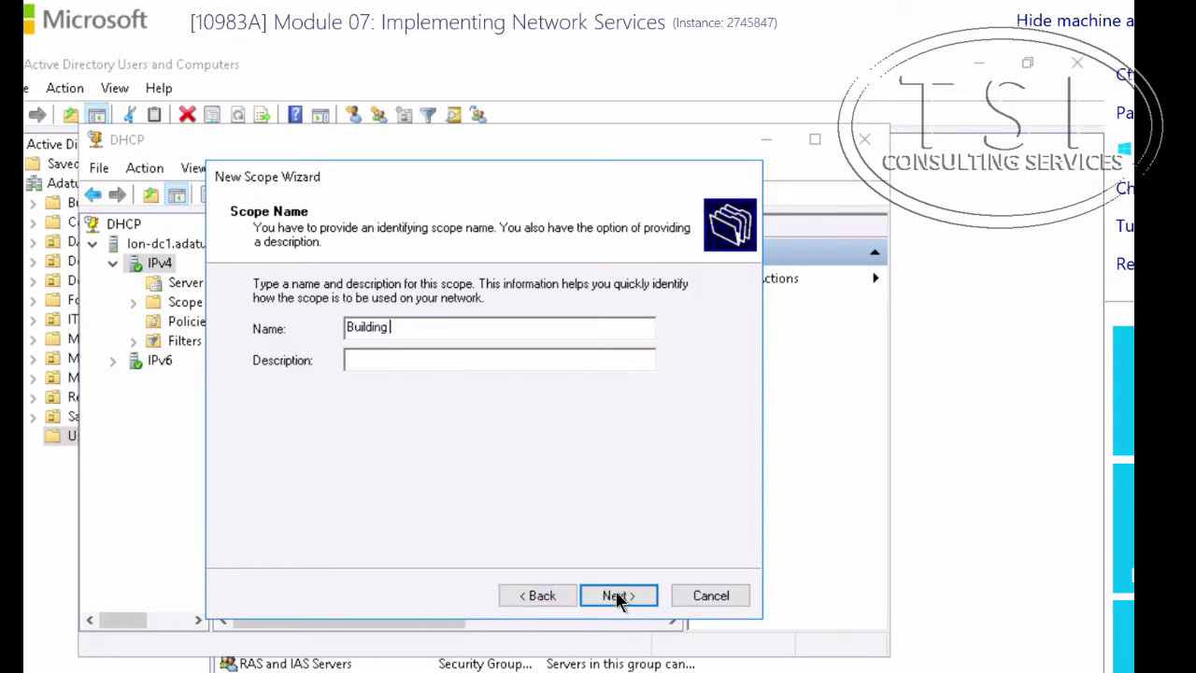
text( 2 Scope)
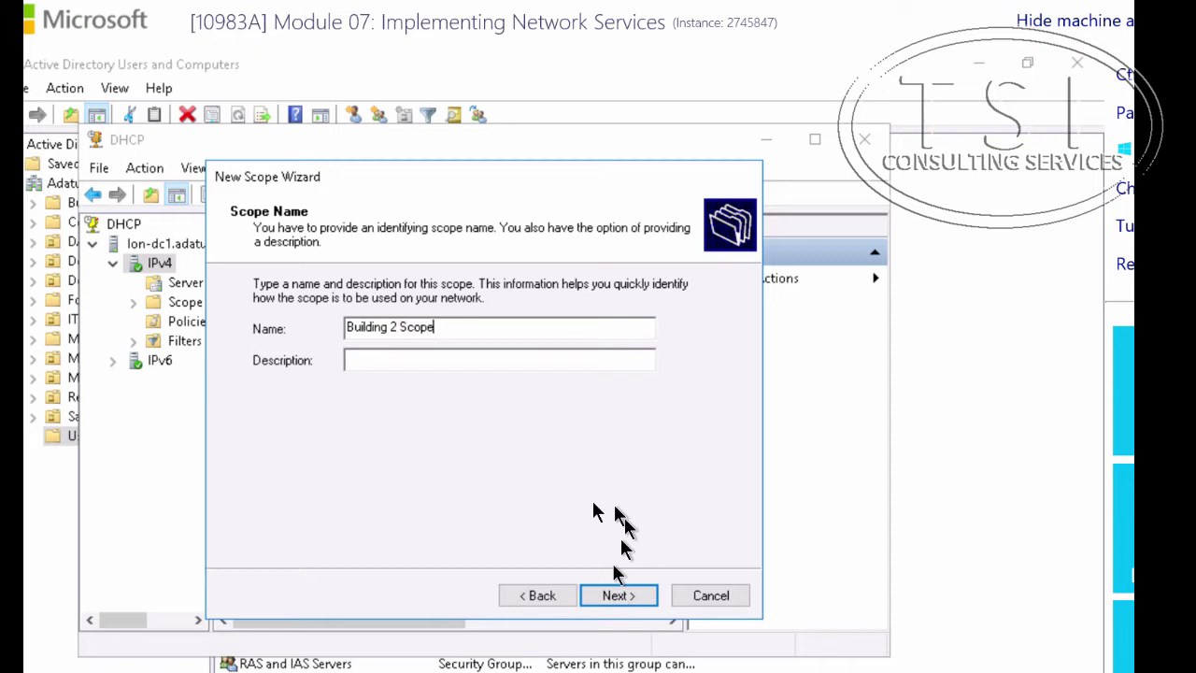
click(527, 360)
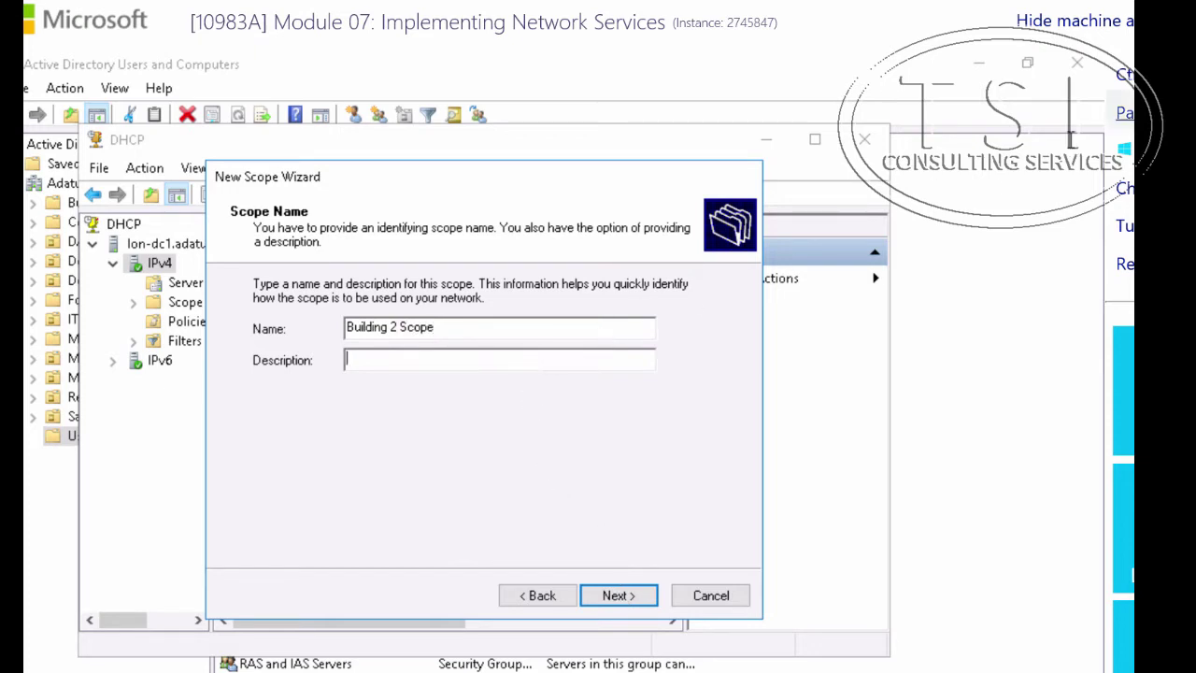
text(For new building at Adatum HQ)
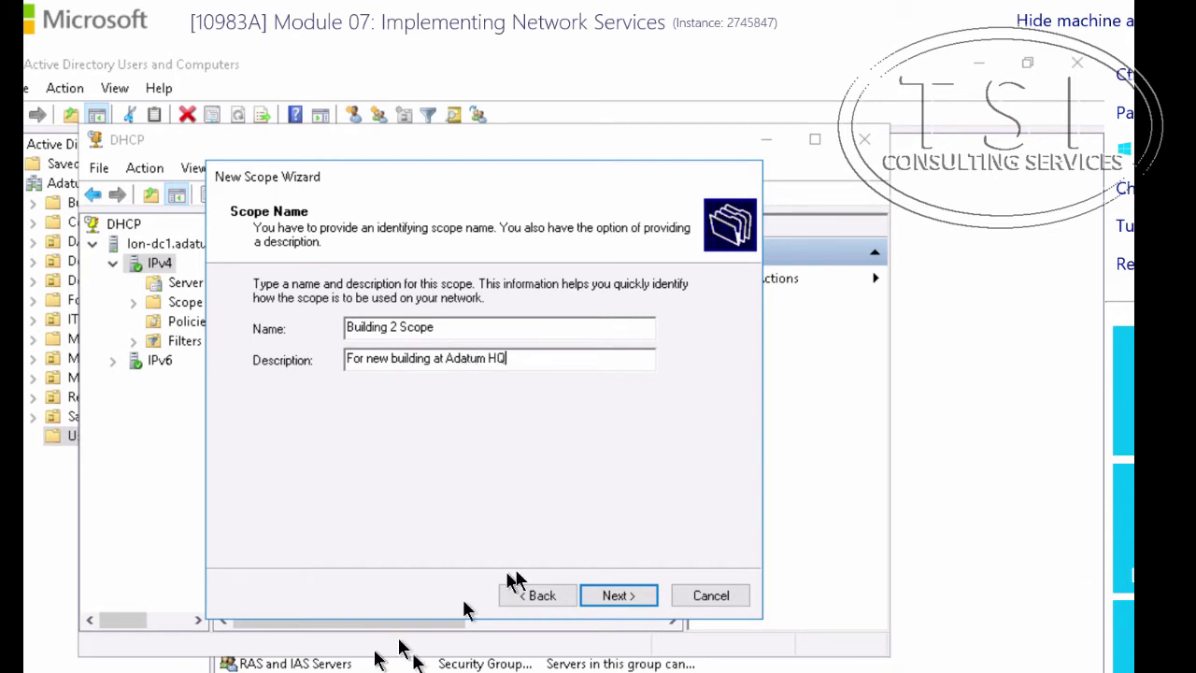
click(619, 596)
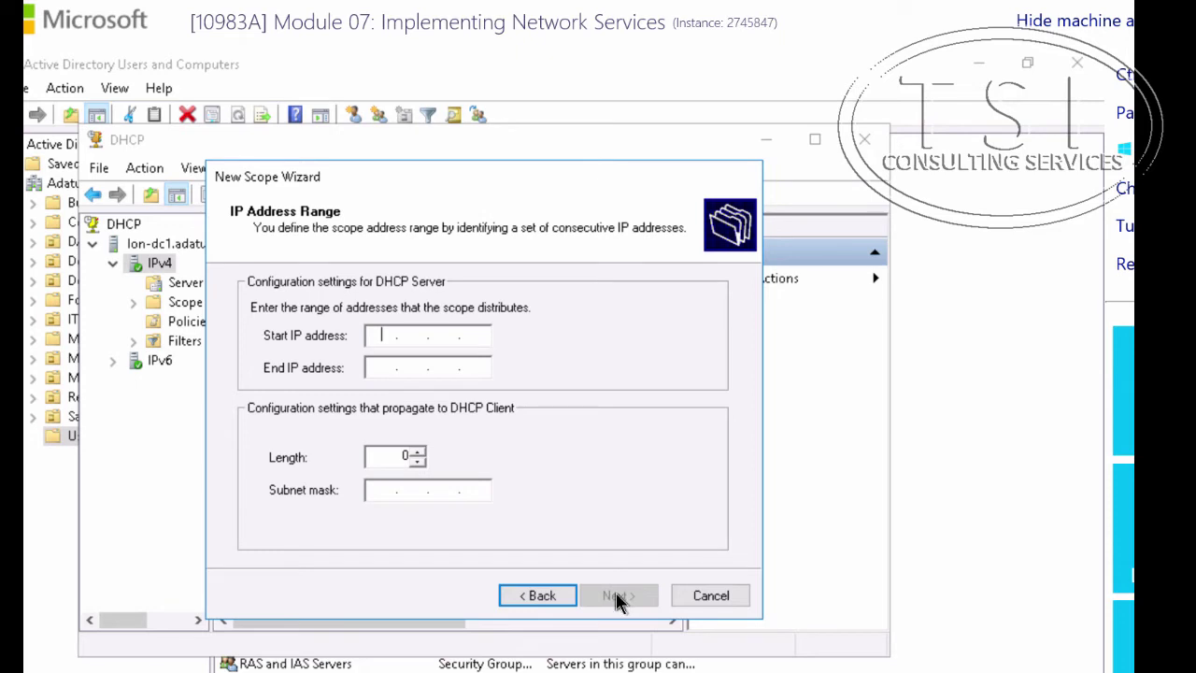
Step: Set the scope's address range to 192.168.2.11–192.168.2.100 with mask 255.255.255.0
text(192 . 168 . 2 . 11)
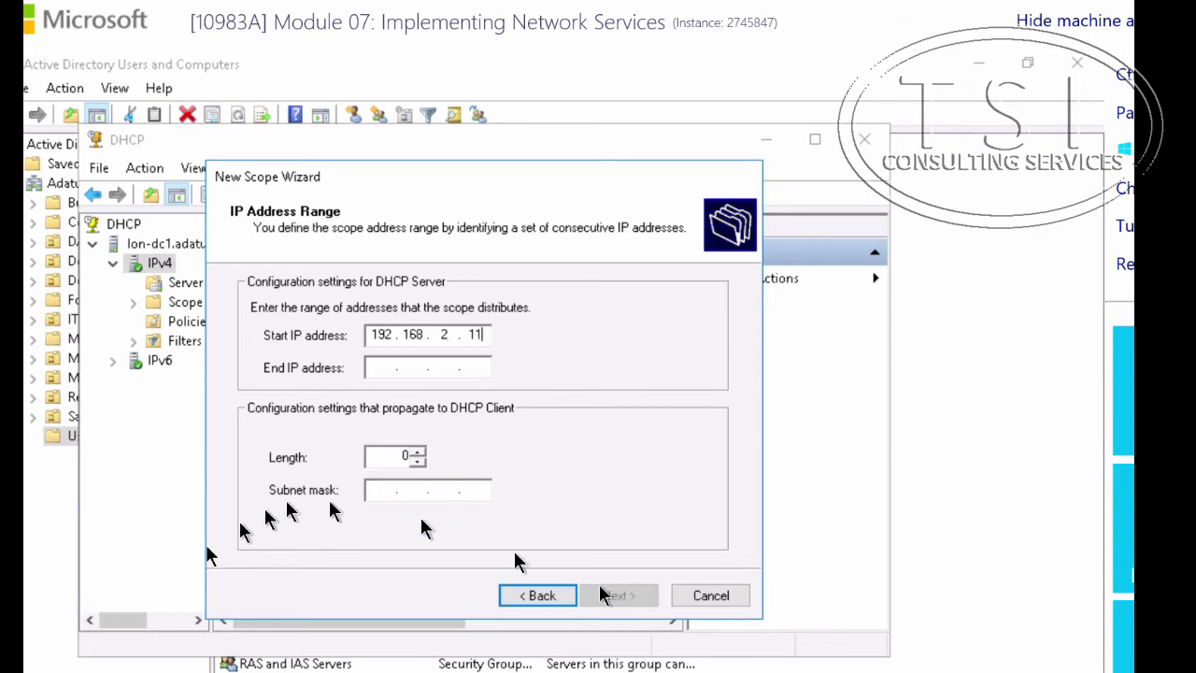
click(392, 369)
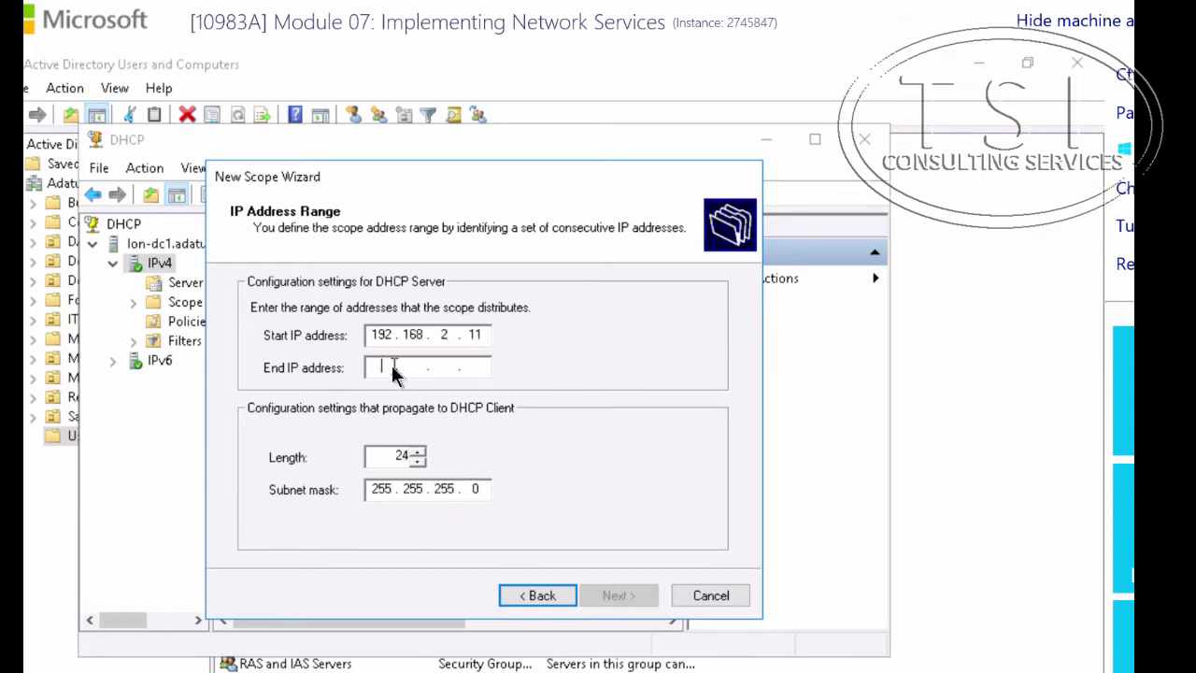
text(1)
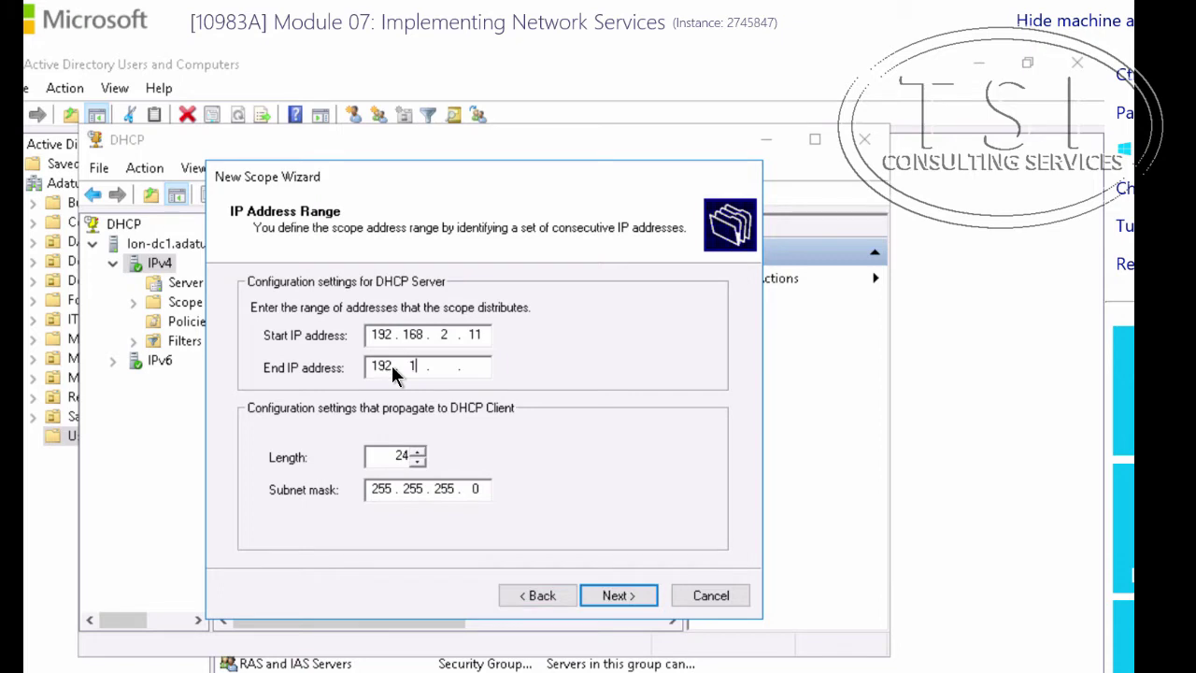
text(92 . 168 . 2 . 100)
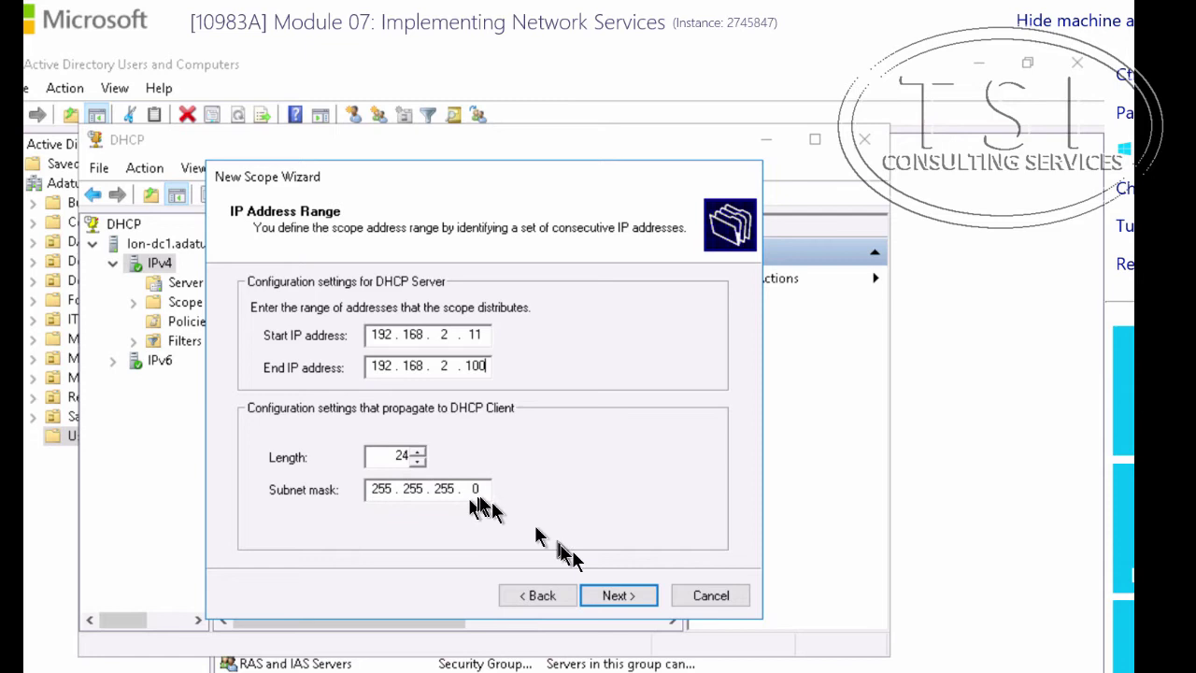
click(635, 599)
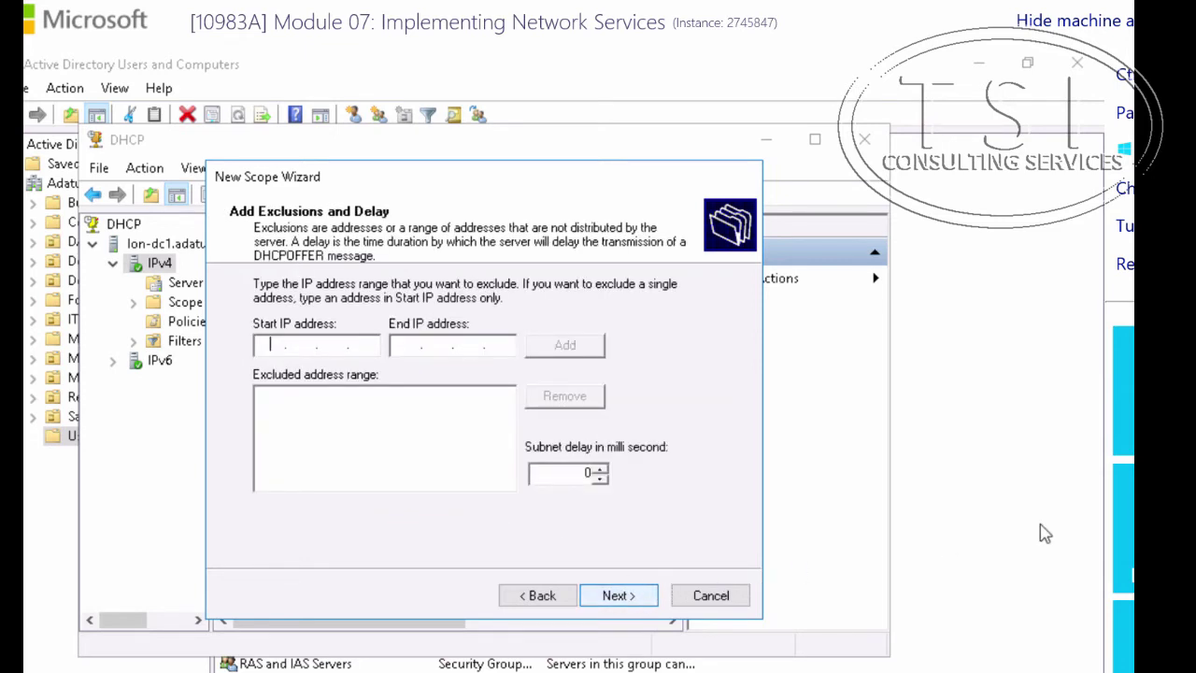
Step: Skip exclusions and the default gateway, keep the default lease duration, and configure options now
click(617, 600)
click(616, 599)
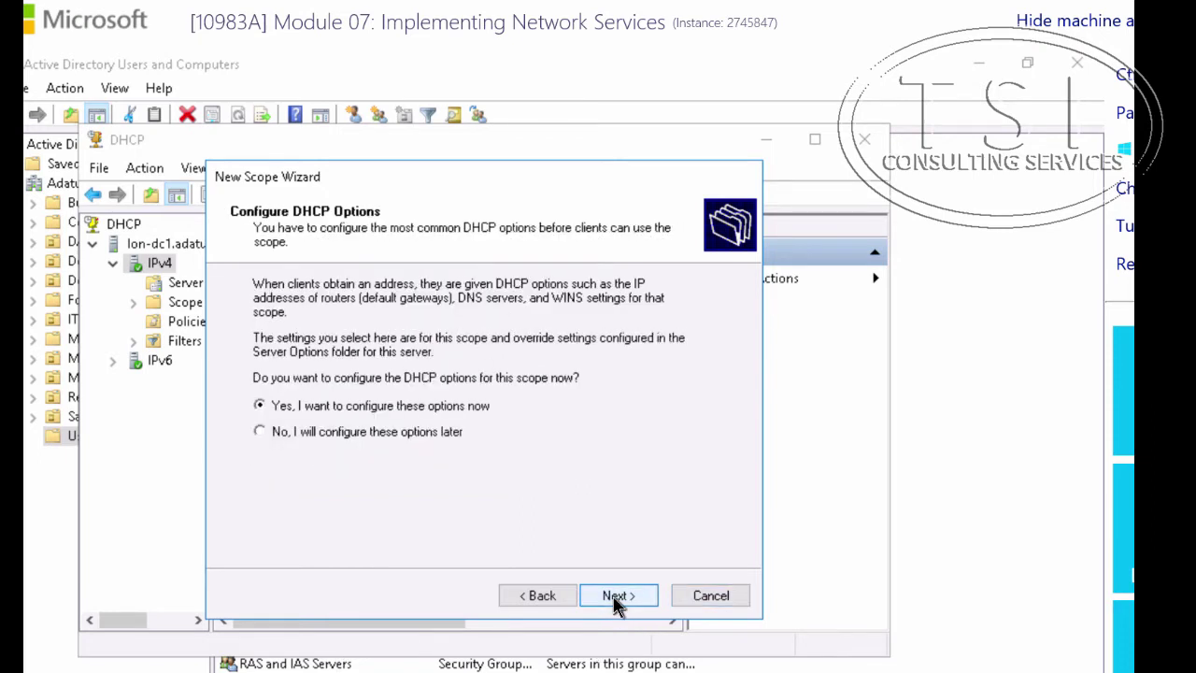
click(615, 600)
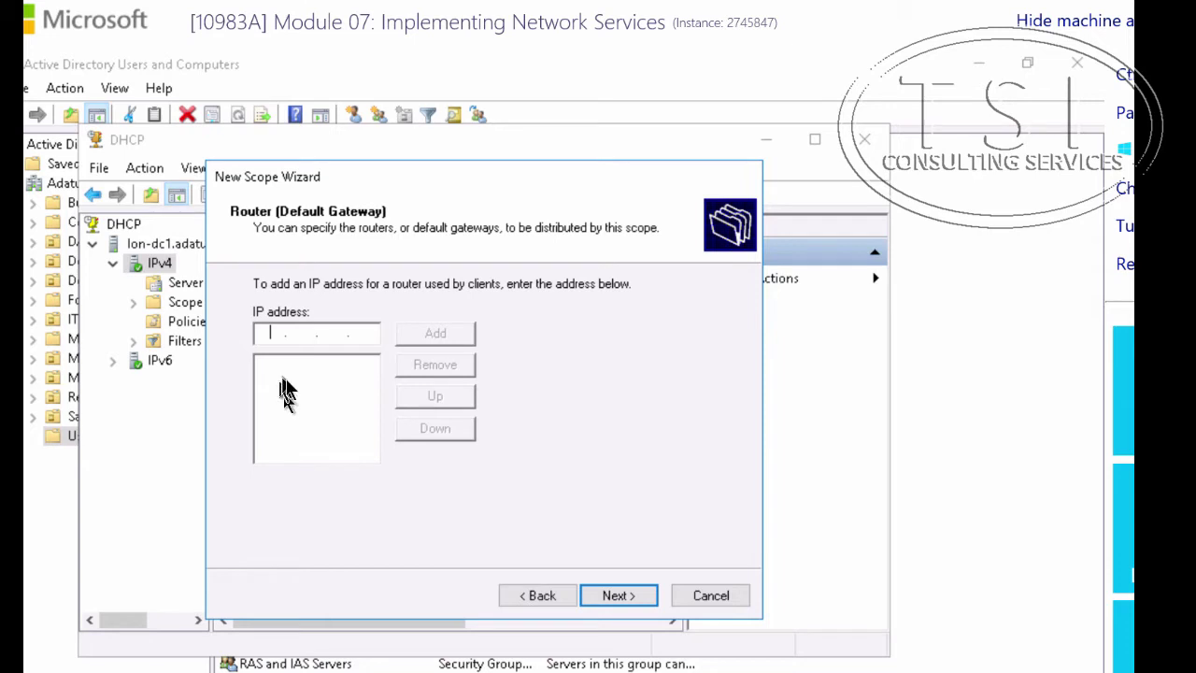
click(632, 598)
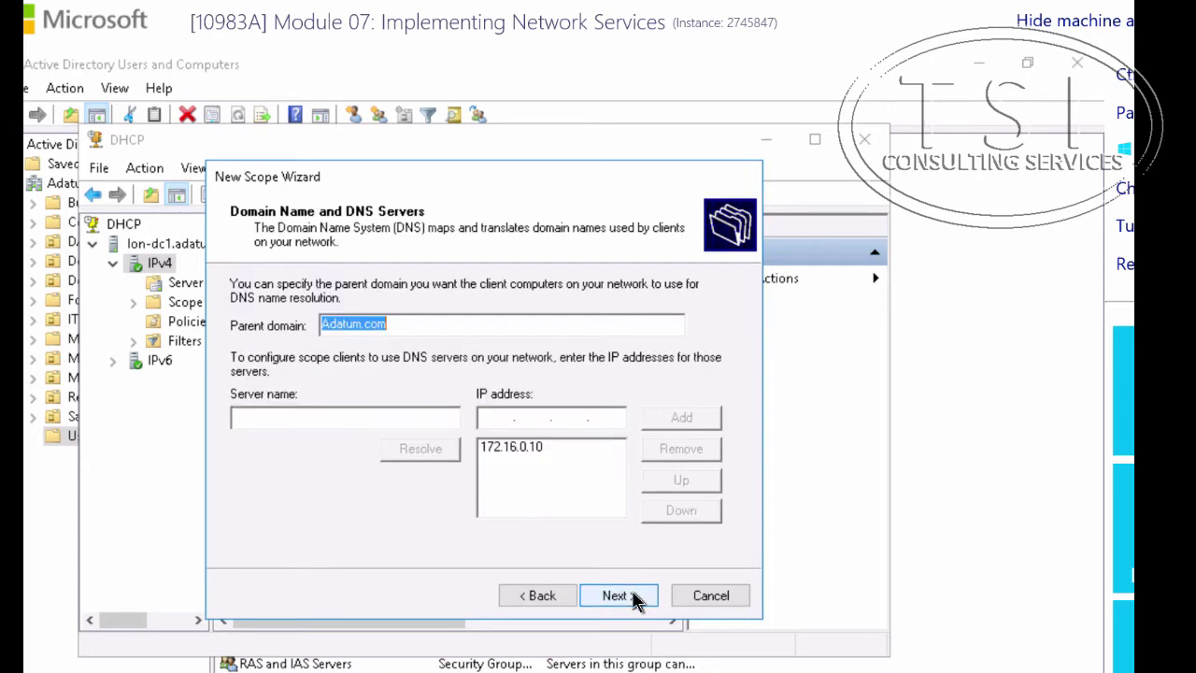
Step: Replace DNS server 172.16.0.10 with 172.16.0.9, skip WINS, and choose to activate the scope now
click(505, 448)
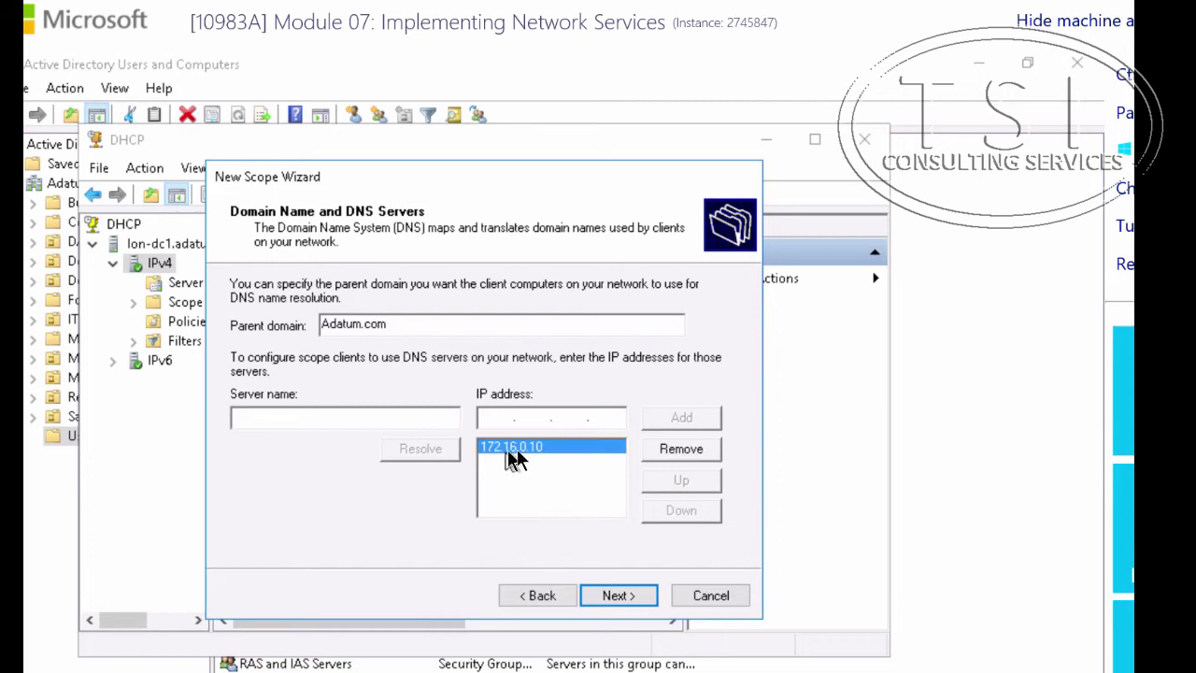
click(681, 450)
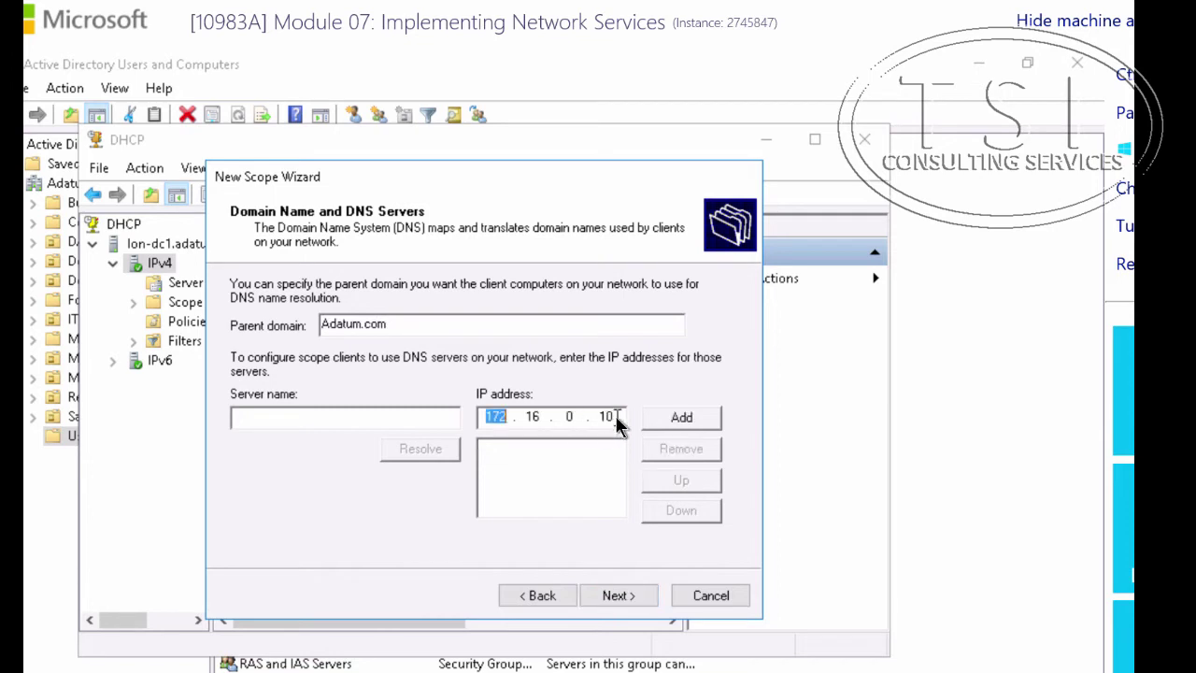
double_click(604, 417)
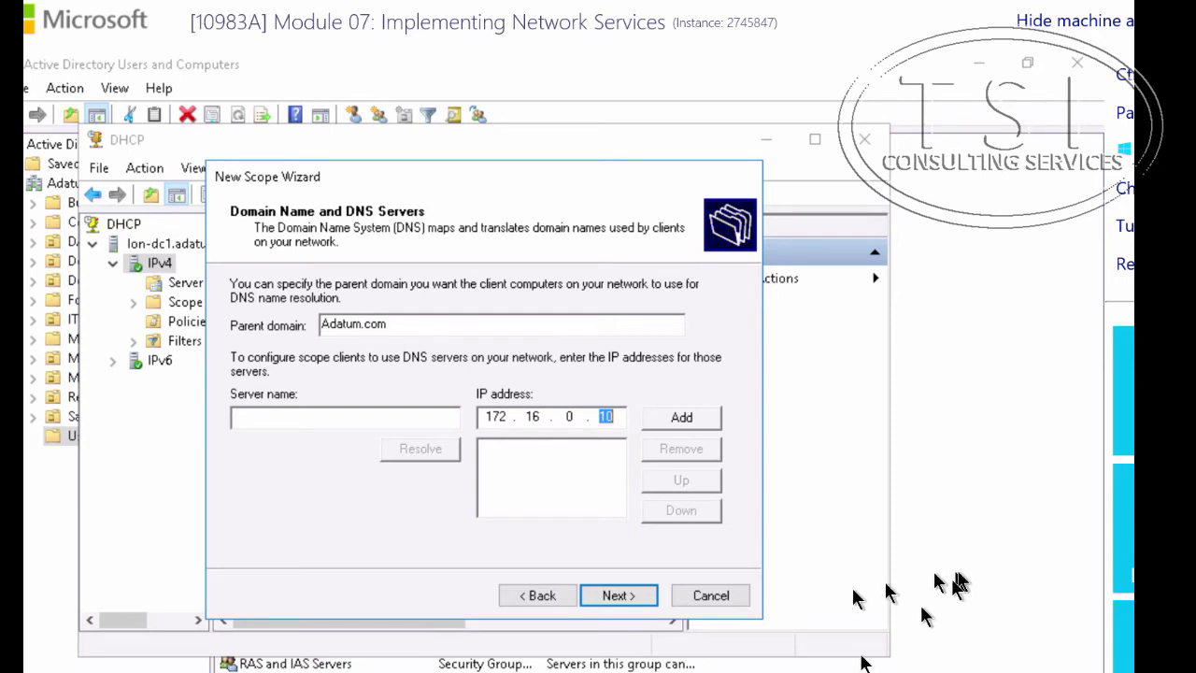
text(9)
click(685, 421)
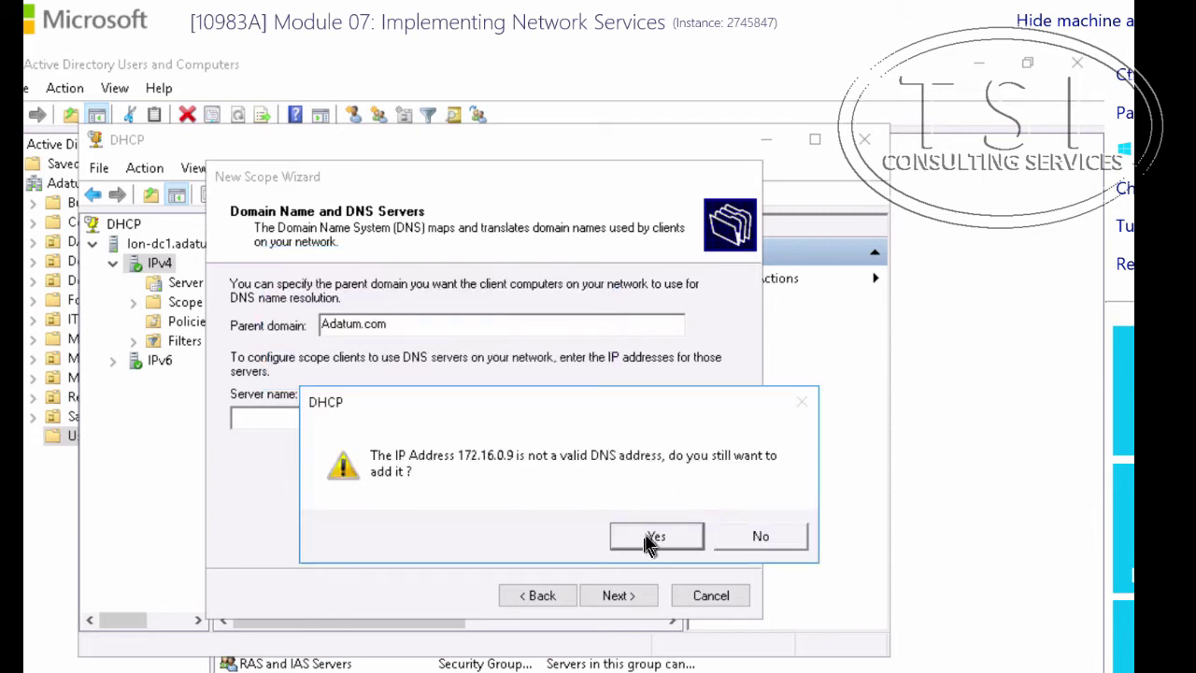
click(651, 538)
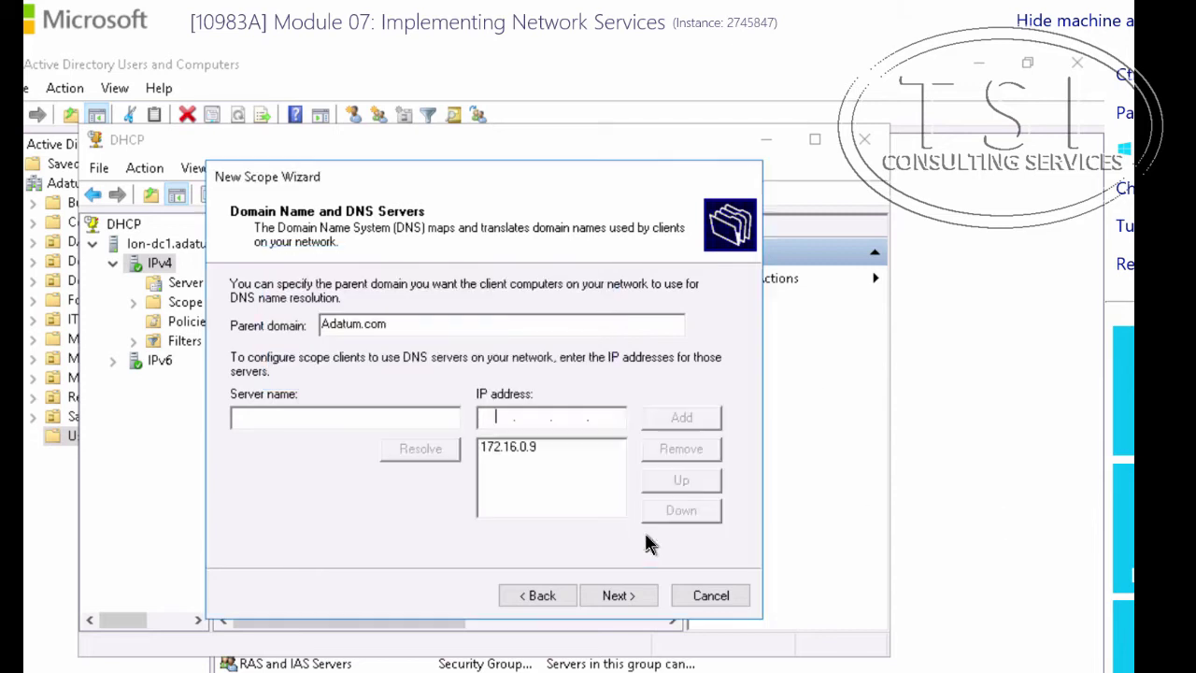
click(615, 595)
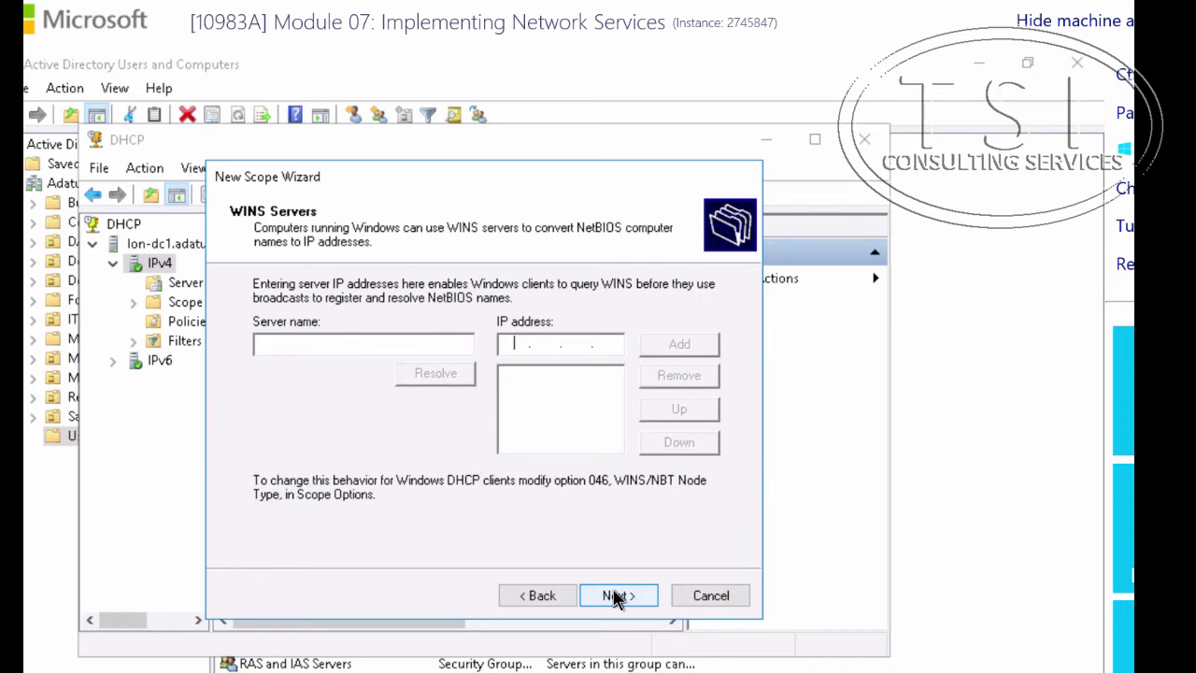
click(616, 595)
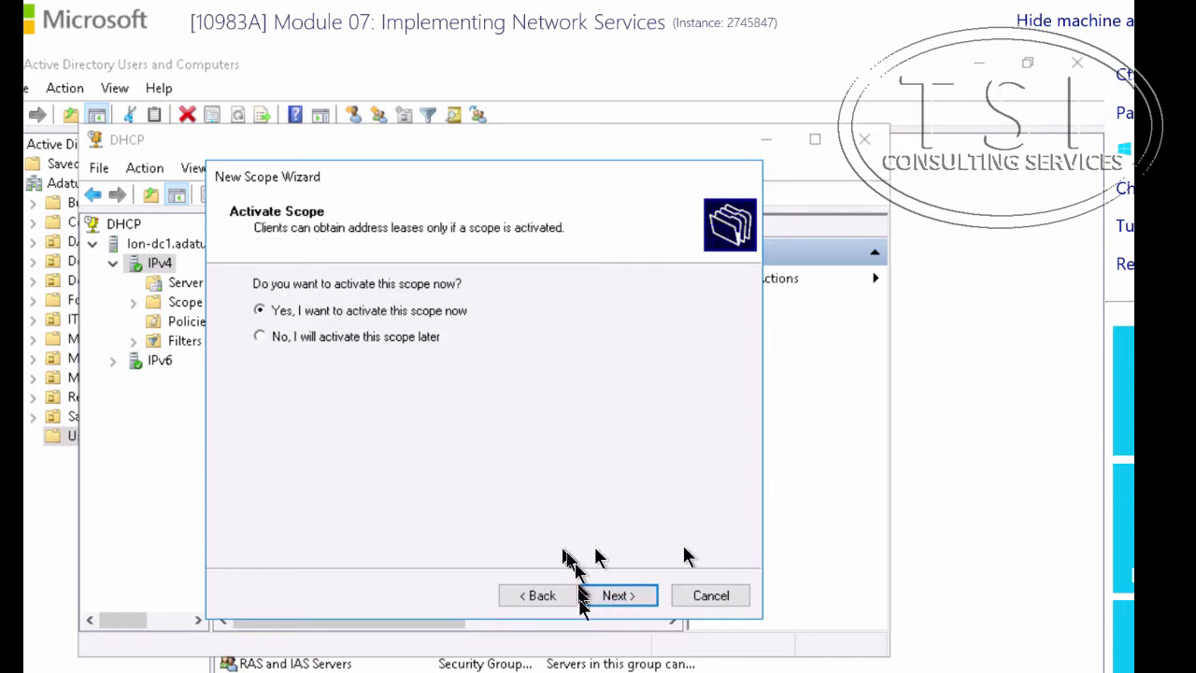
click(608, 596)
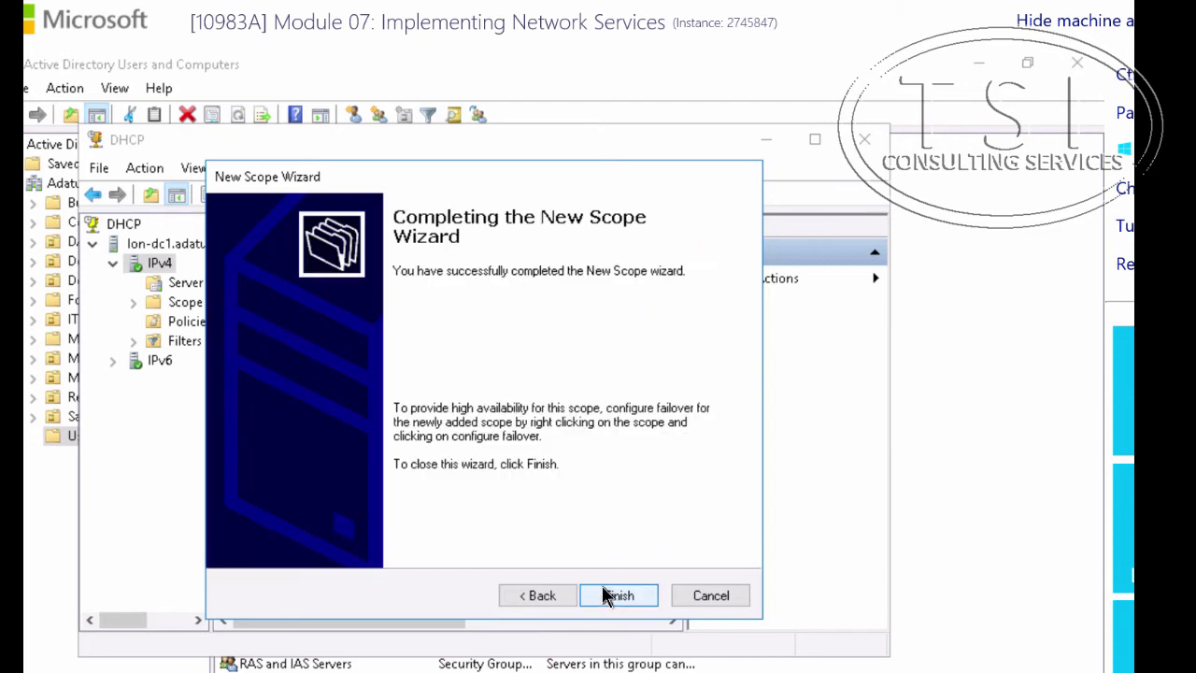
Step: Finish creating Building 2 Scope and highlight 'Configure DHCP failover' in the Word lab notes
click(609, 595)
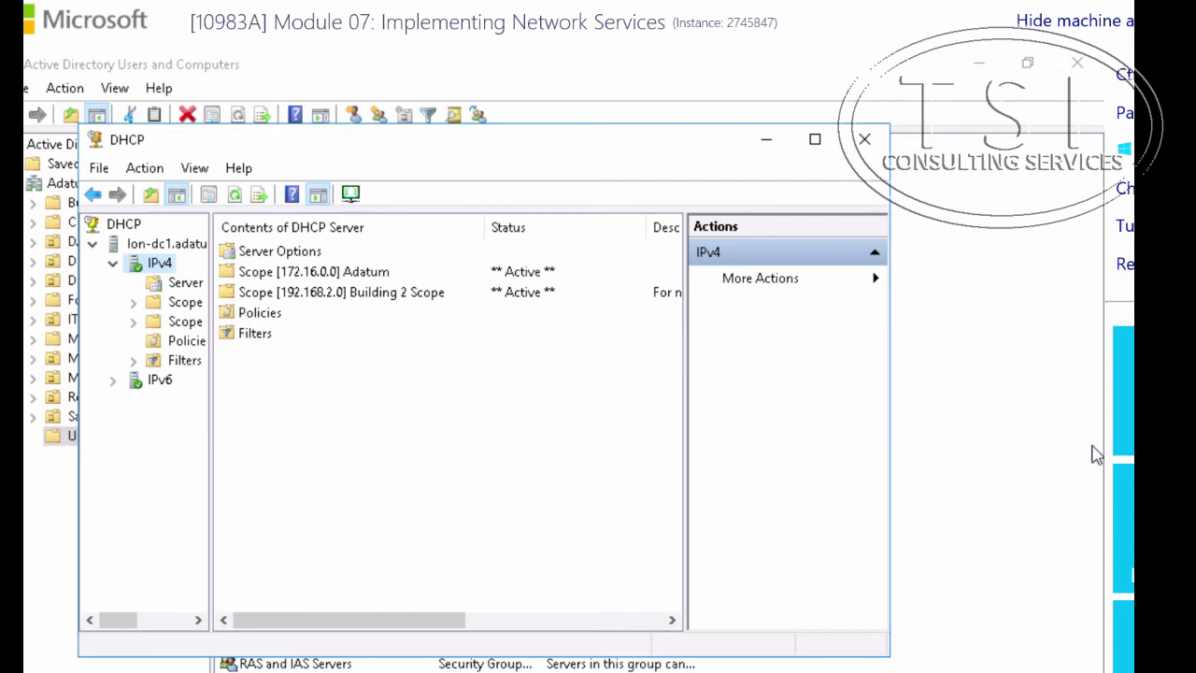
key(alt+Tab)
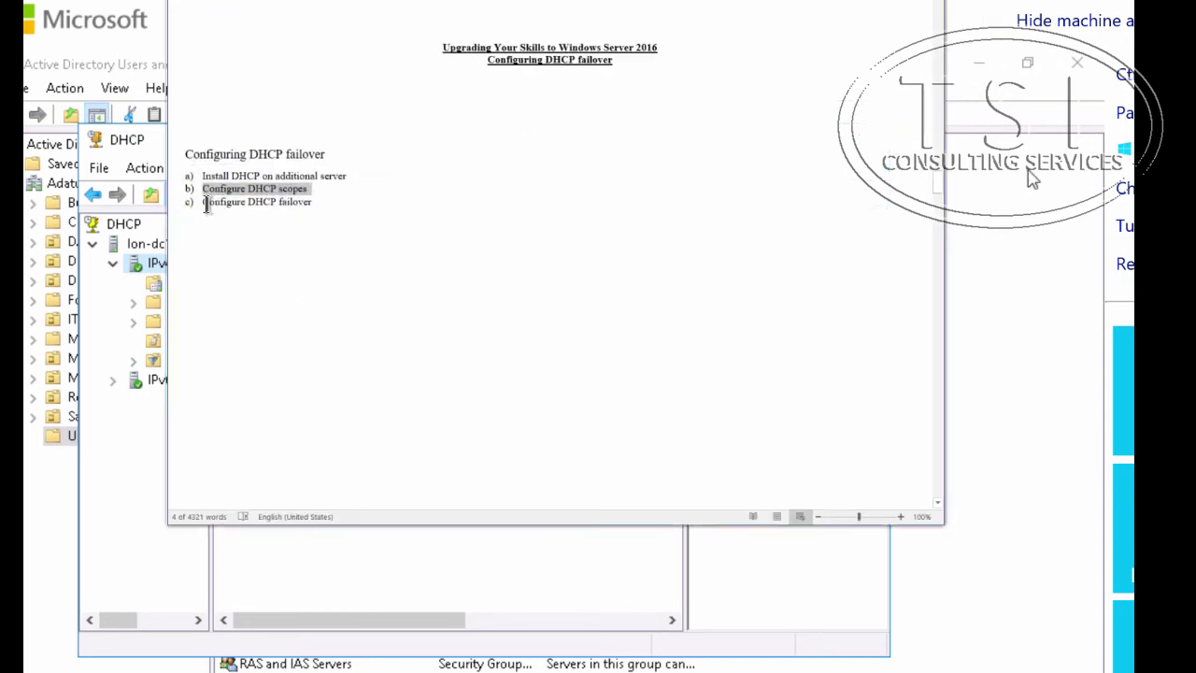
drag(204, 204, 320, 202)
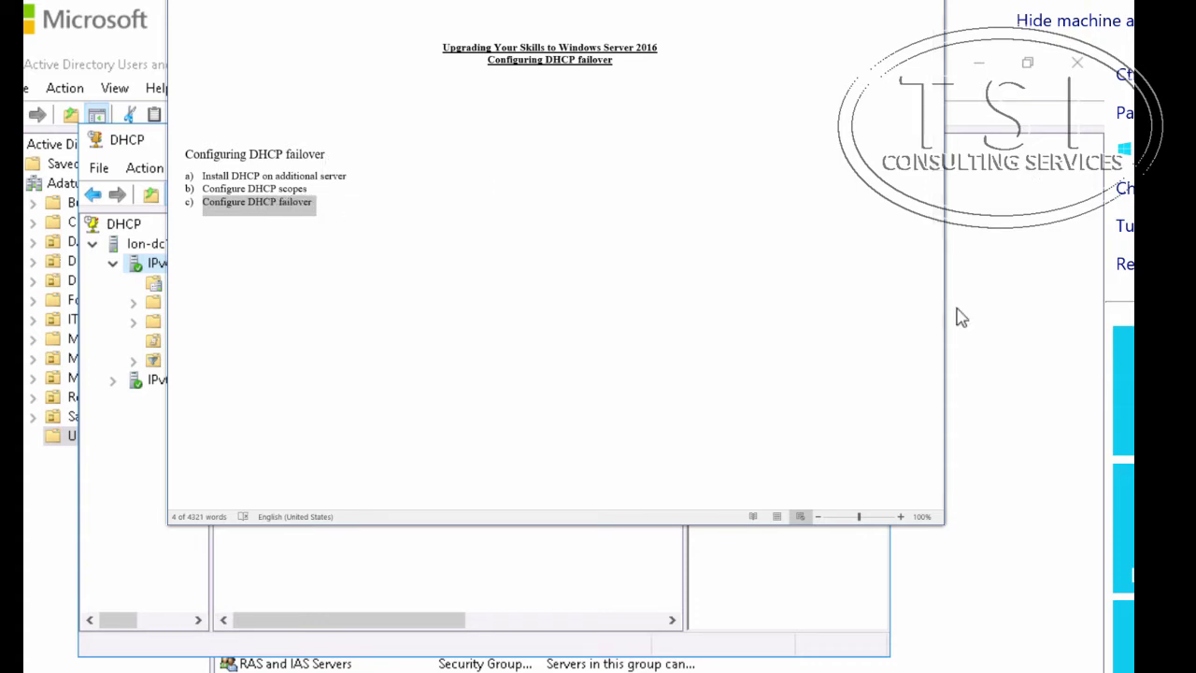
Step: Switch to LON-SVR1 and enlarge its DHCP console window showing lon-svr1.adatum.com under DHCP
key(alt+Tab)
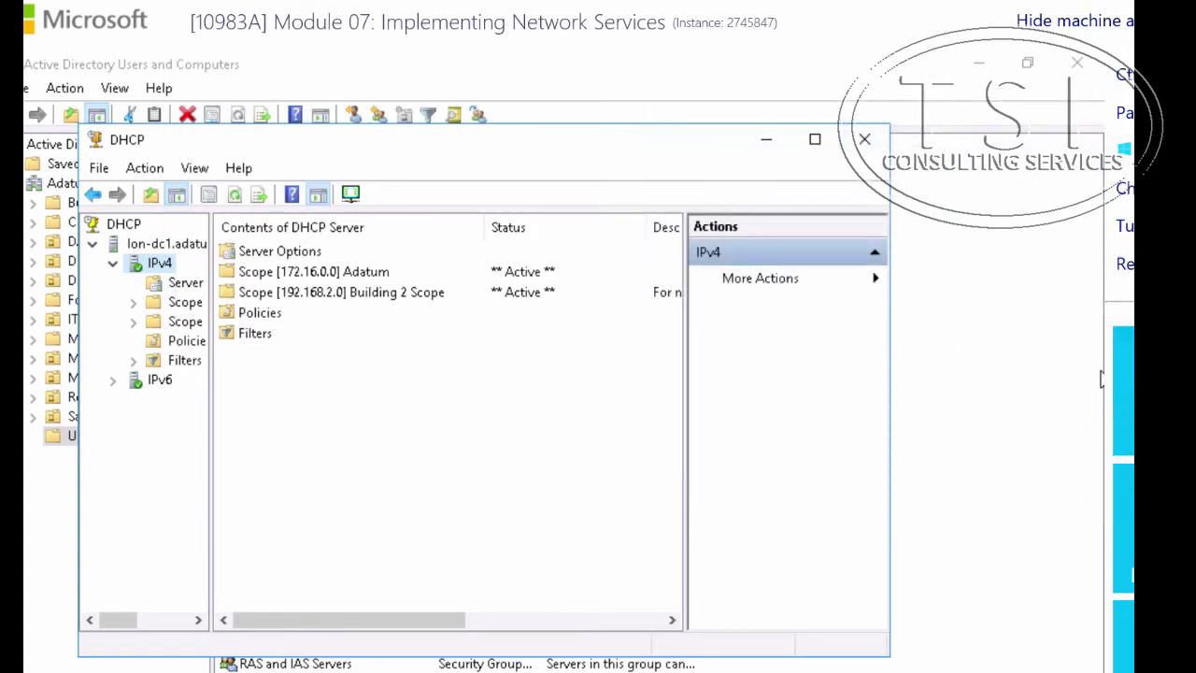
click(1123, 528)
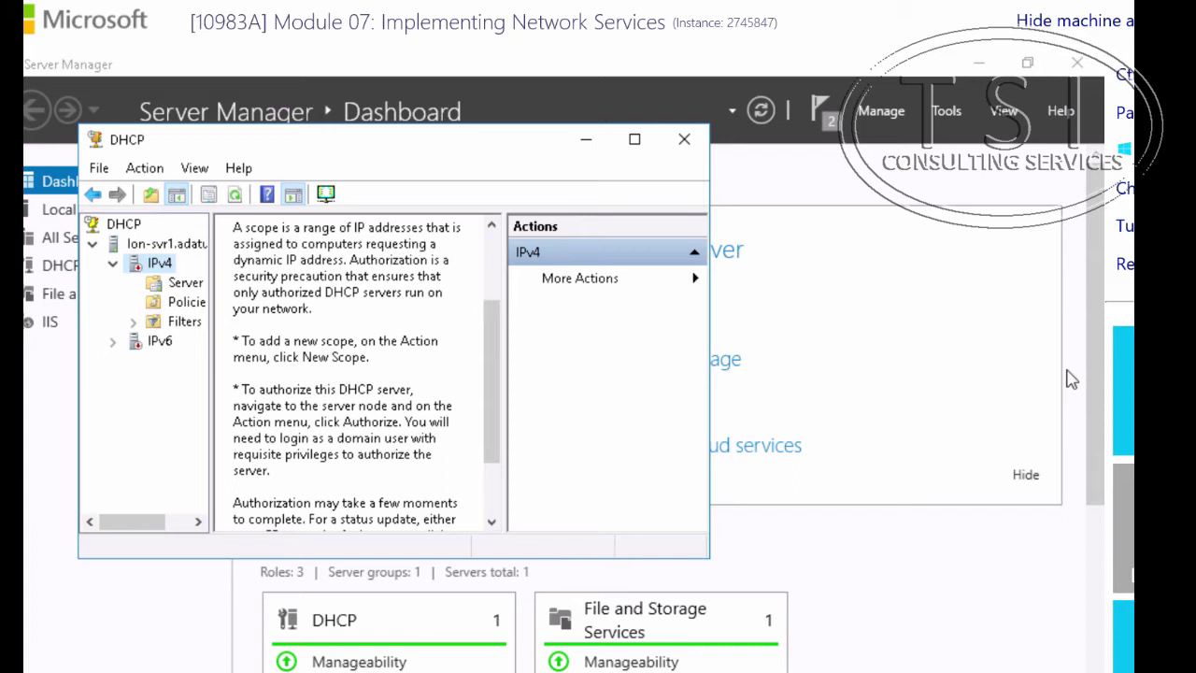
click(123, 226)
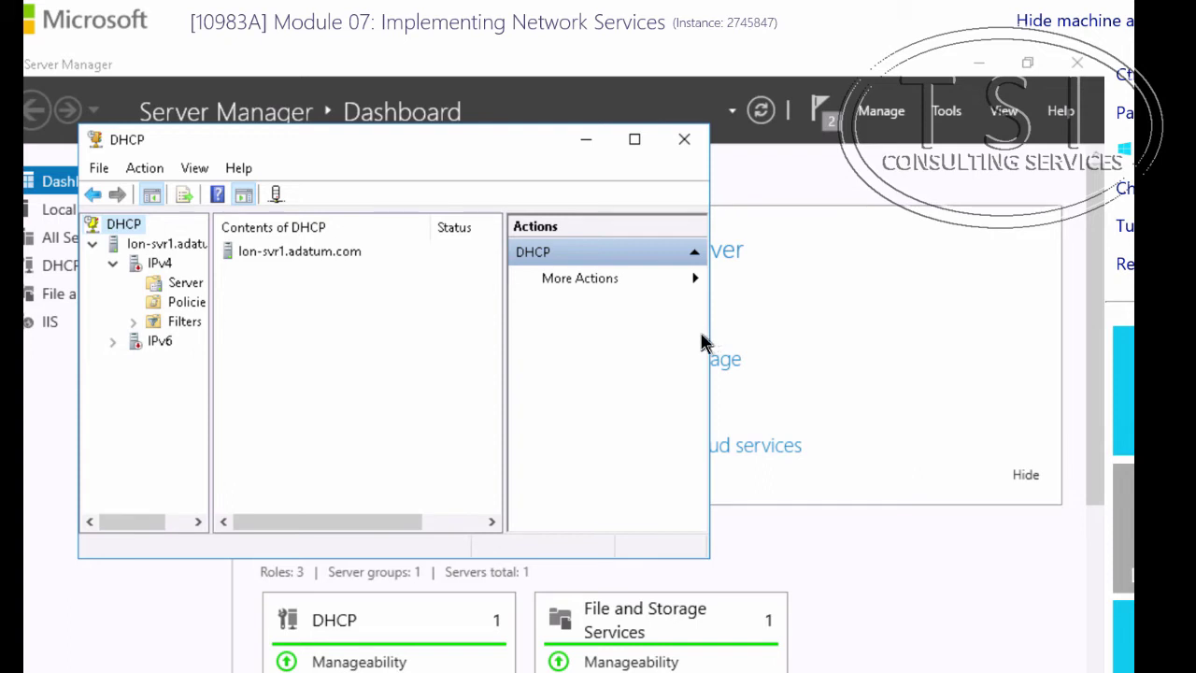
drag(710, 344, 1036, 347)
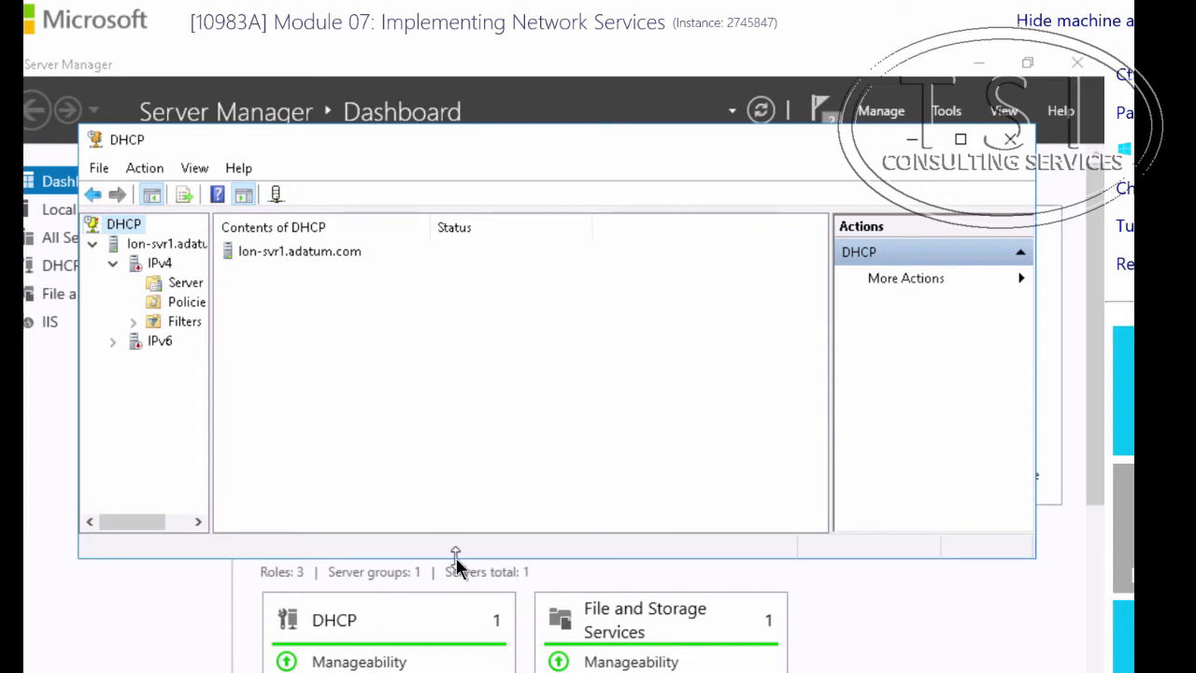
drag(456, 558, 461, 649)
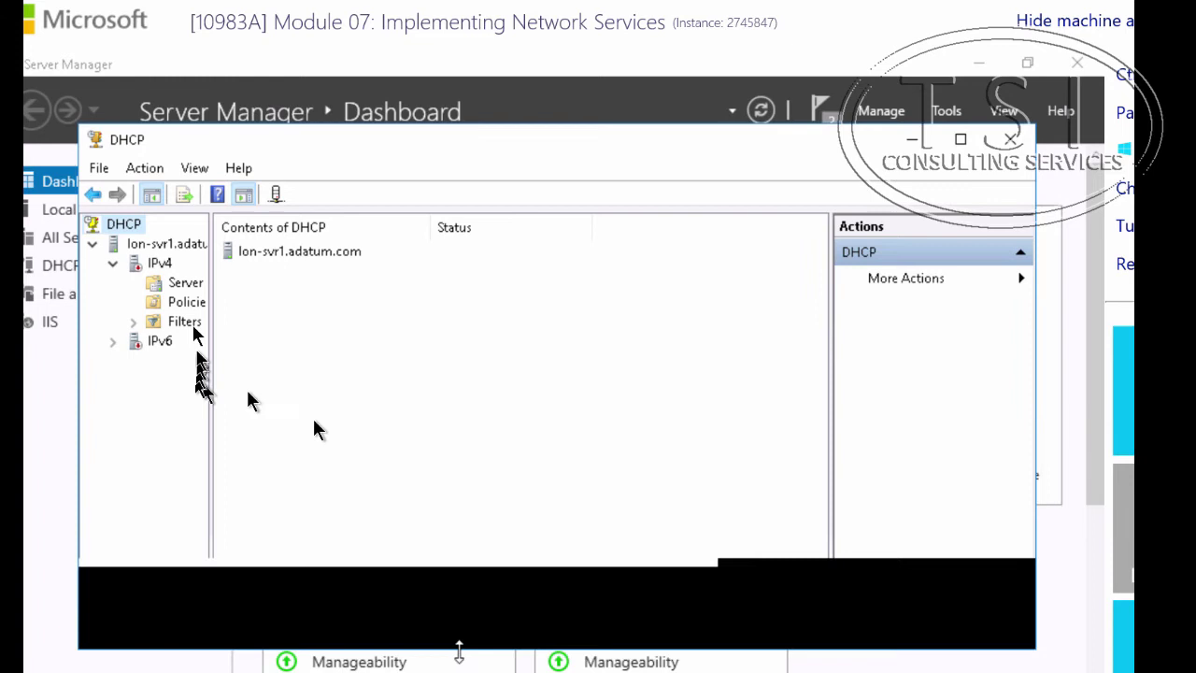
click(151, 268)
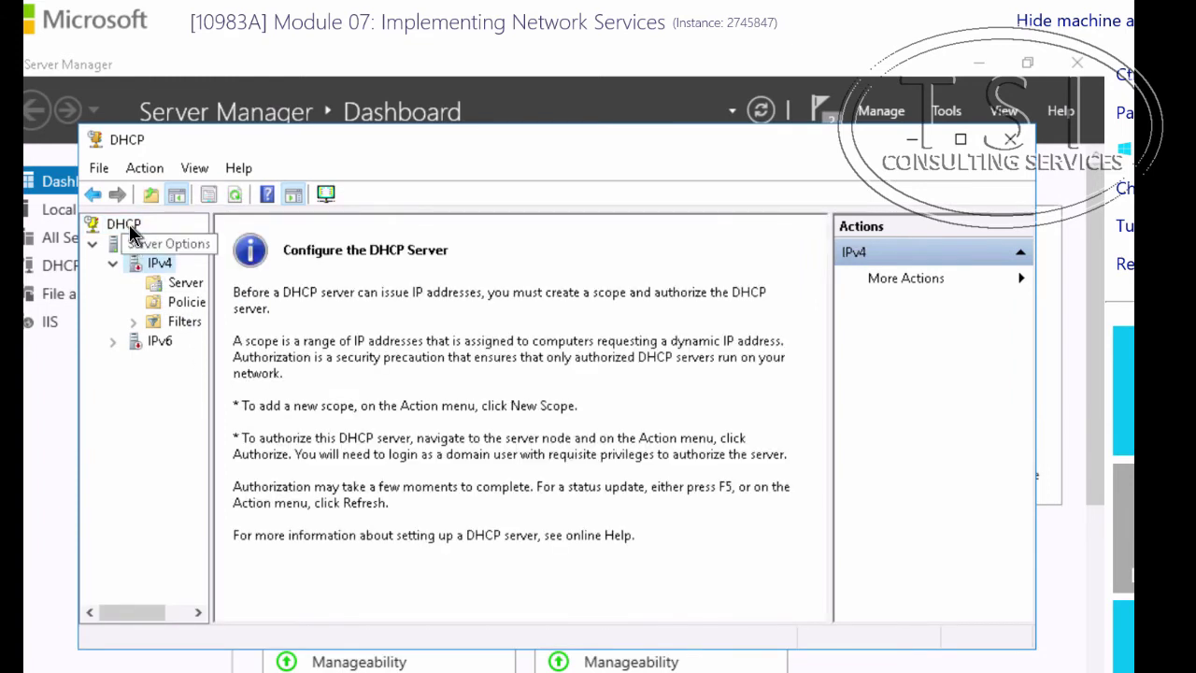
click(130, 231)
Step: Add the authorized DHCP server lon-dc1.adatum.com to the console through Add Server
right_click(129, 231)
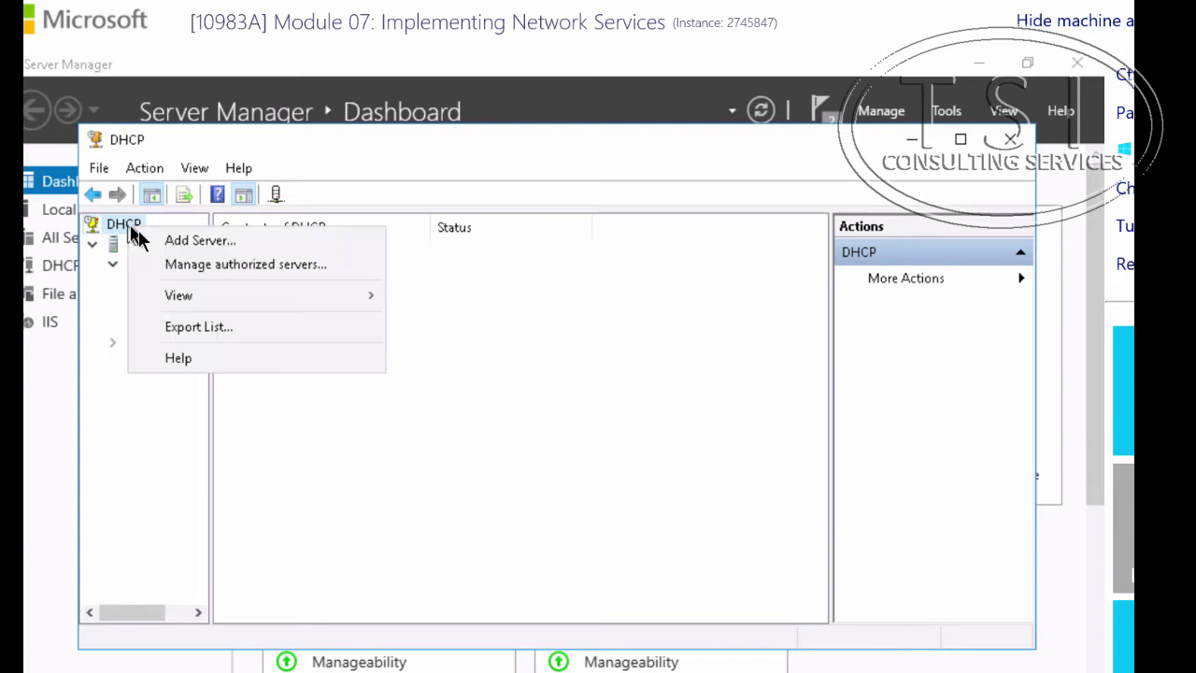
click(152, 245)
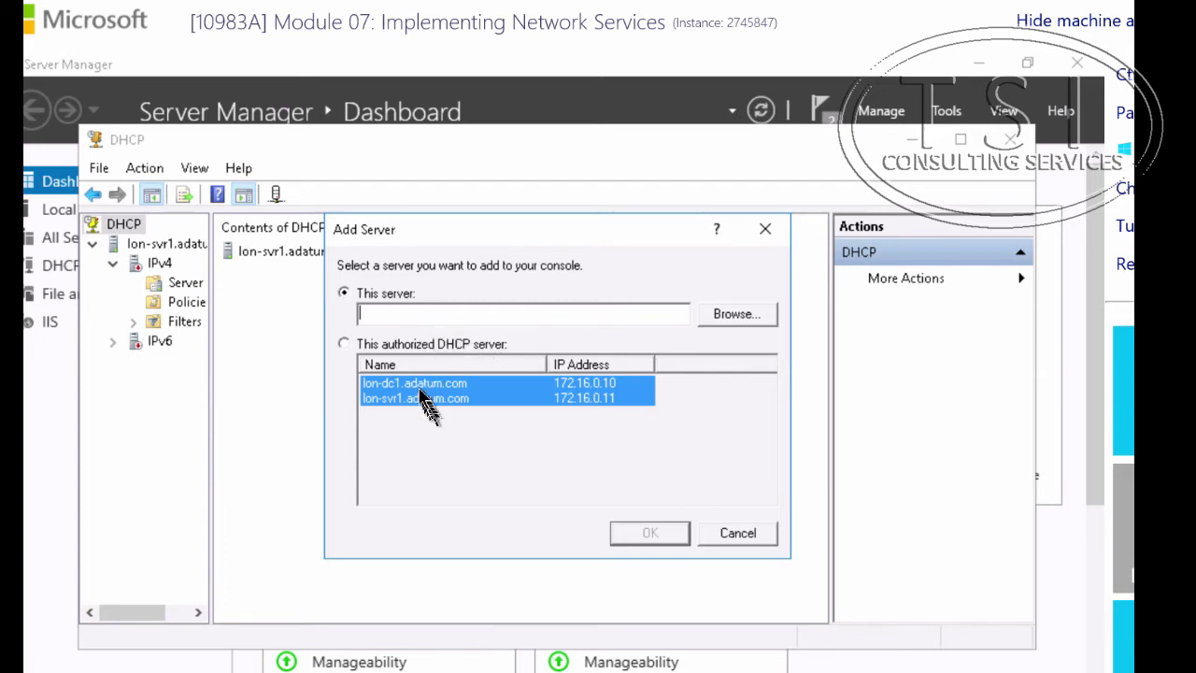
click(344, 343)
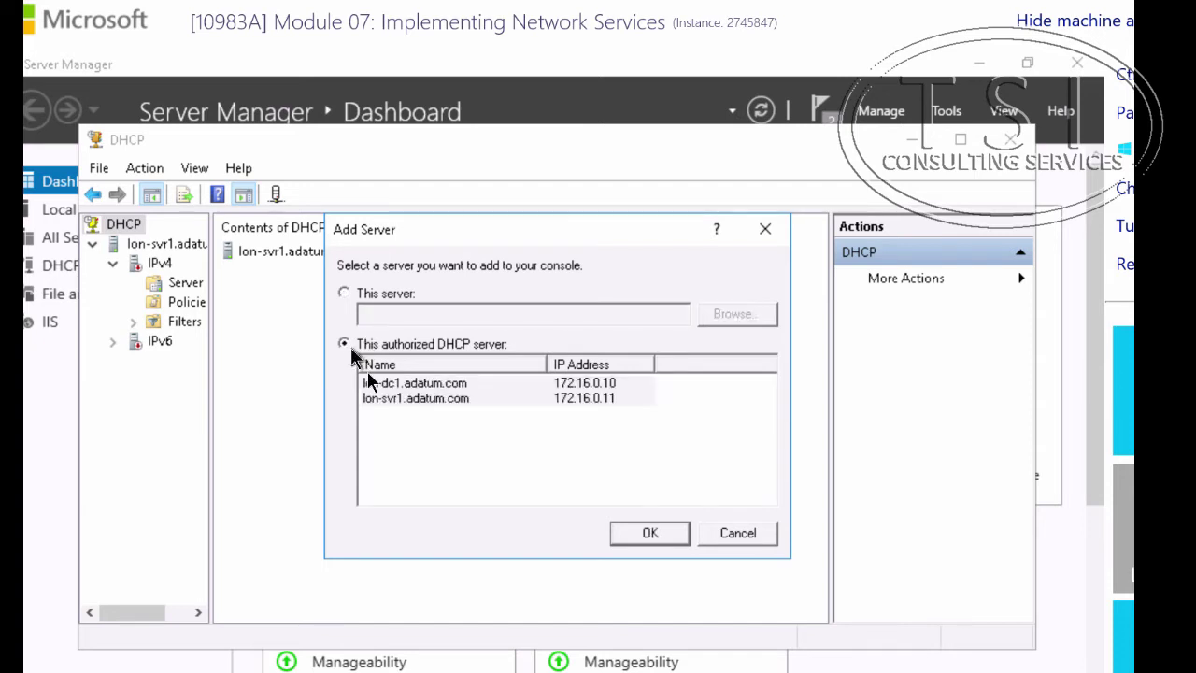
click(413, 385)
click(653, 530)
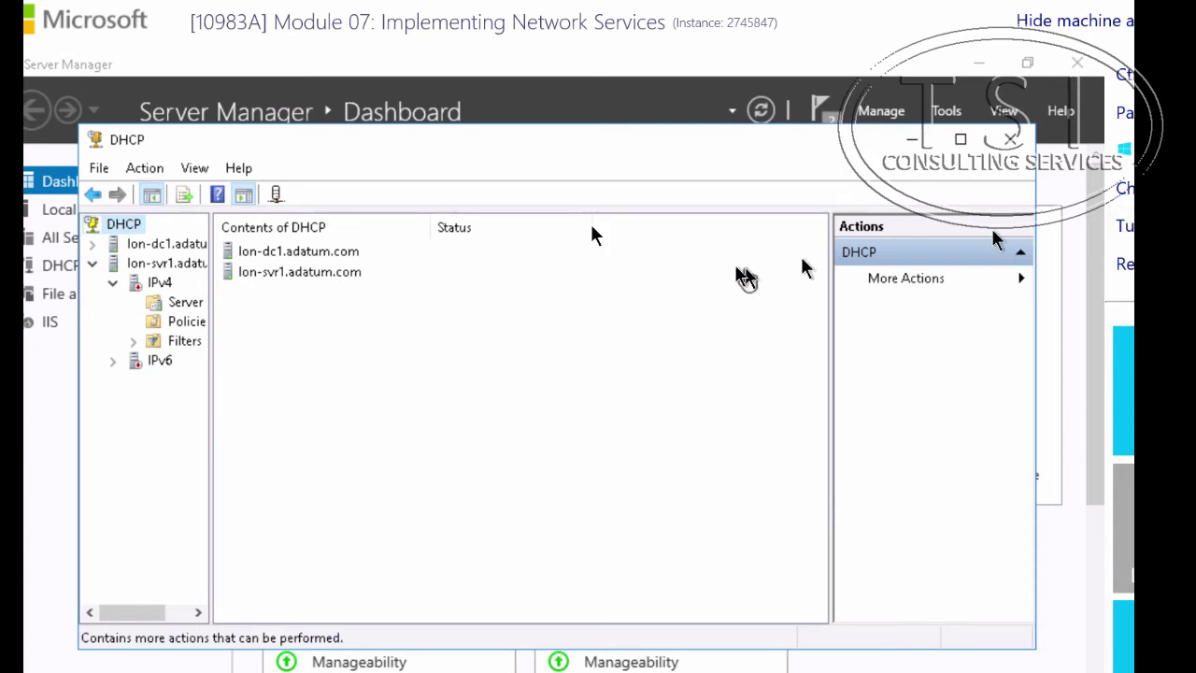
Step: Configure failover for both of lon-dc1's IPv4 scopes with partner server 172.16.0.11
click(93, 245)
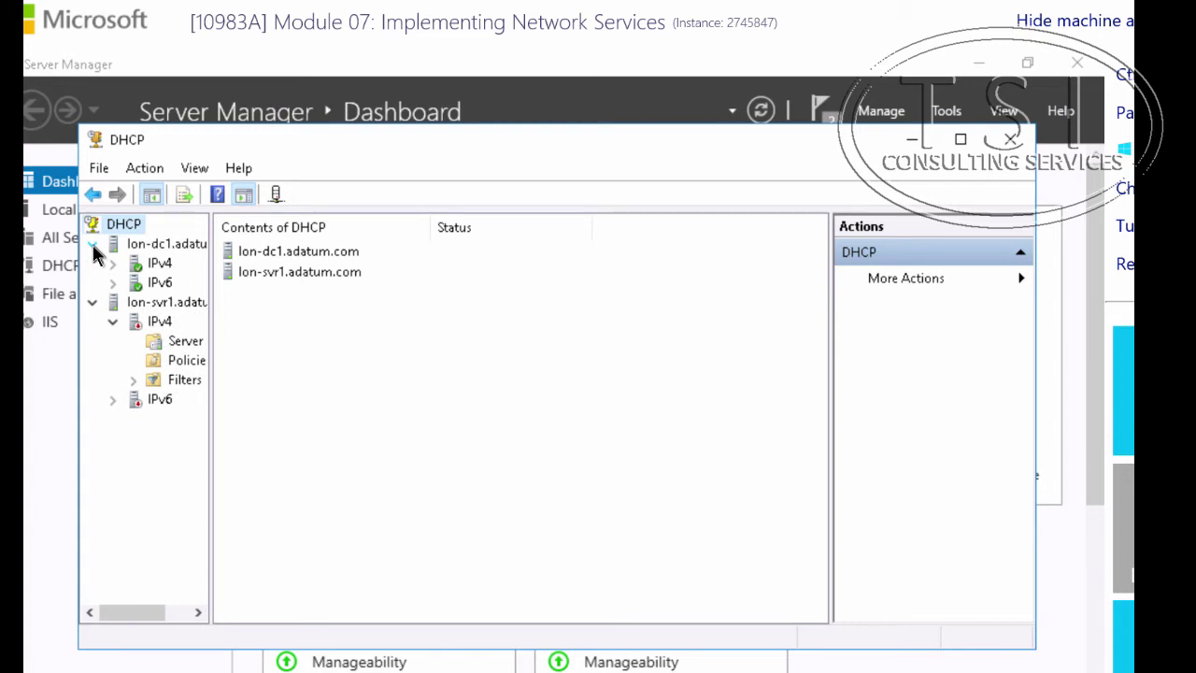
double_click(149, 264)
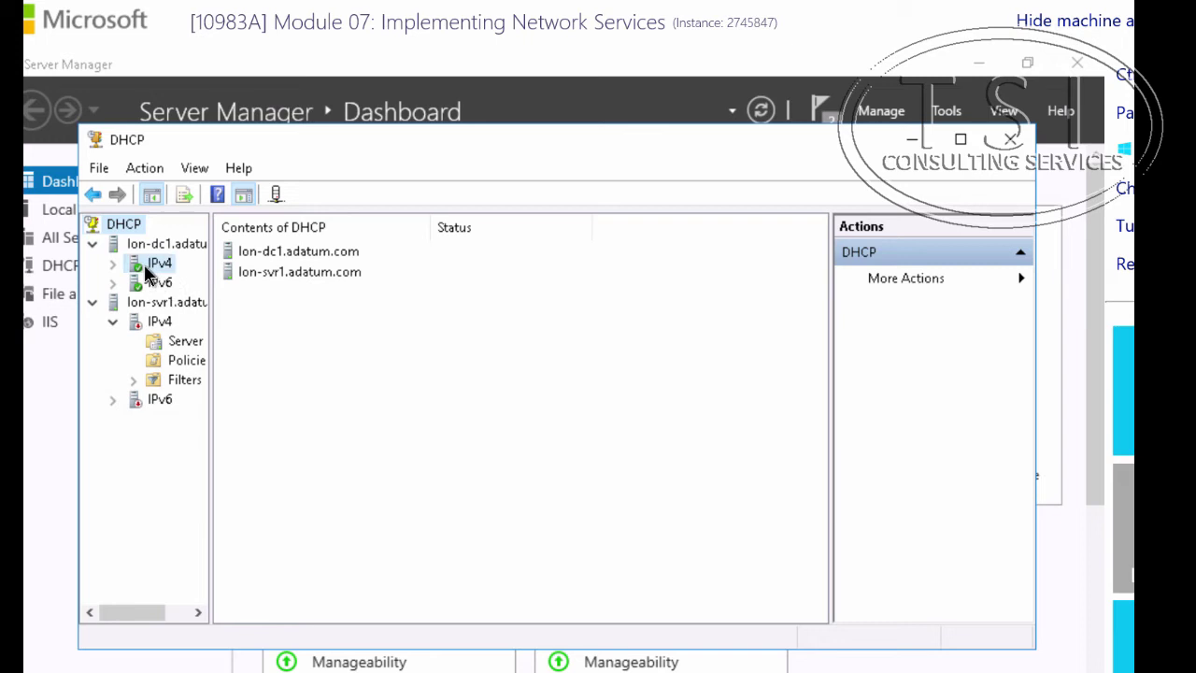
right_click(145, 271)
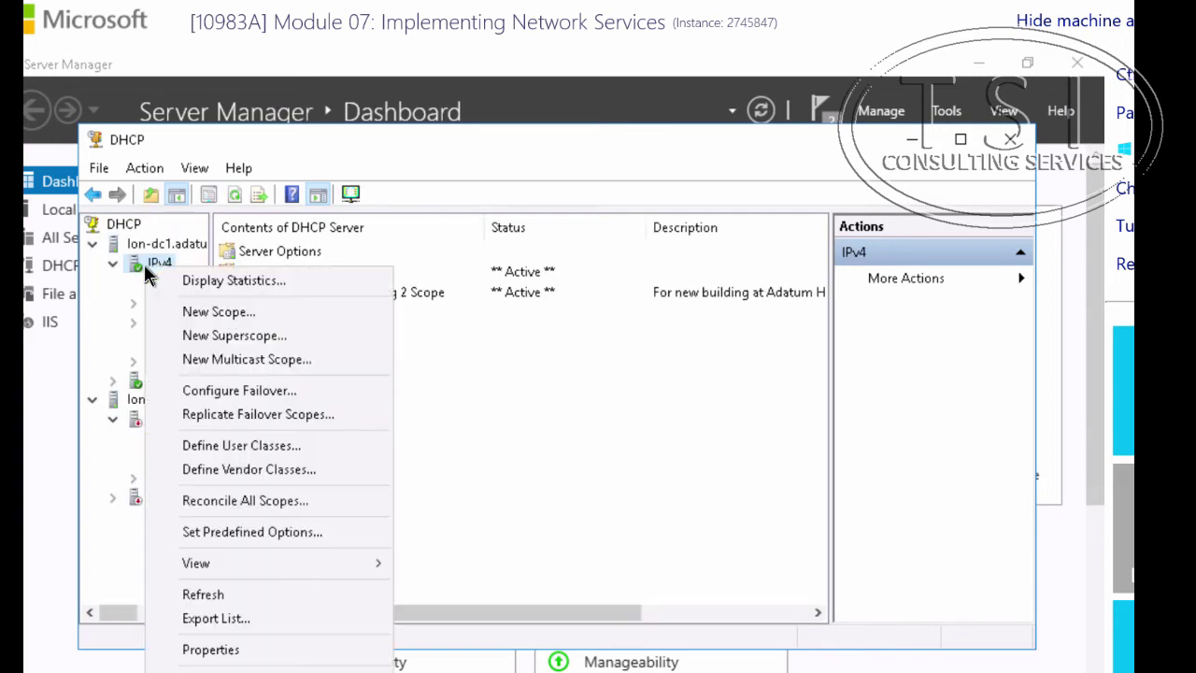
click(234, 392)
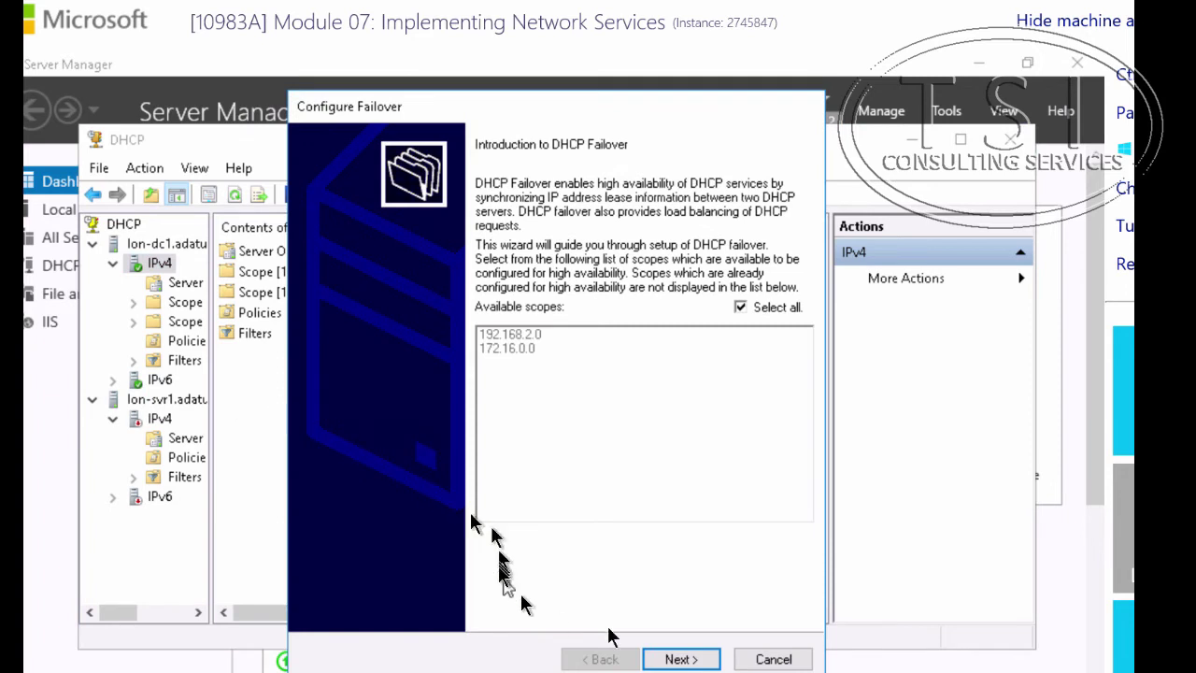
click(680, 659)
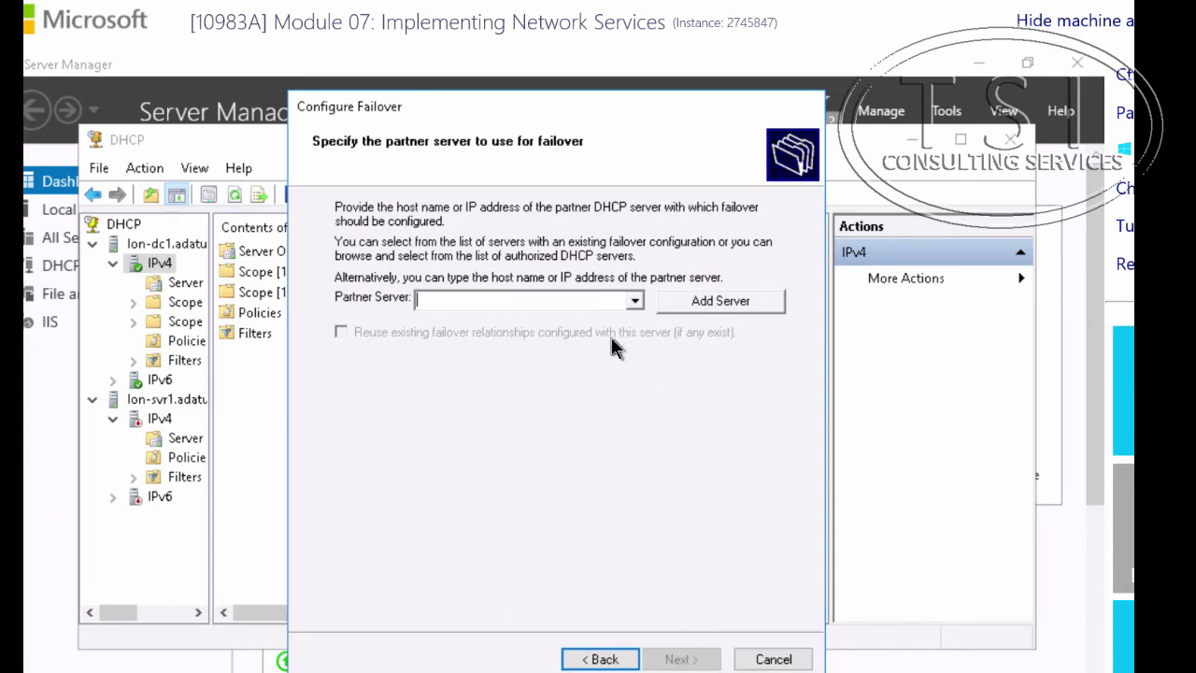
text(172)
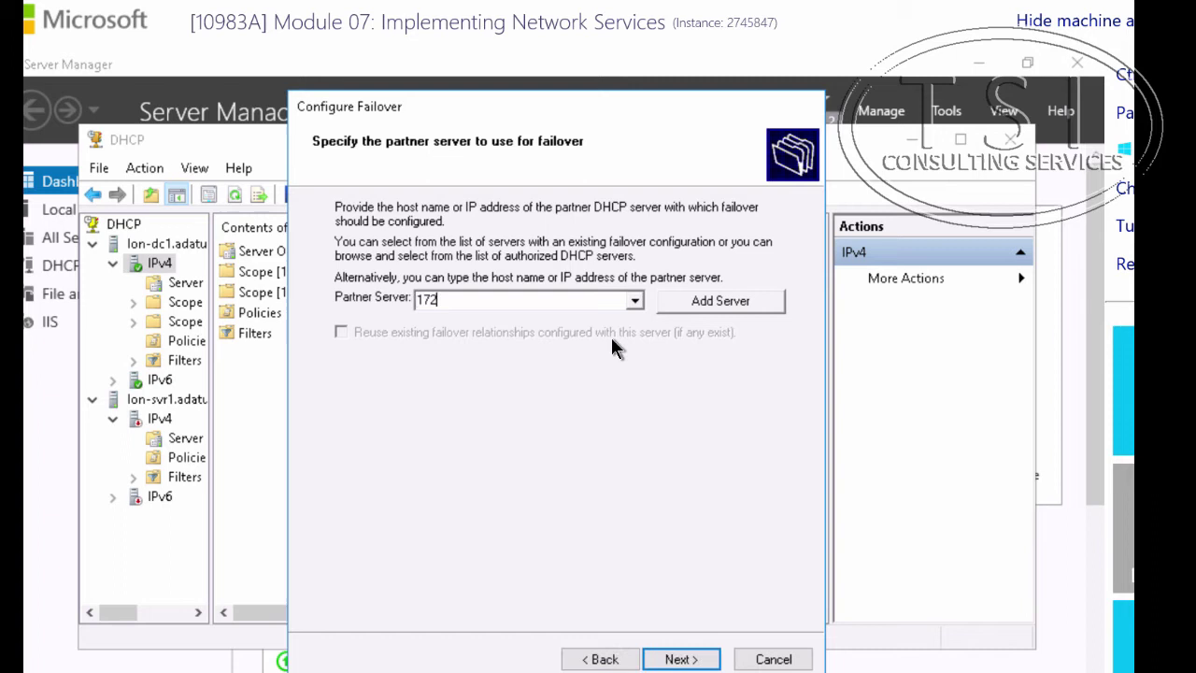
text(.16.0.11)
click(678, 658)
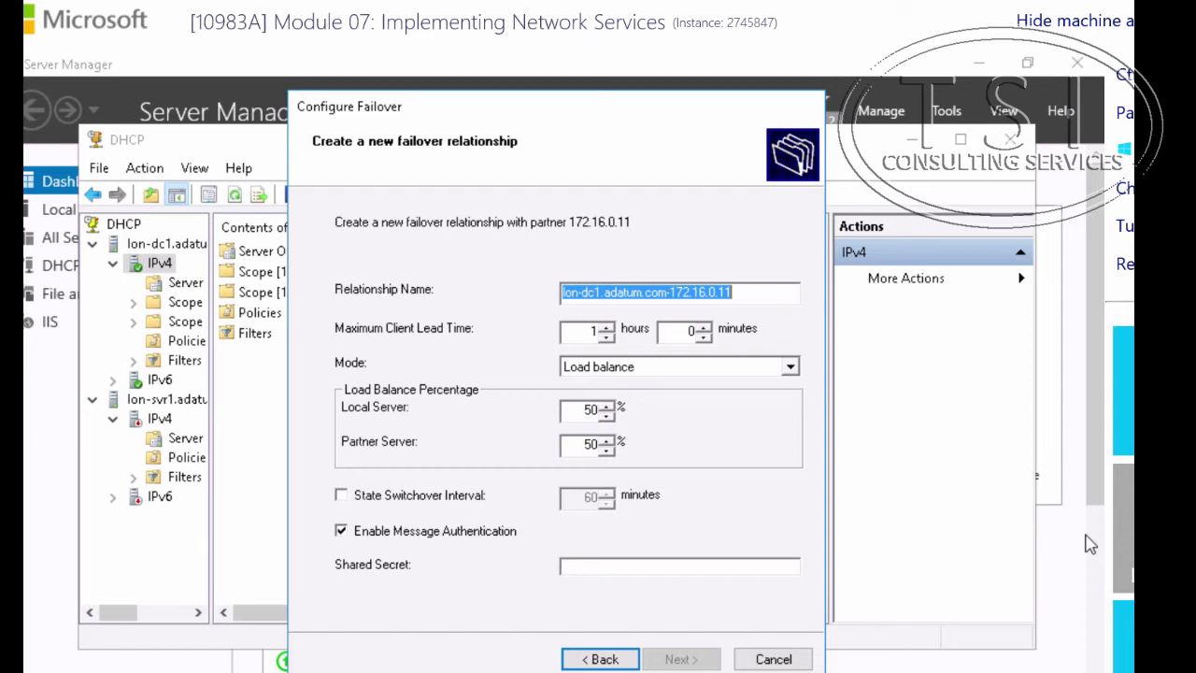
Step: Rename the failover relationship to 'Adatum'
click(619, 296)
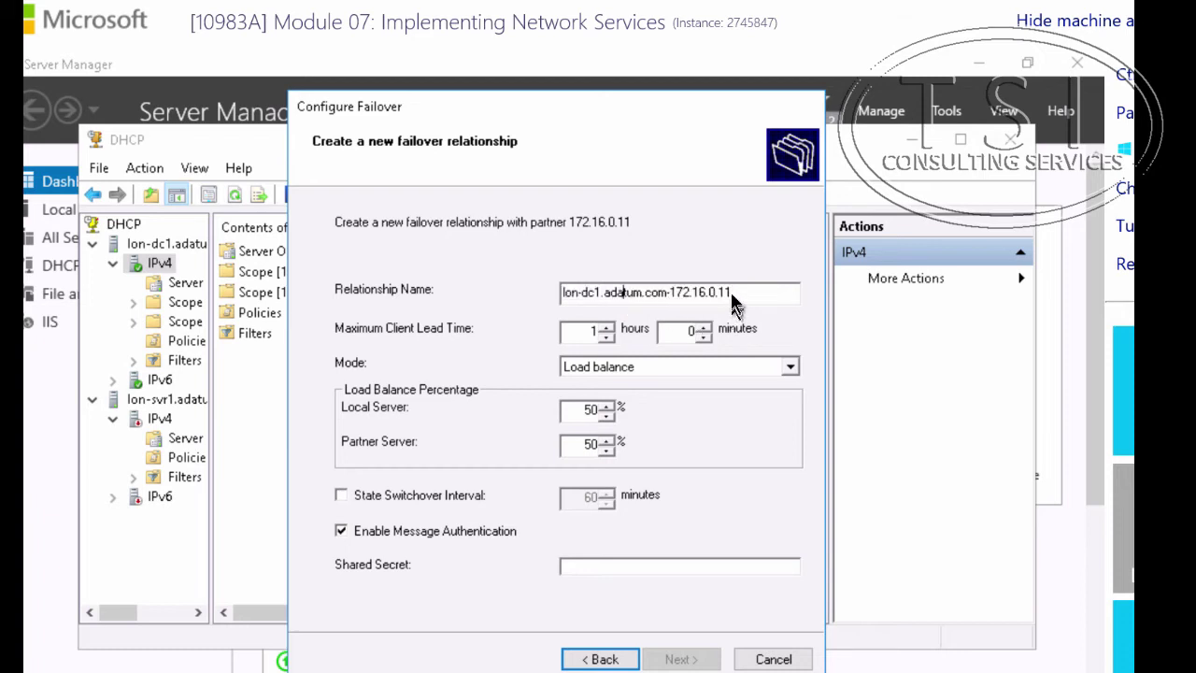
drag(732, 297, 517, 287)
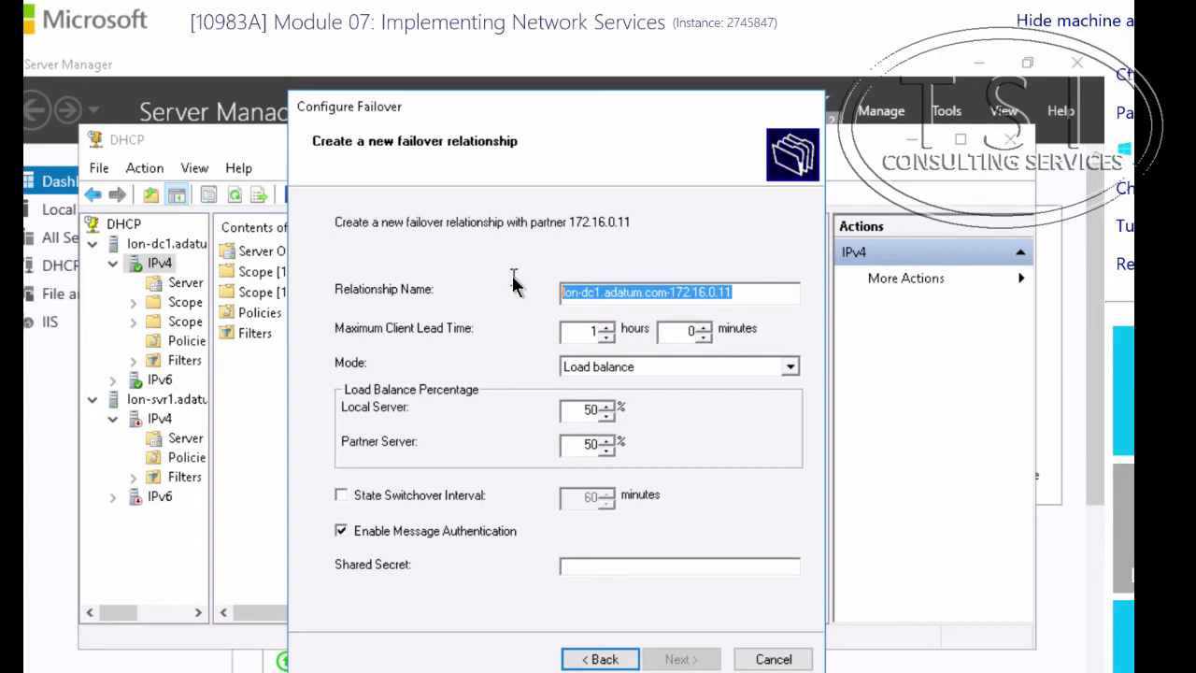
text(ada)
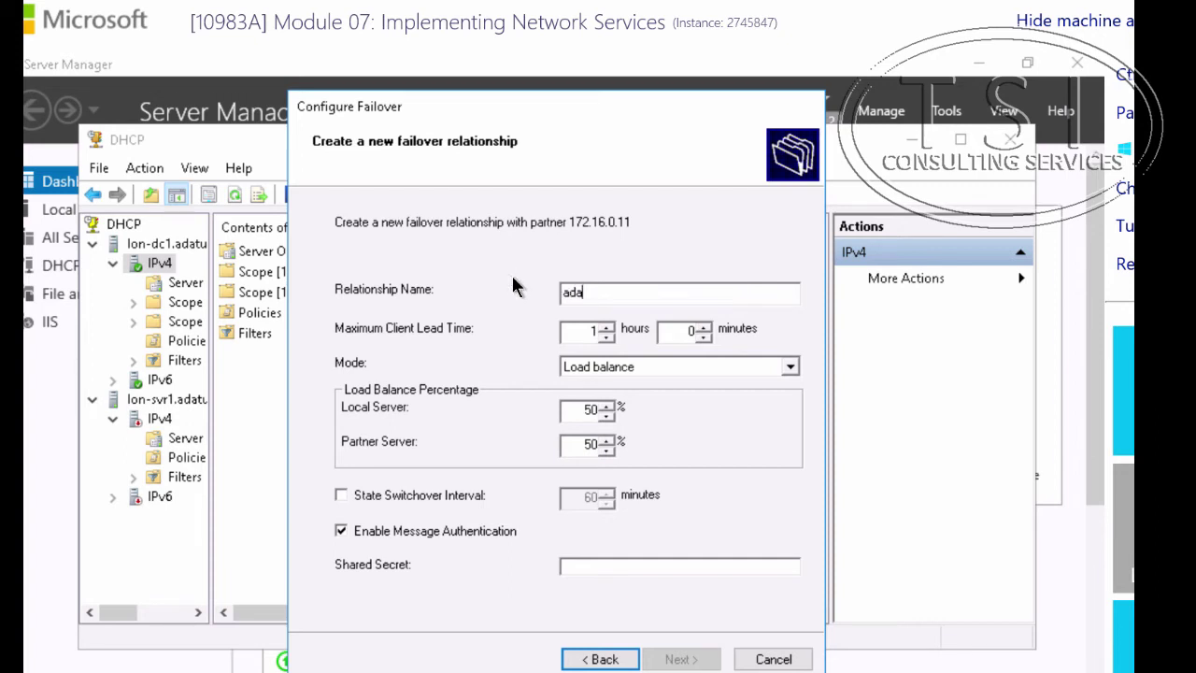
text(tum)
click(567, 292)
key(BackSpace)
text(A)
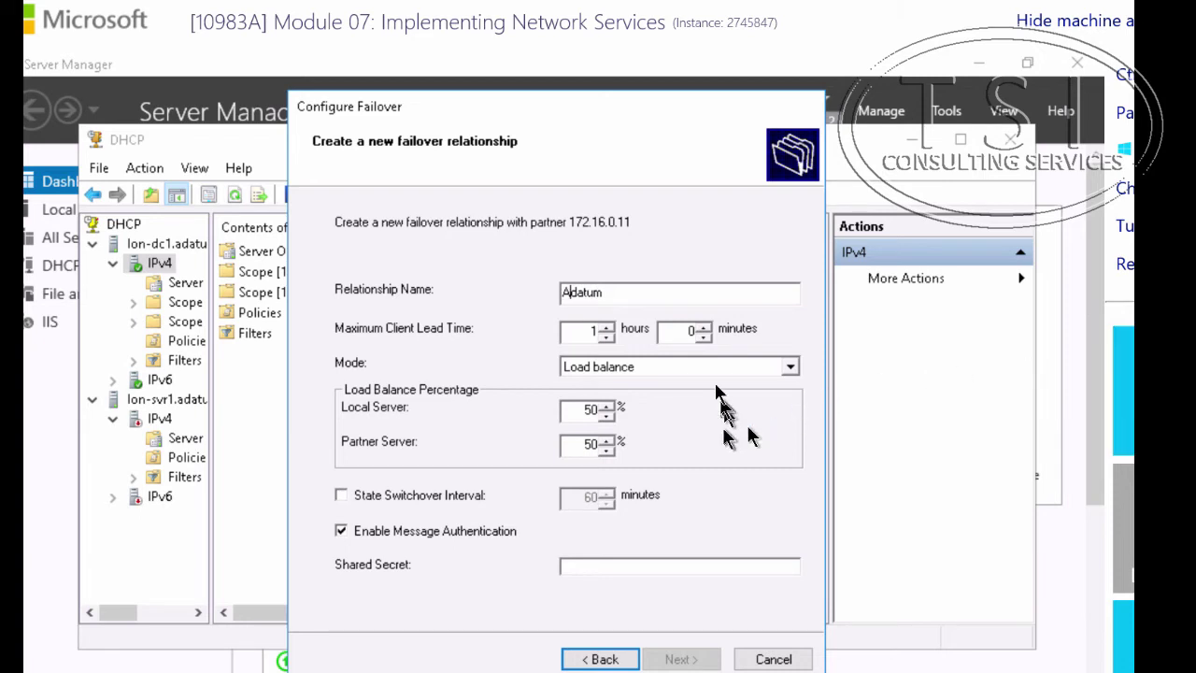
Step: Set a 0 h 15 min client lead time, enable state switchover, enter the shared secret, and continue
double_click(582, 334)
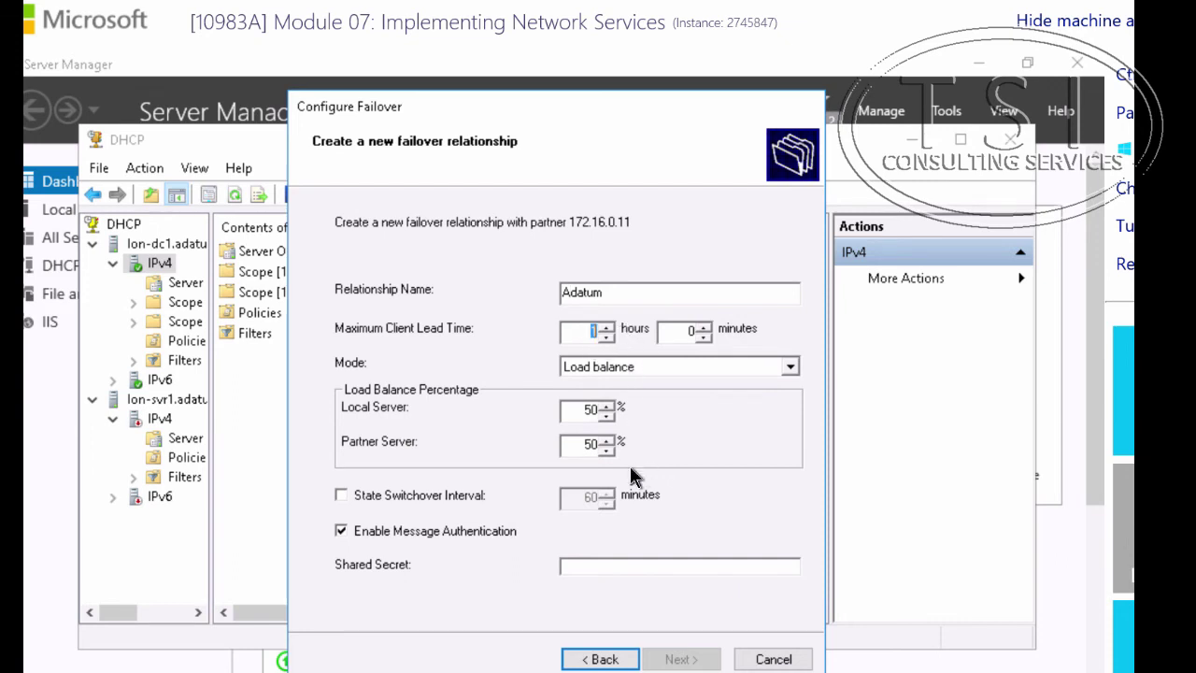
text(0)
key(Tab)
text(15)
click(340, 496)
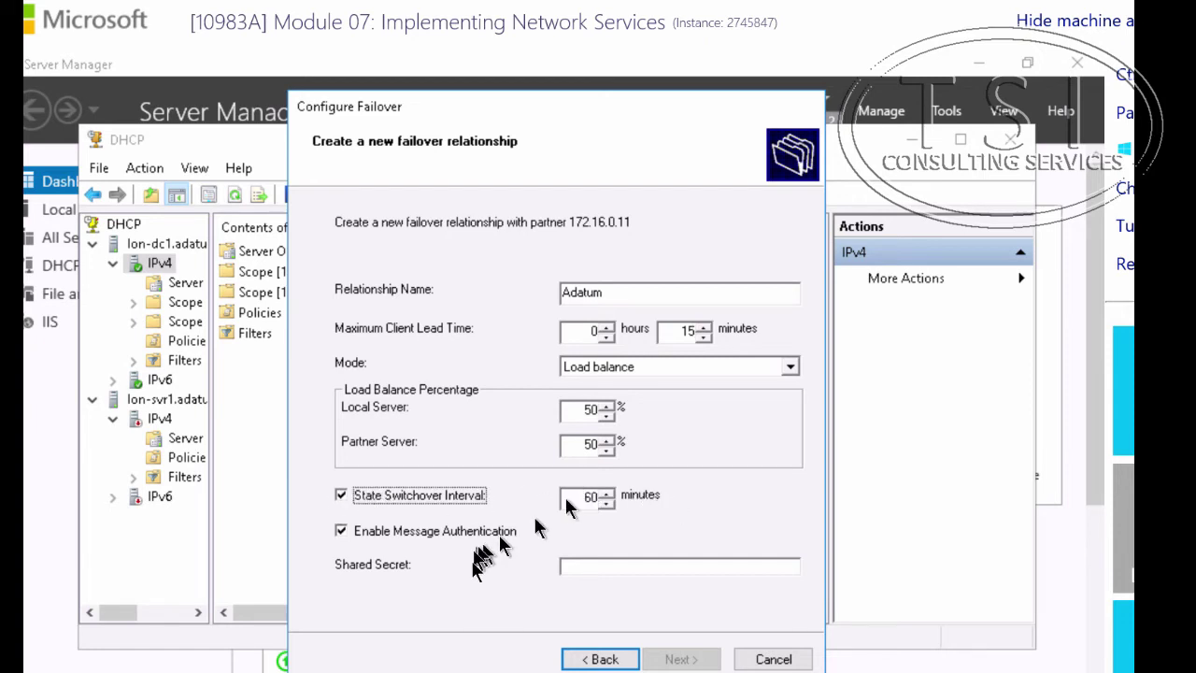
click(615, 564)
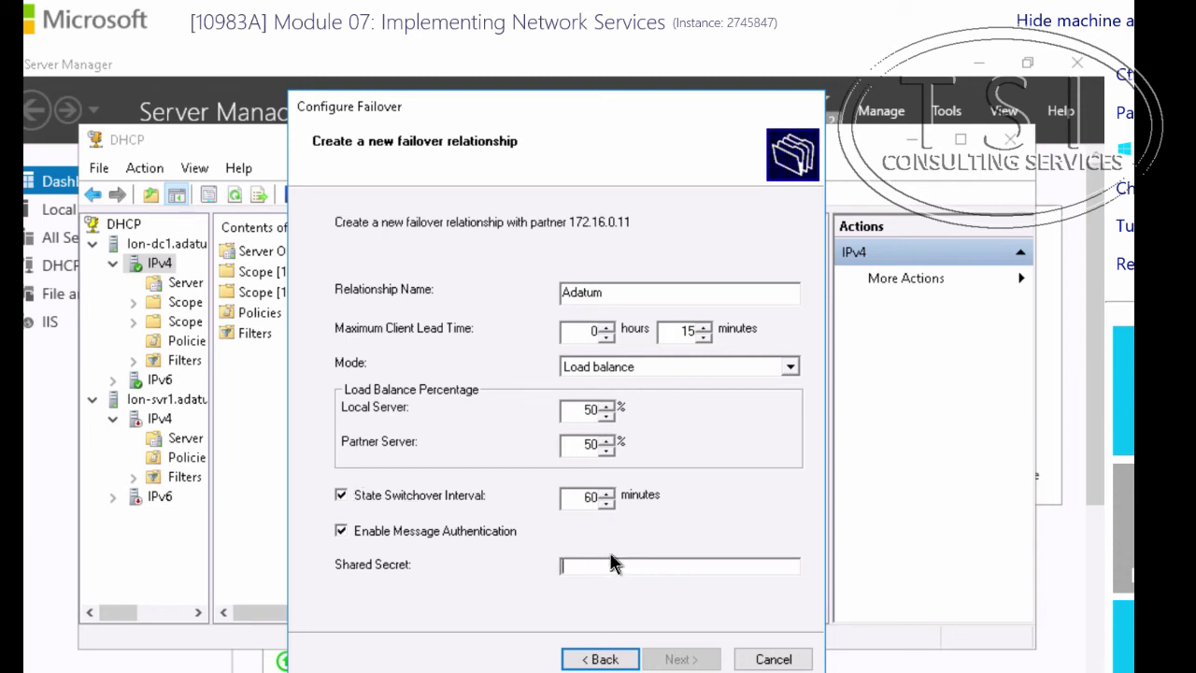
text(P)
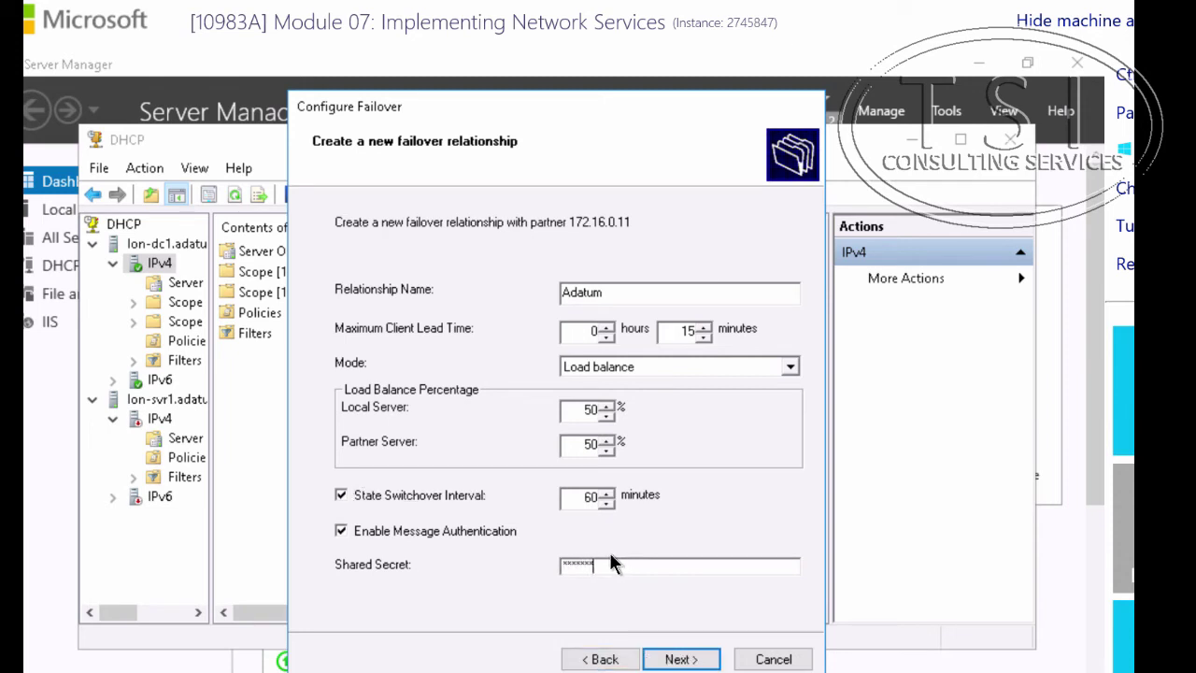
click(680, 660)
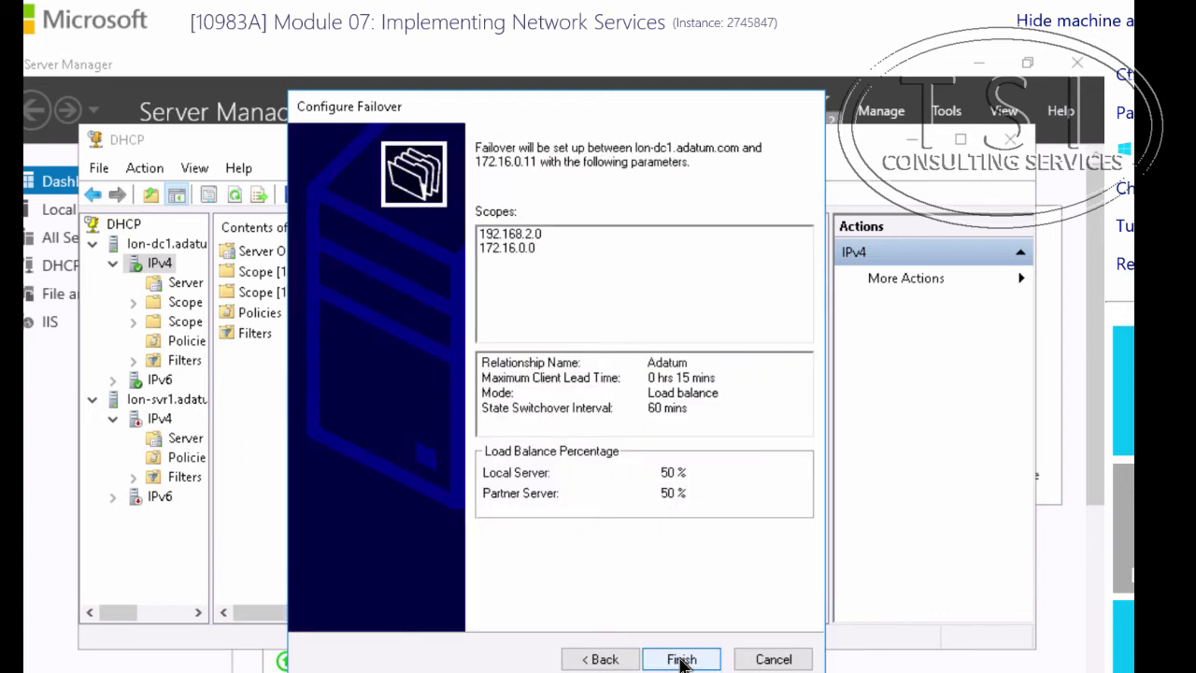
Step: Finish the Adatum failover wizard, close the successful progress report, and select lon-svr1's IPv4 node
click(681, 660)
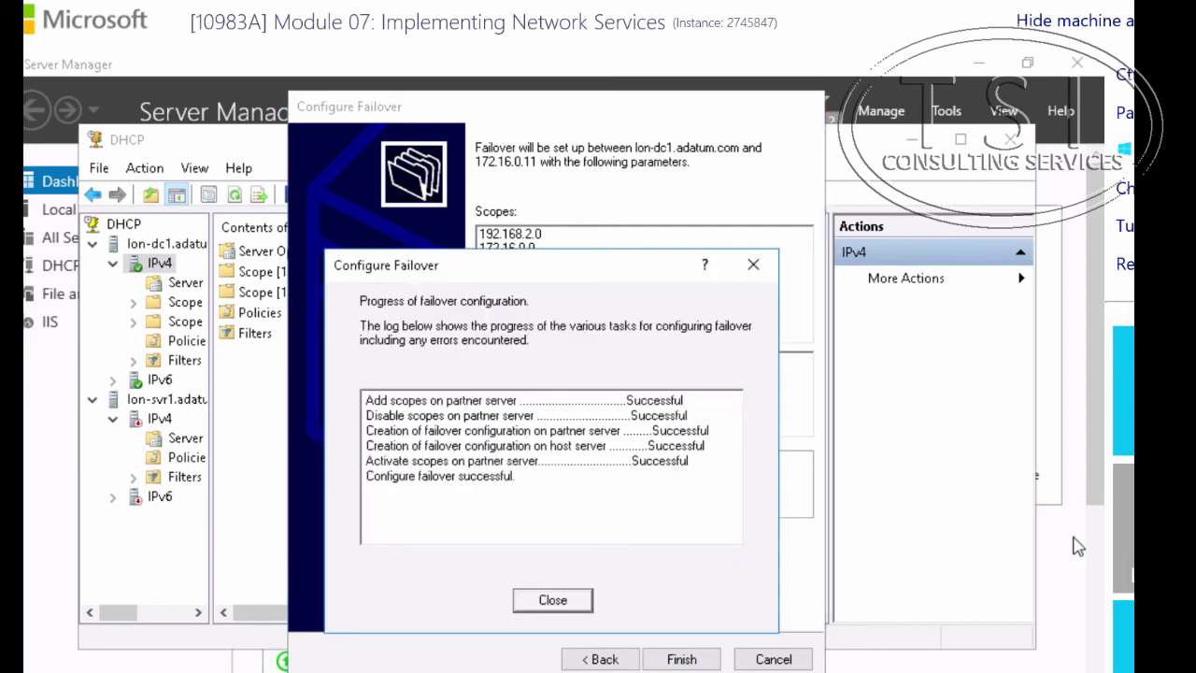
click(555, 599)
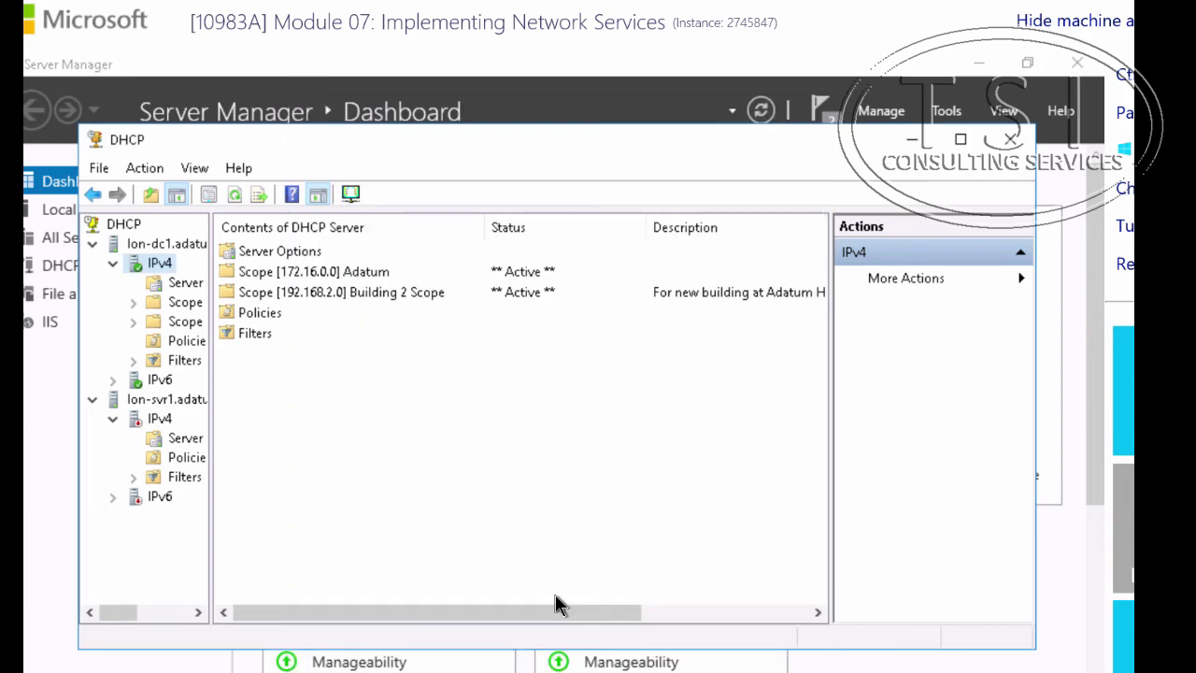
click(151, 420)
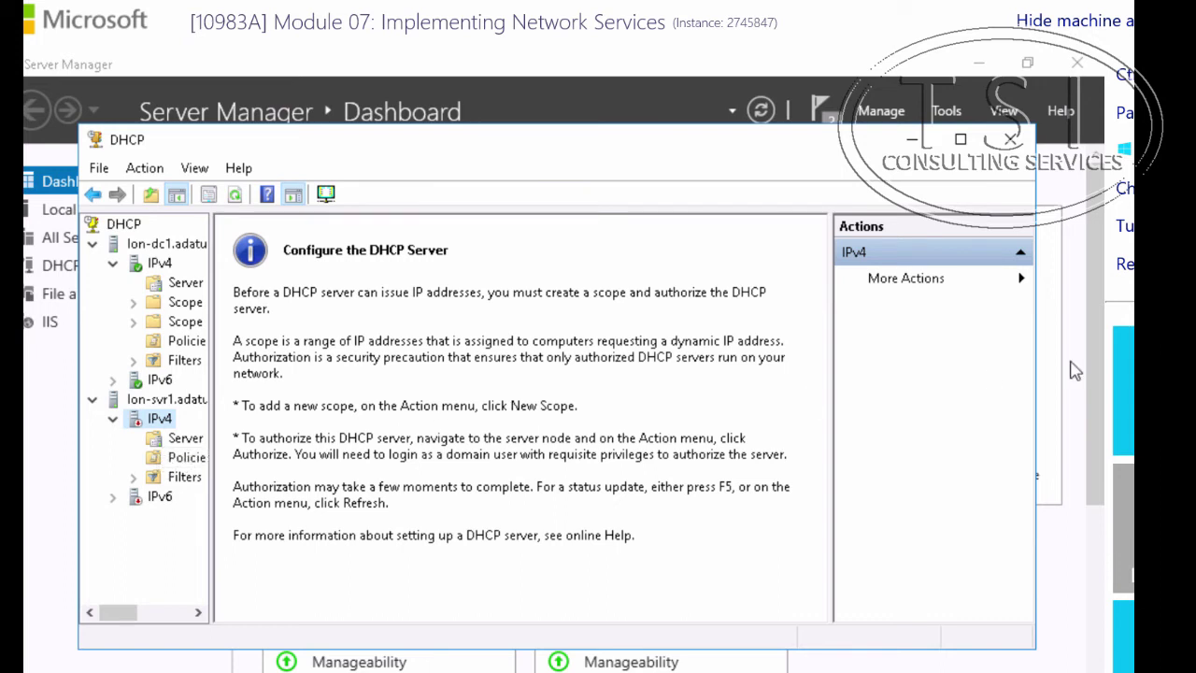
Step: Authorize lon-svr1.adatum.com and acknowledge that it is already present in the directory service
key(Down)
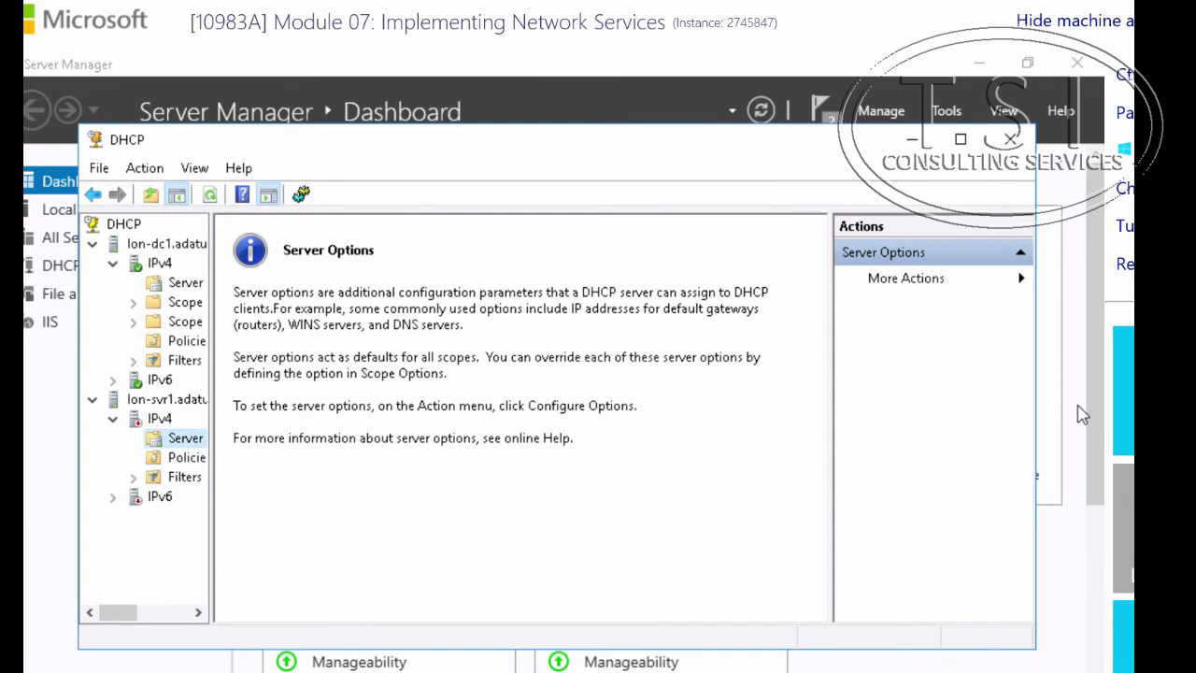
click(134, 422)
right_click(133, 422)
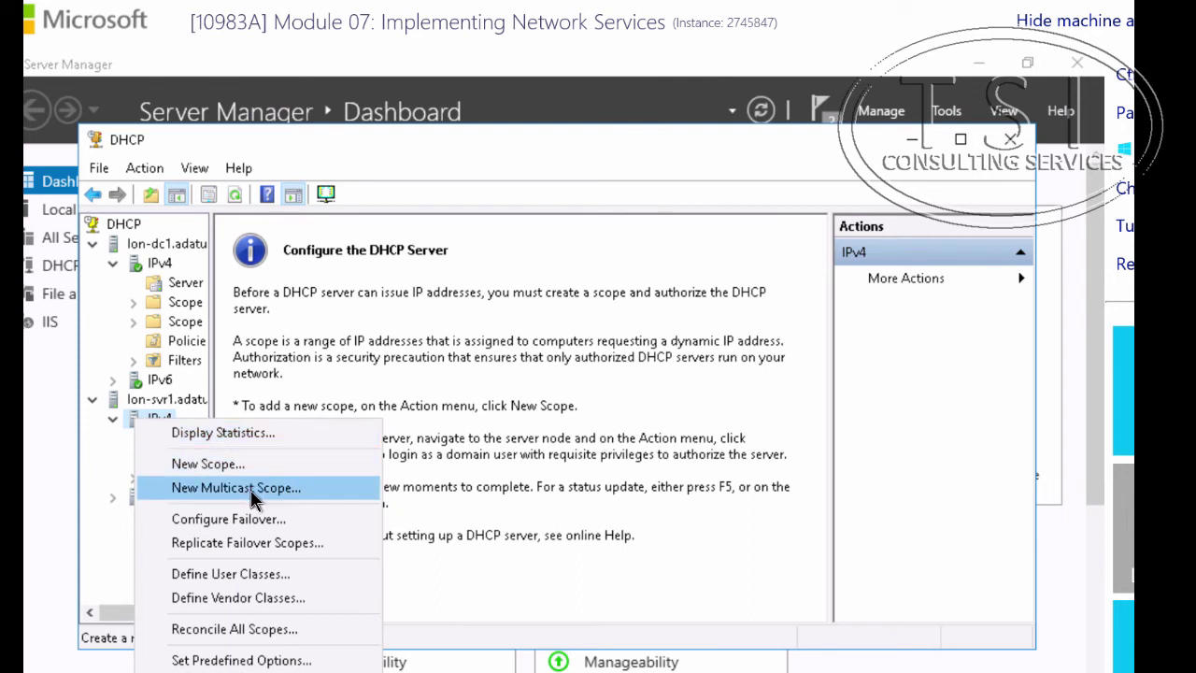
click(140, 420)
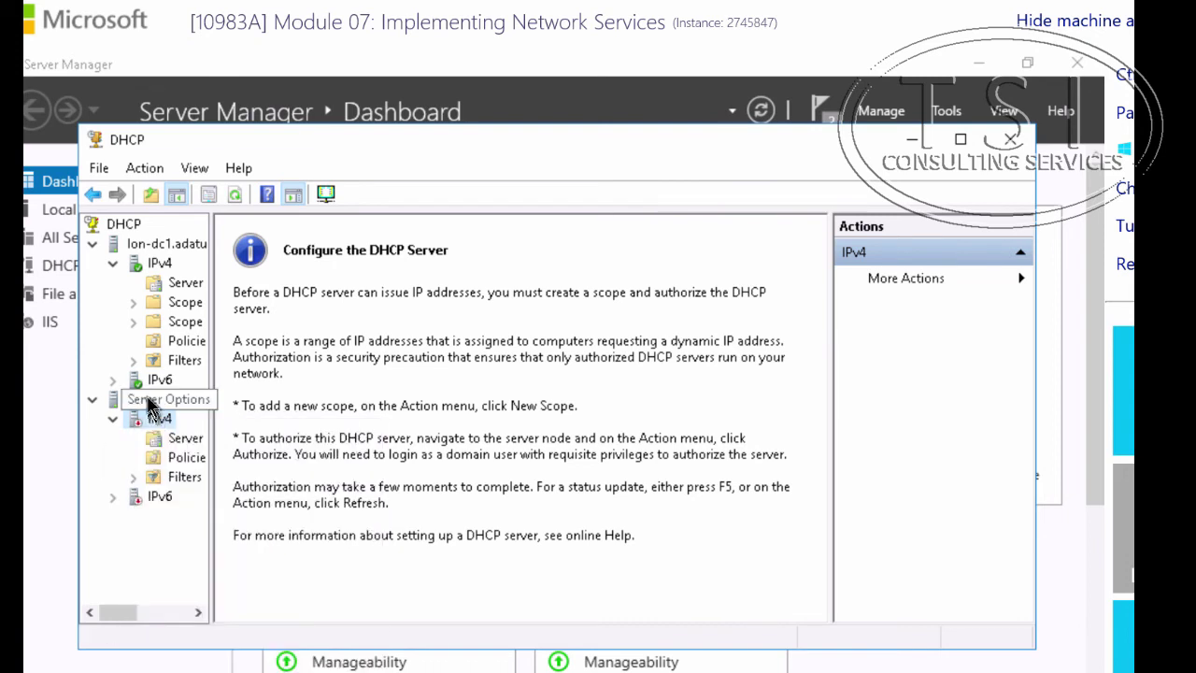
click(148, 402)
right_click(149, 402)
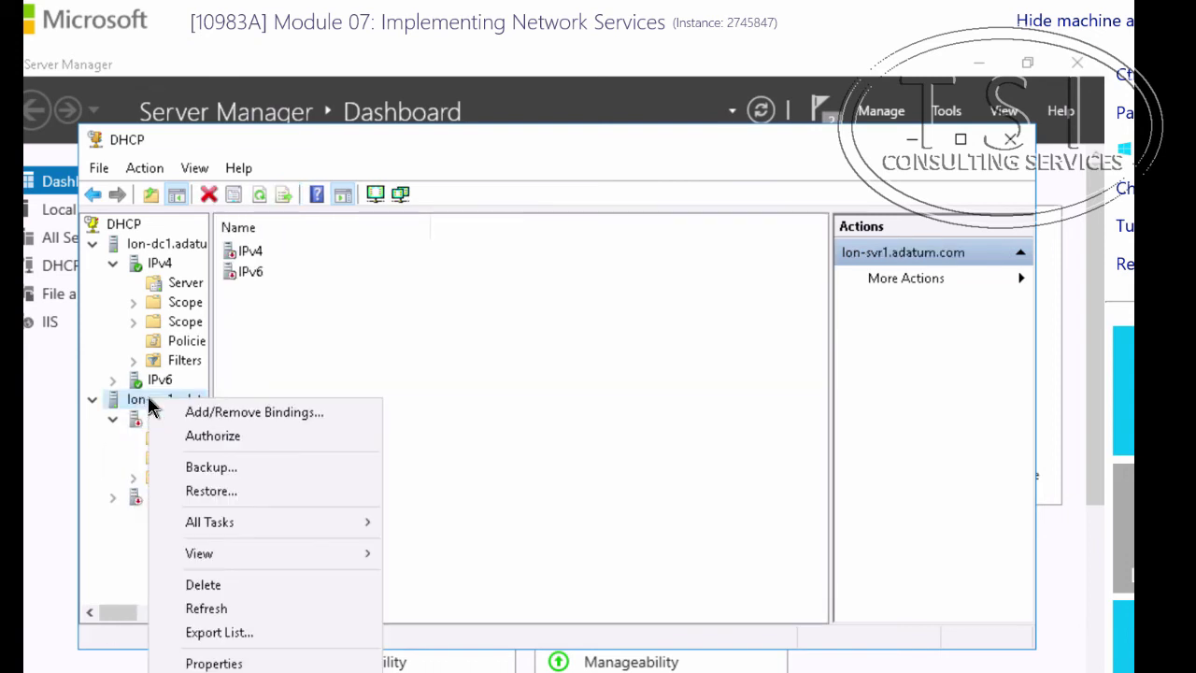
click(213, 441)
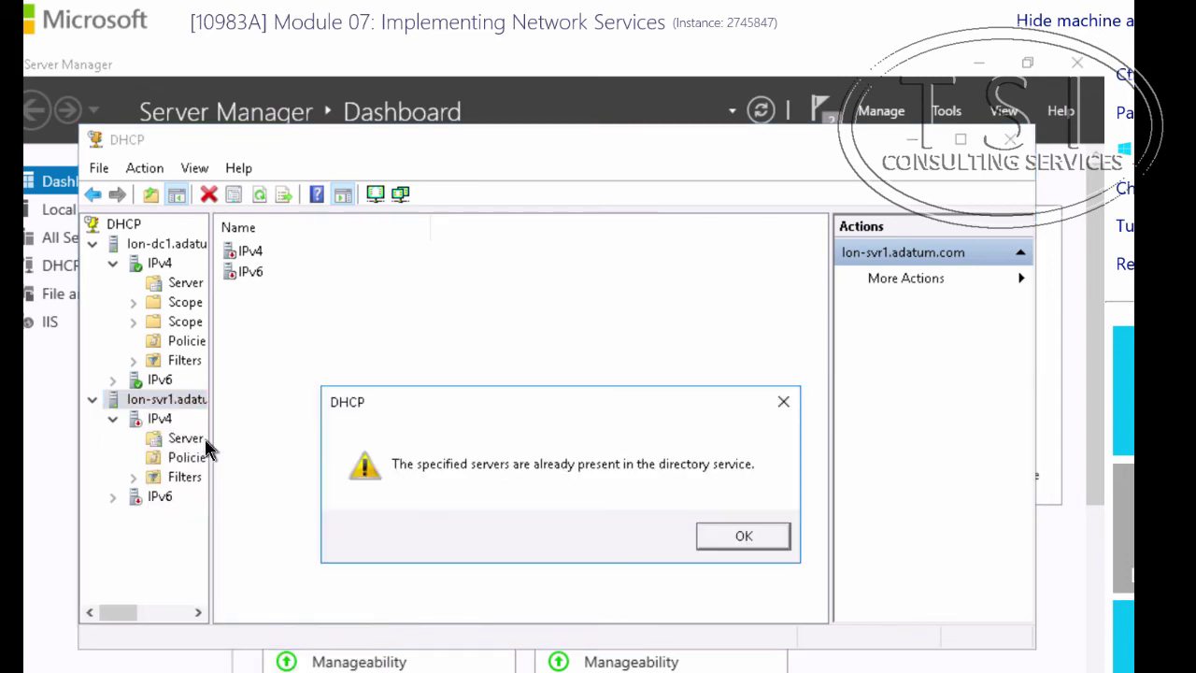
click(747, 535)
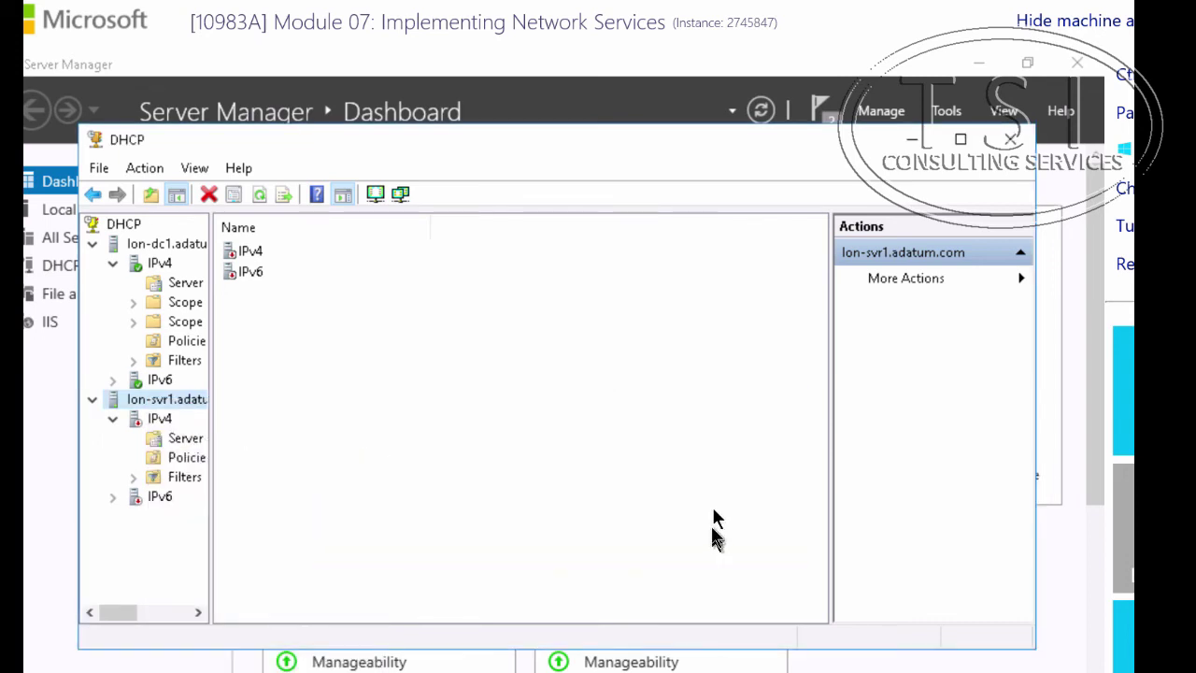
Step: Refresh the console and expand lon-svr1's IPv4 to show its replicated 172.16.0.0 Adatum scope
click(263, 199)
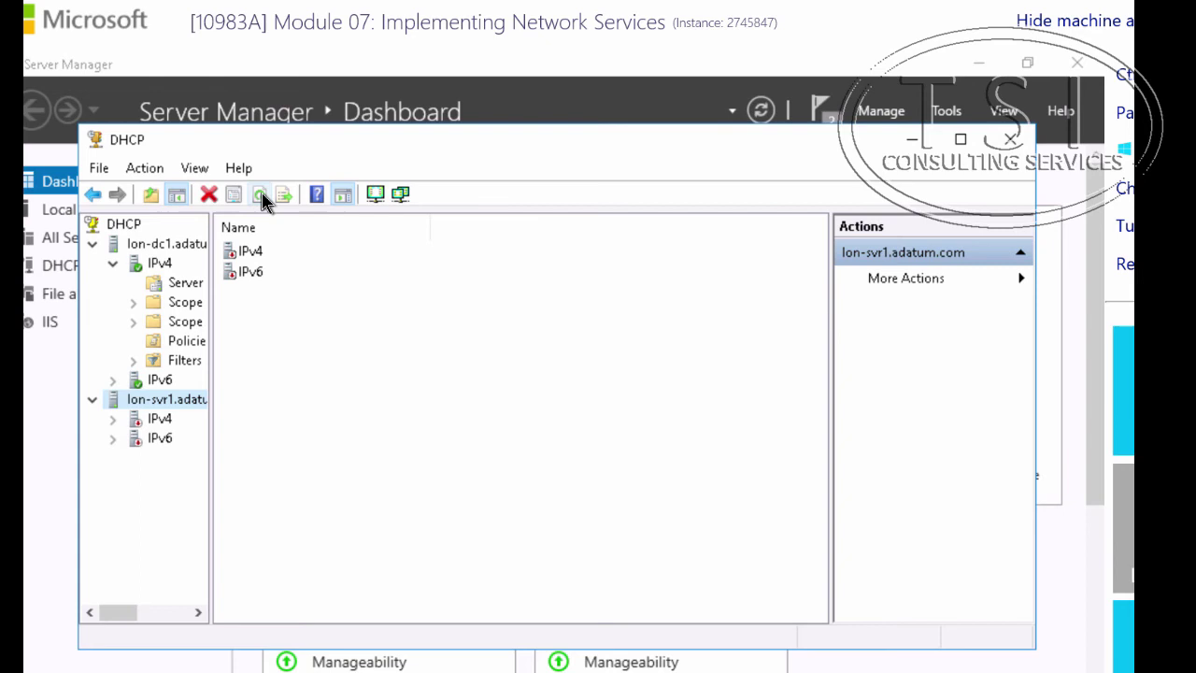
click(114, 420)
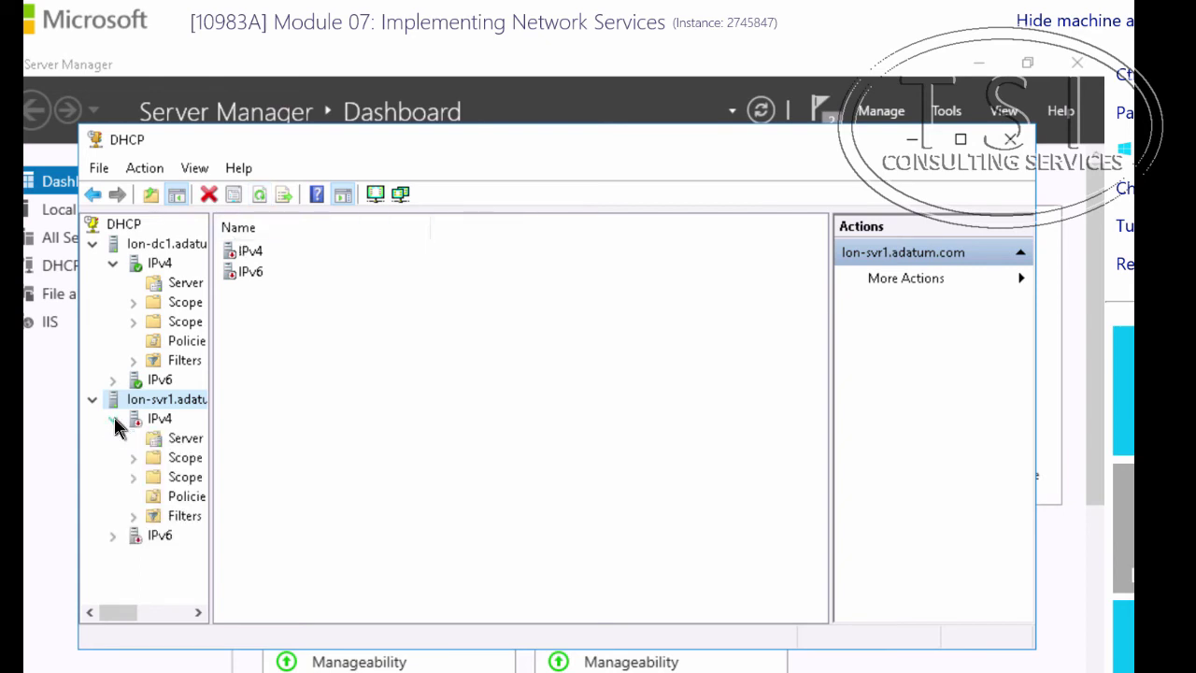
double_click(170, 455)
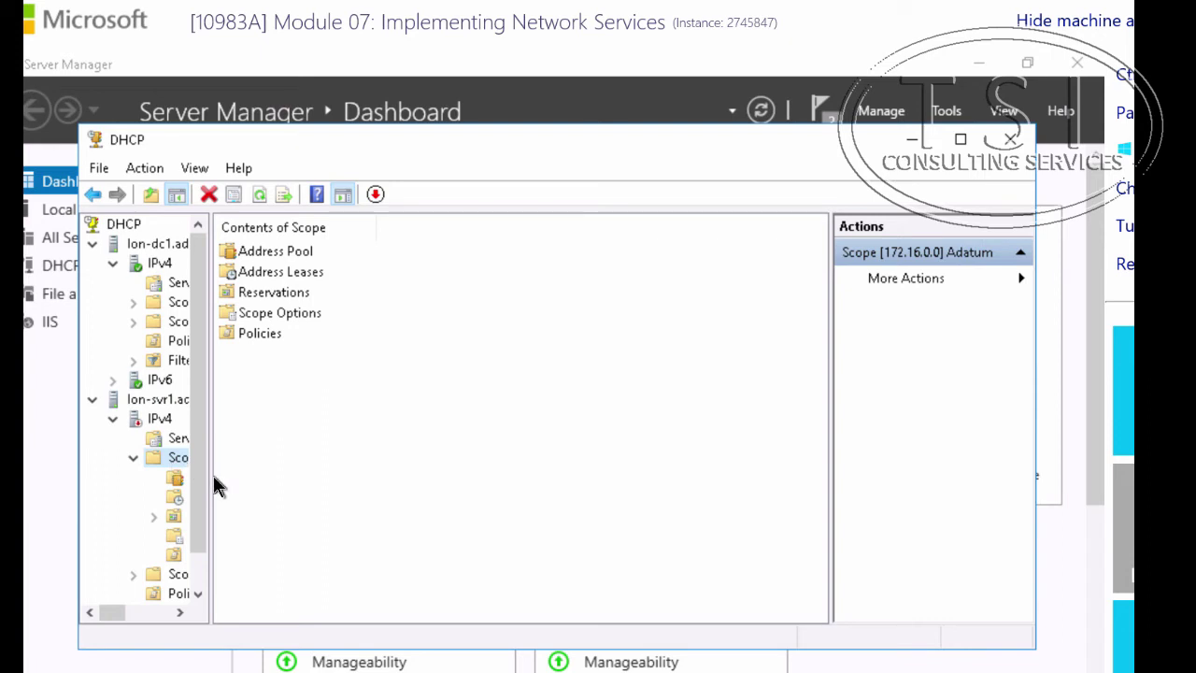
drag(213, 475, 320, 474)
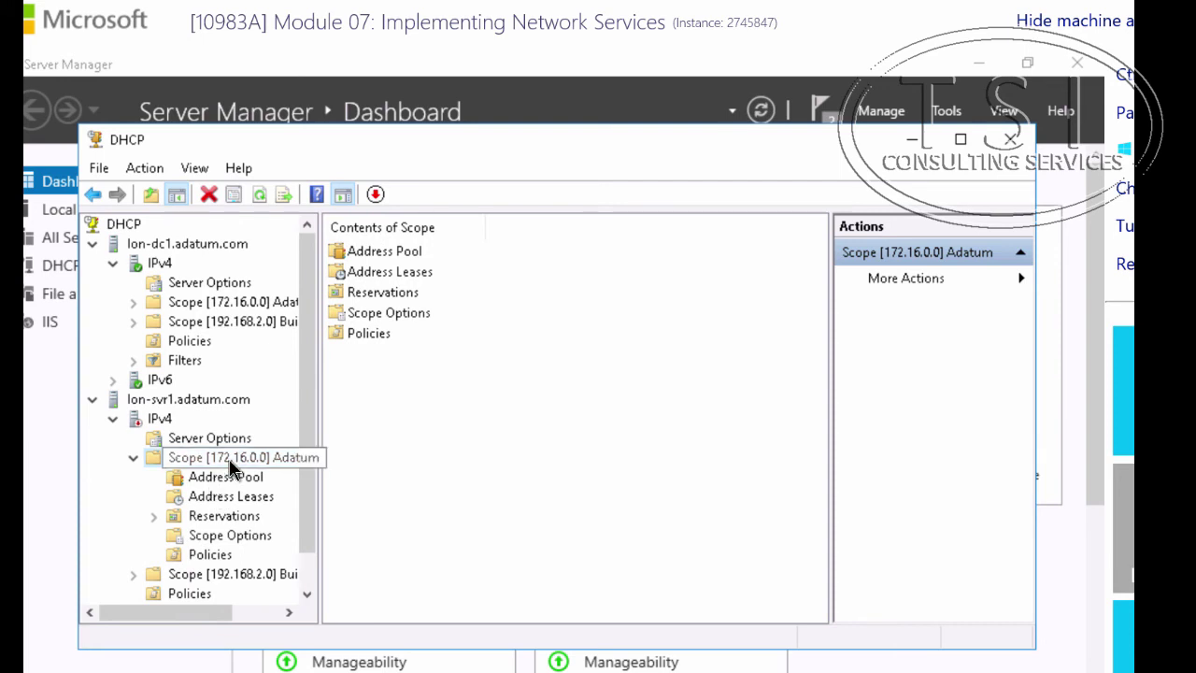
Step: Compare the Adatum scope's address pool (172.16.0.160–172.16.0.190) and scope options on lon-dc1 and lon-svr1
double_click(249, 299)
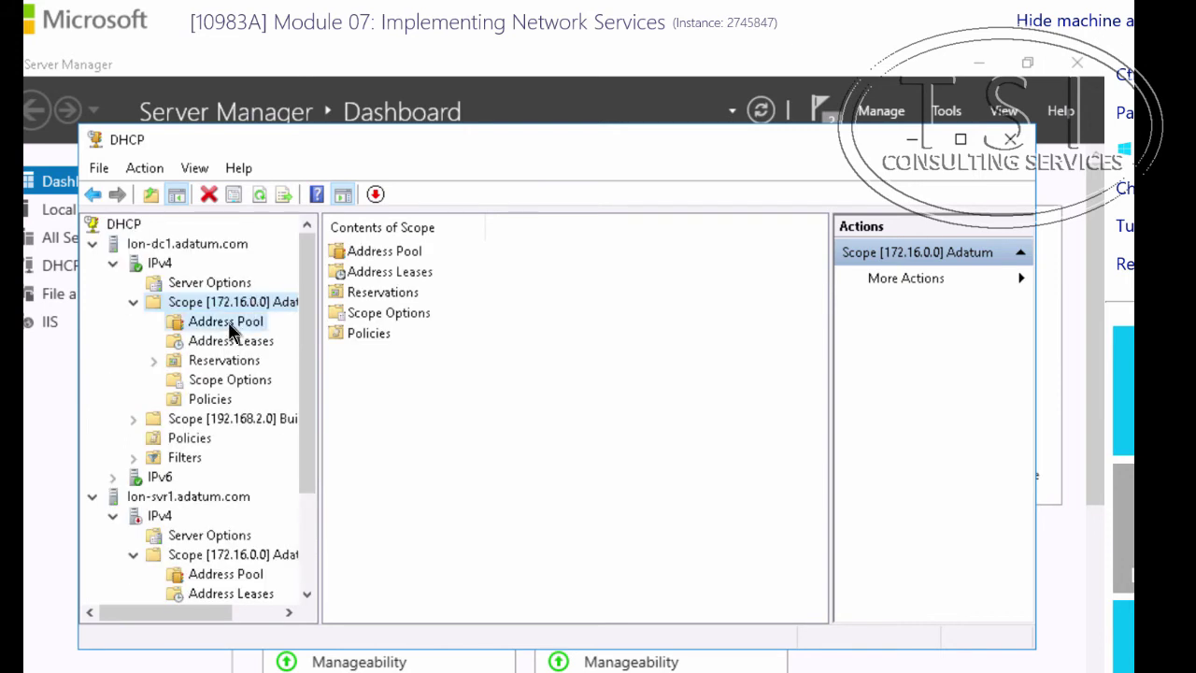
click(229, 322)
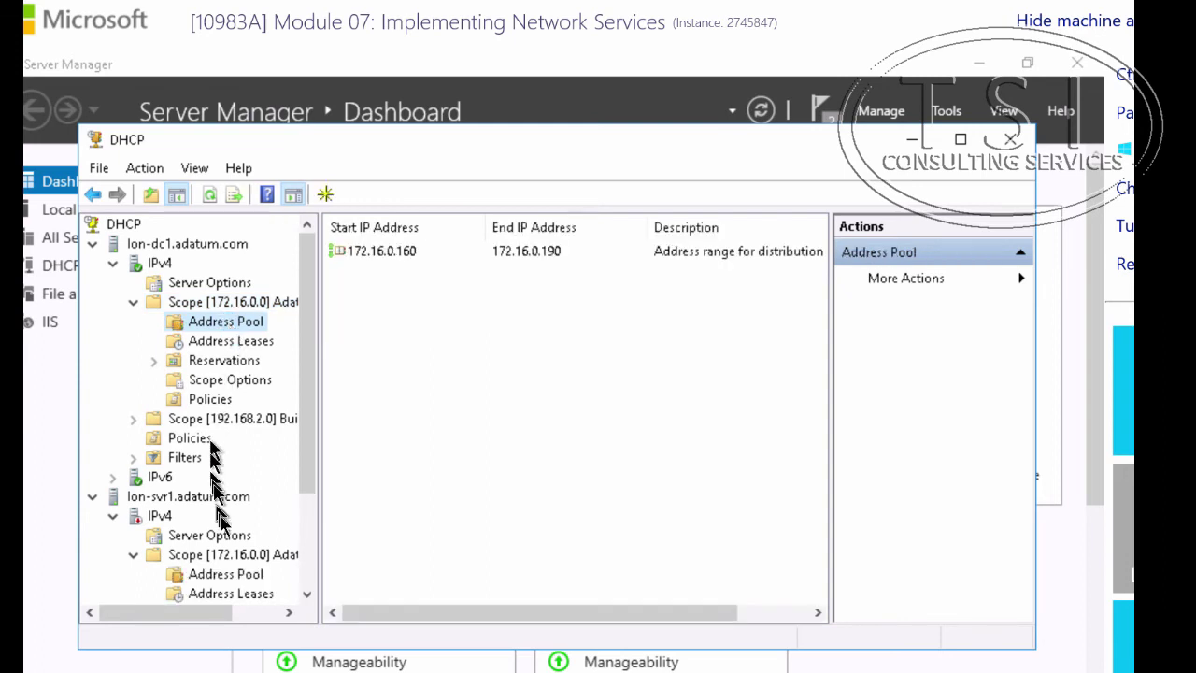
click(235, 558)
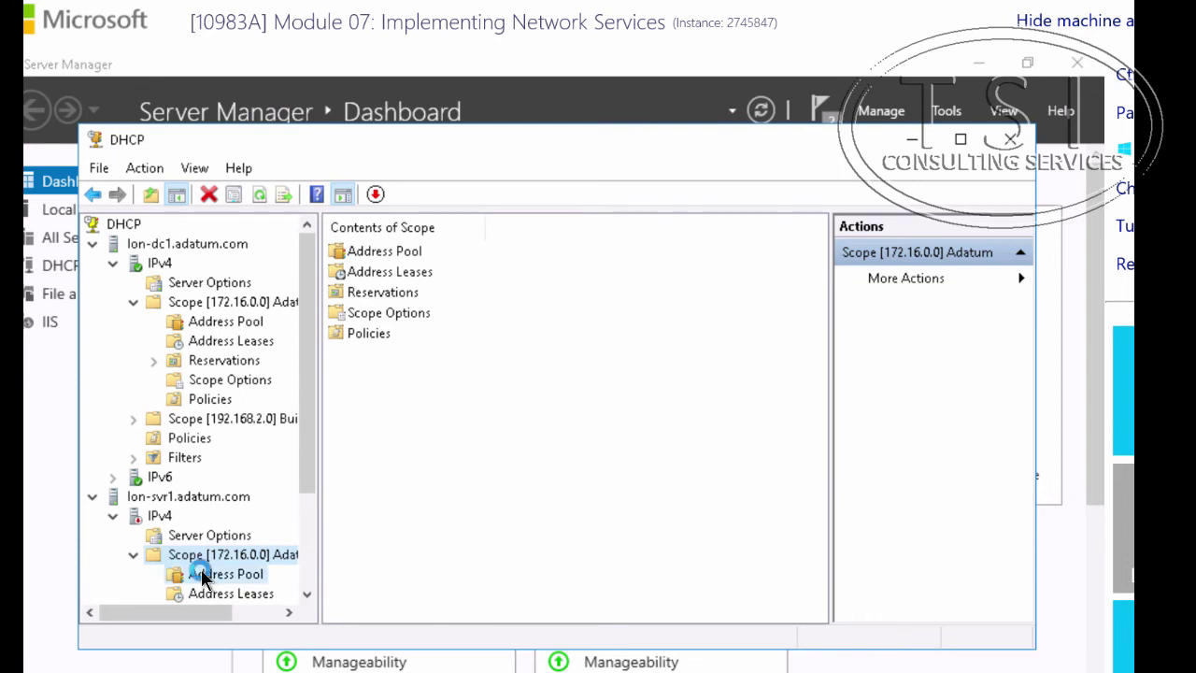
click(203, 577)
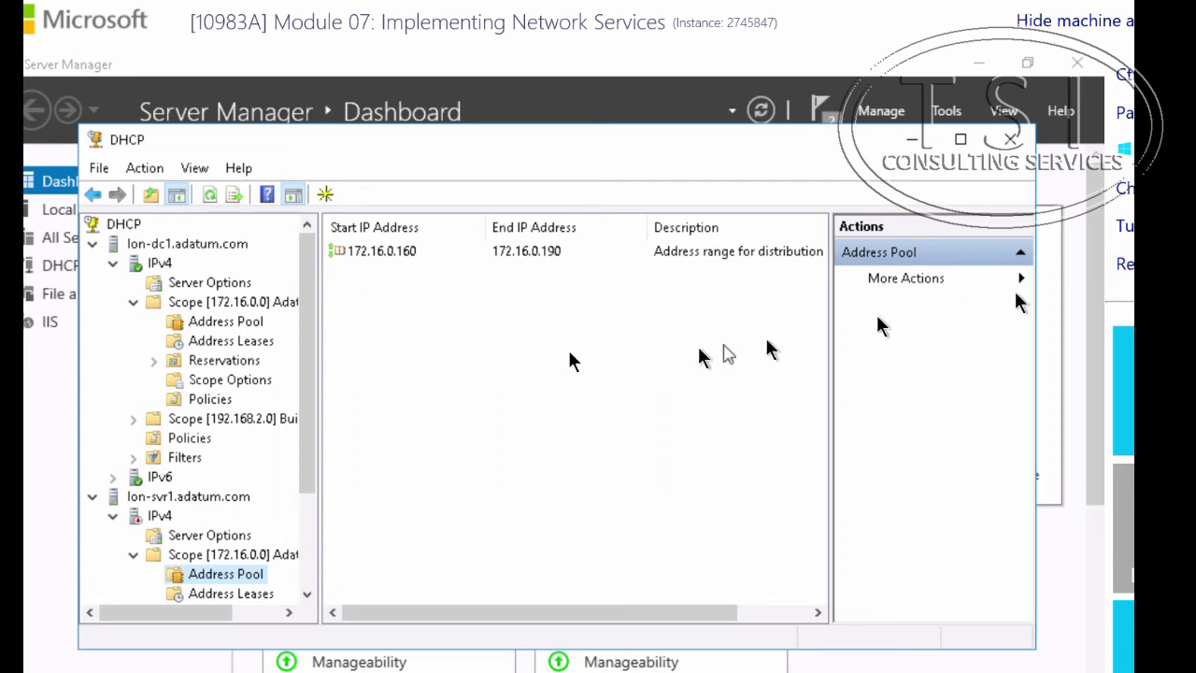
scroll(299, 476, down, 2)
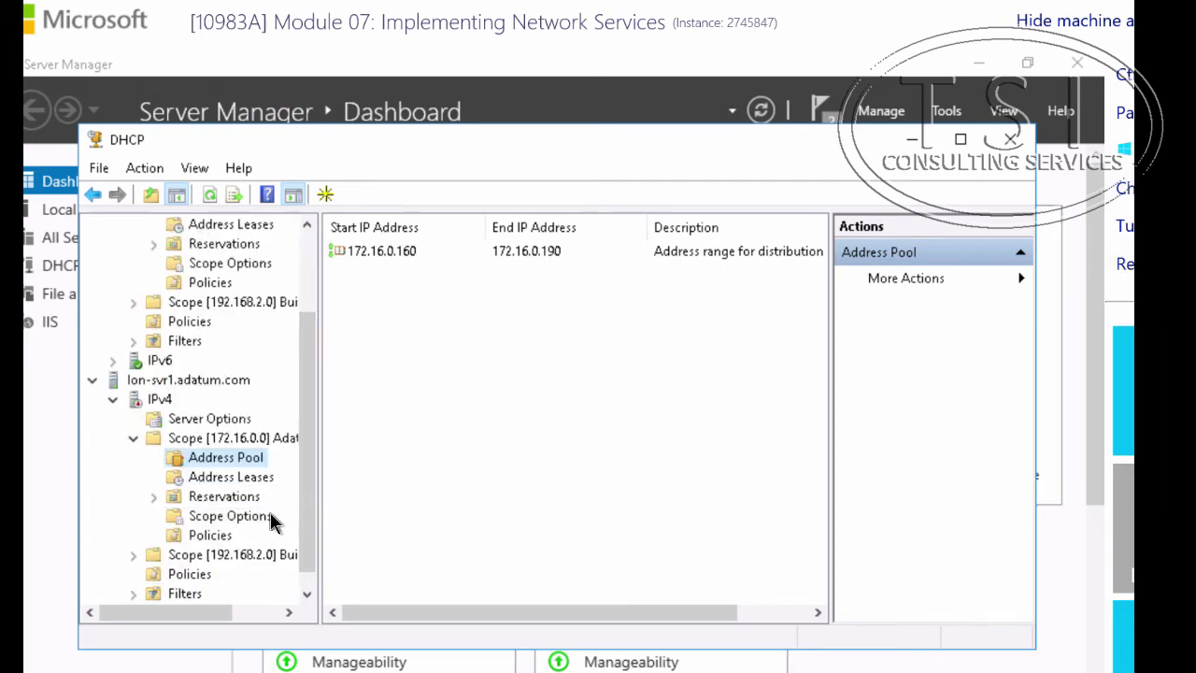
click(272, 520)
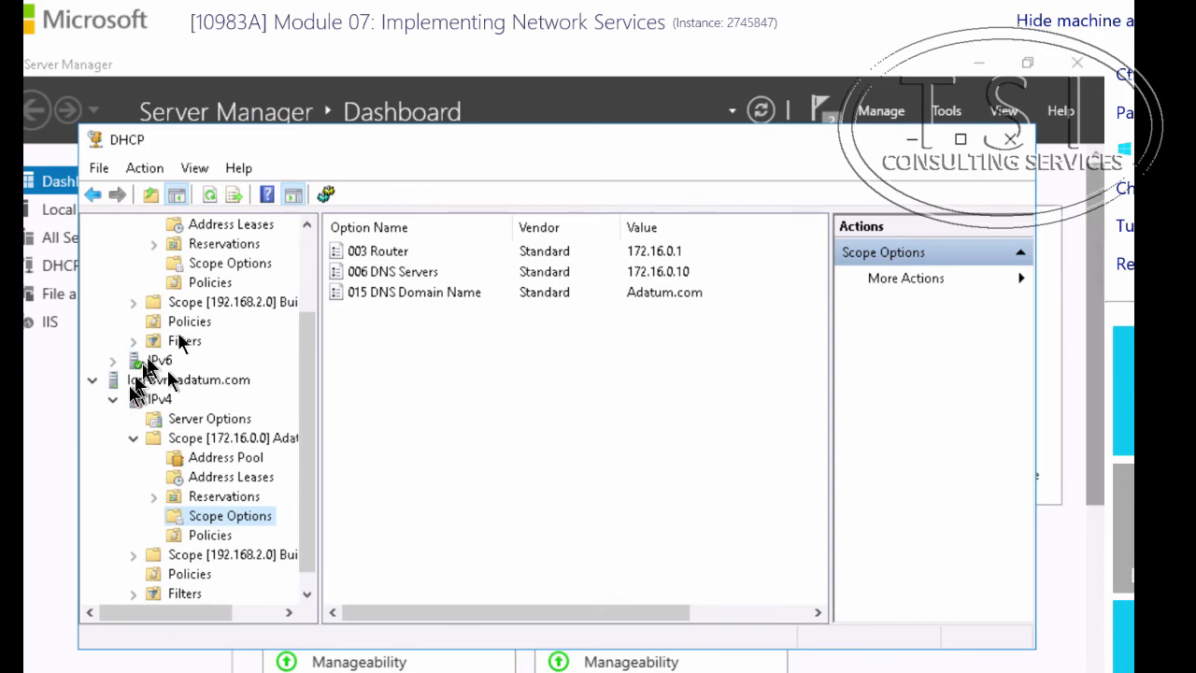
click(225, 267)
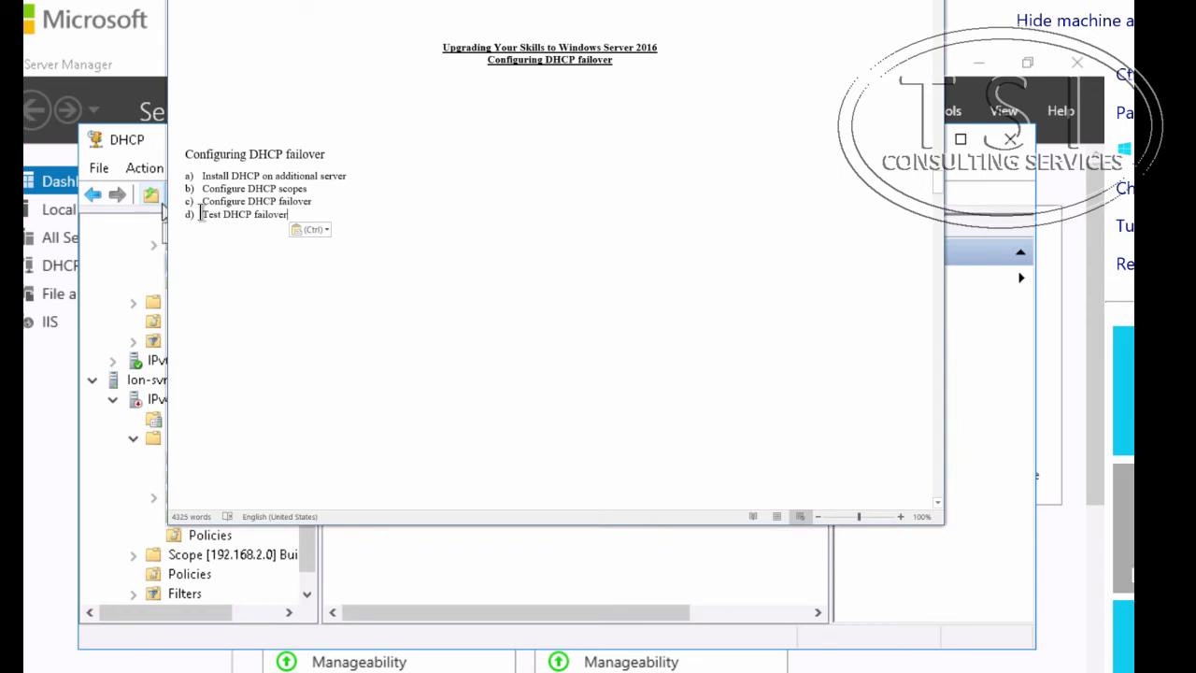
Step: Set LON-CL1's Ethernet adapter IPv4 to obtain both IP and DNS server addresses automatically
drag(202, 214, 294, 213)
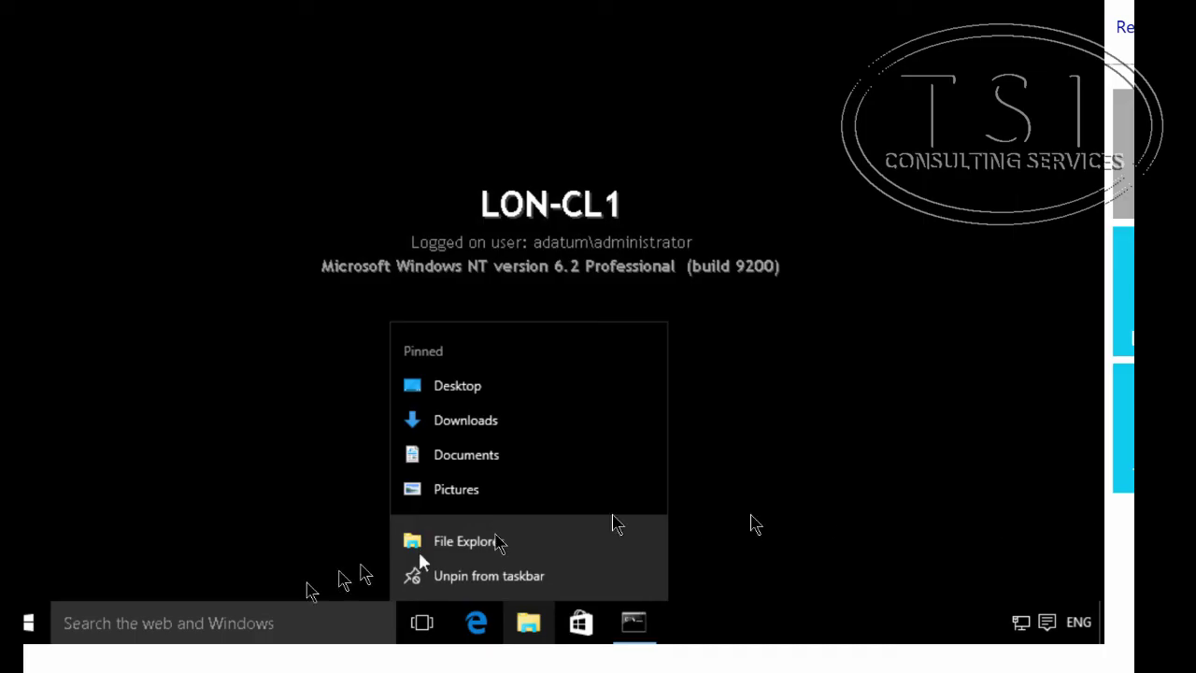
right_click(28, 622)
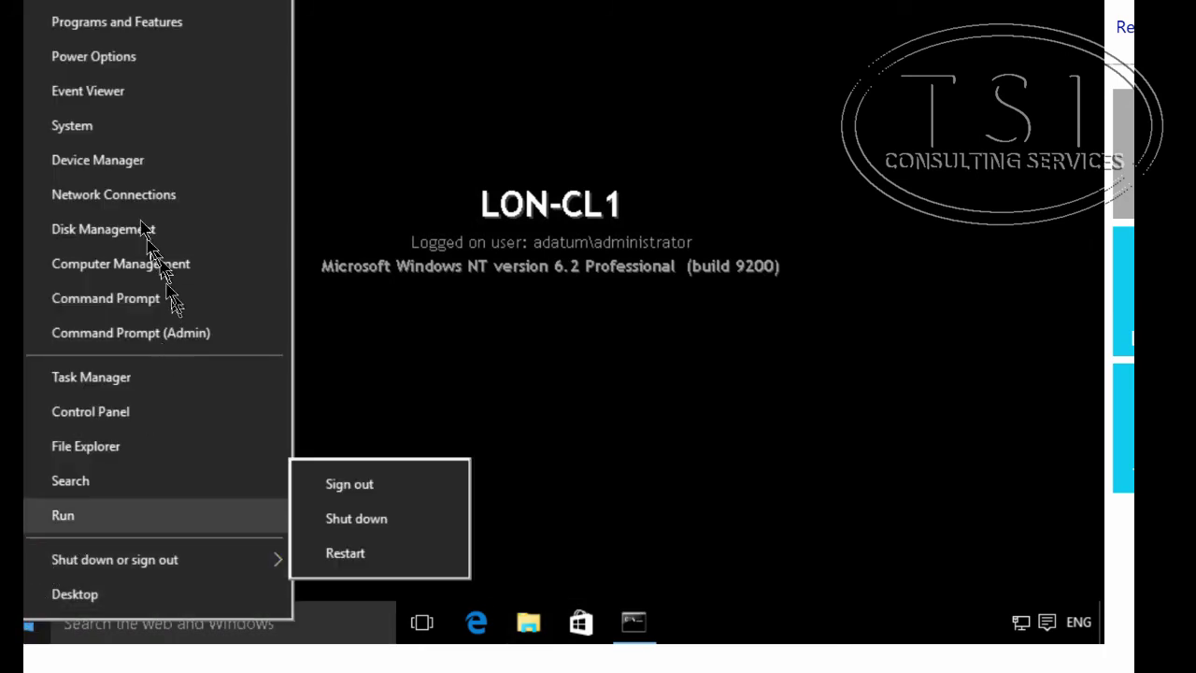
click(140, 198)
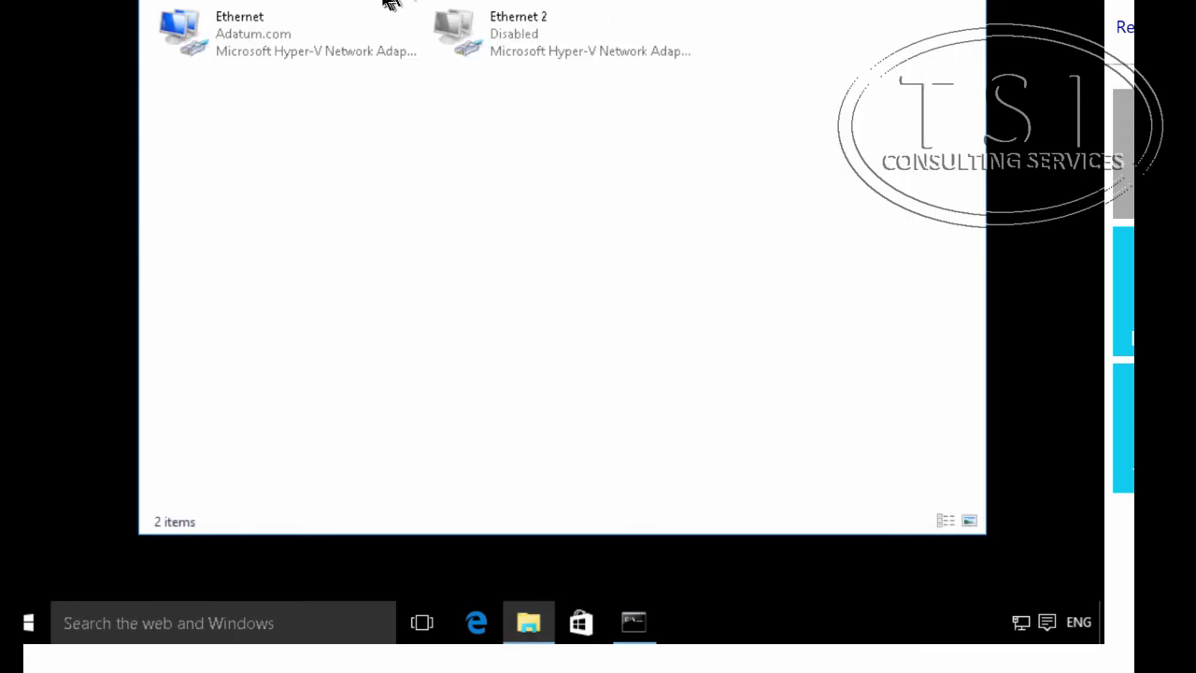
right_click(276, 36)
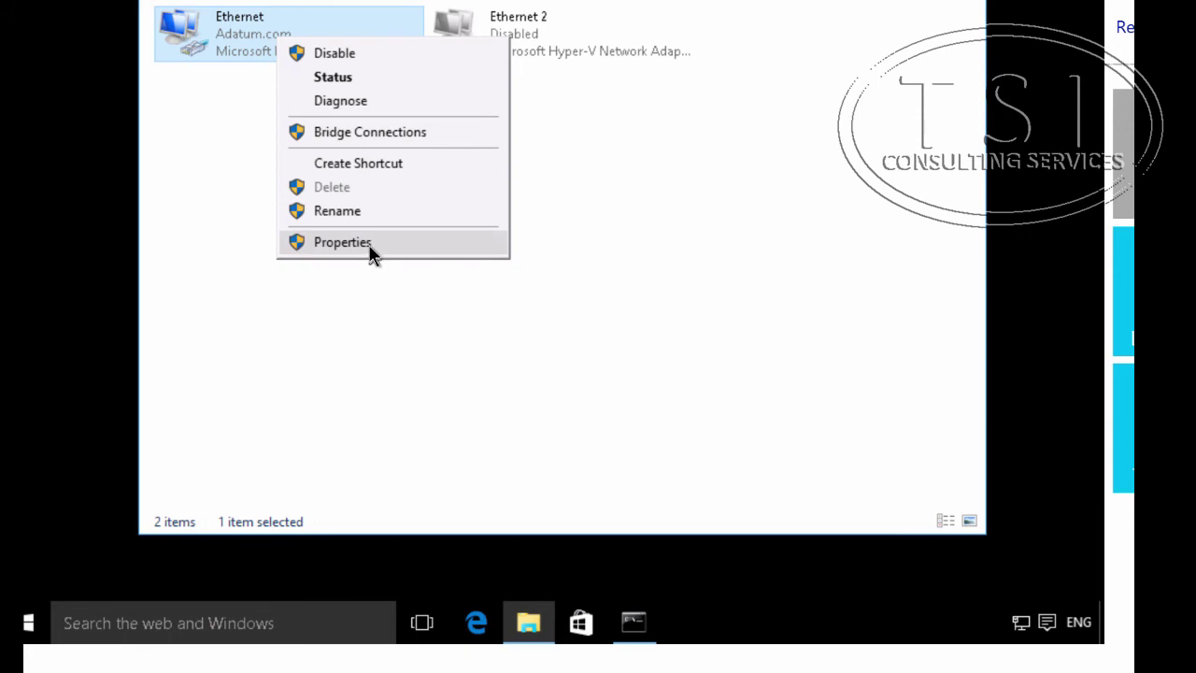
click(342, 242)
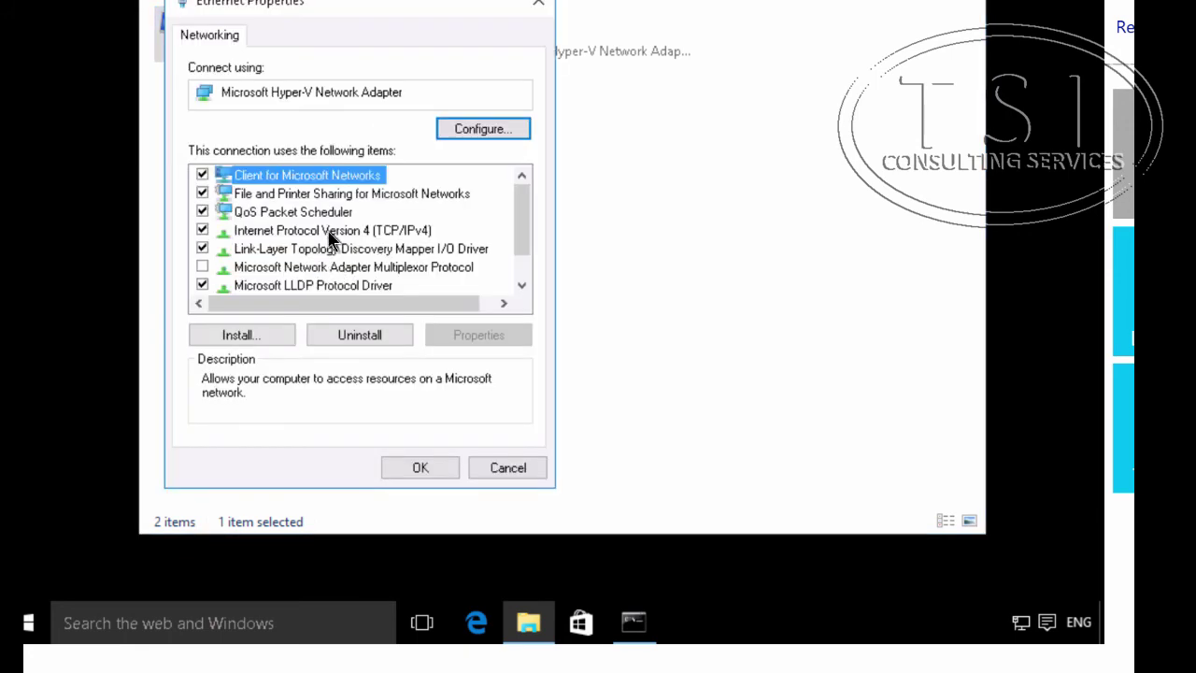
double_click(329, 240)
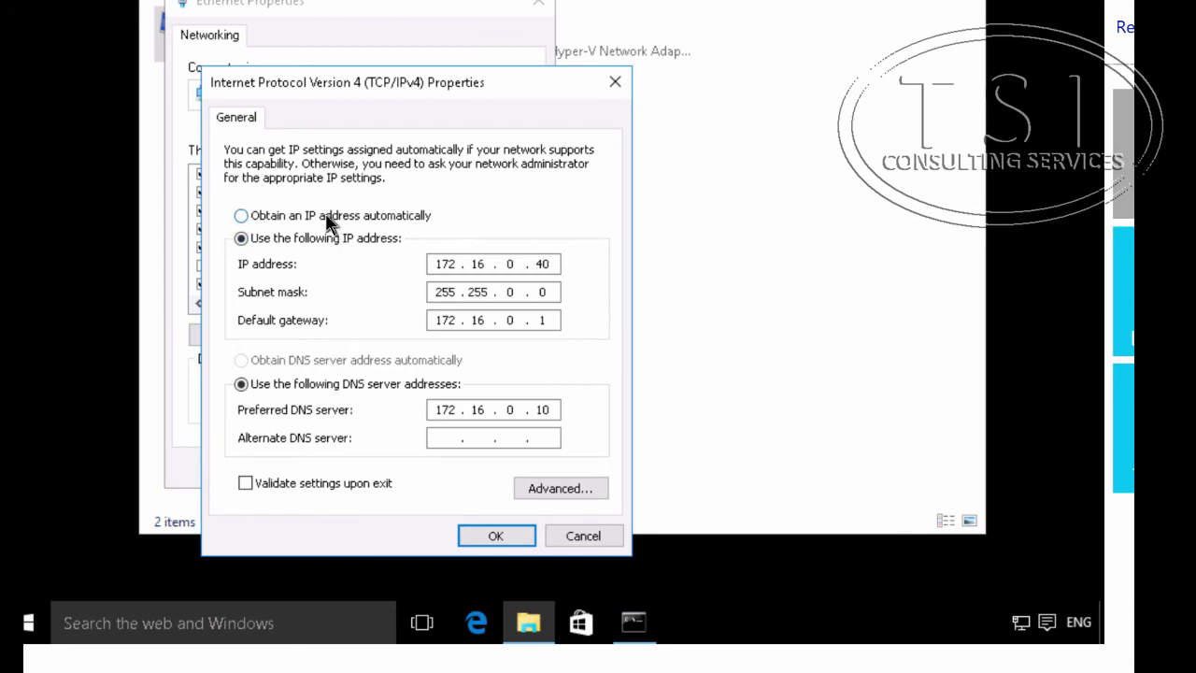
click(329, 222)
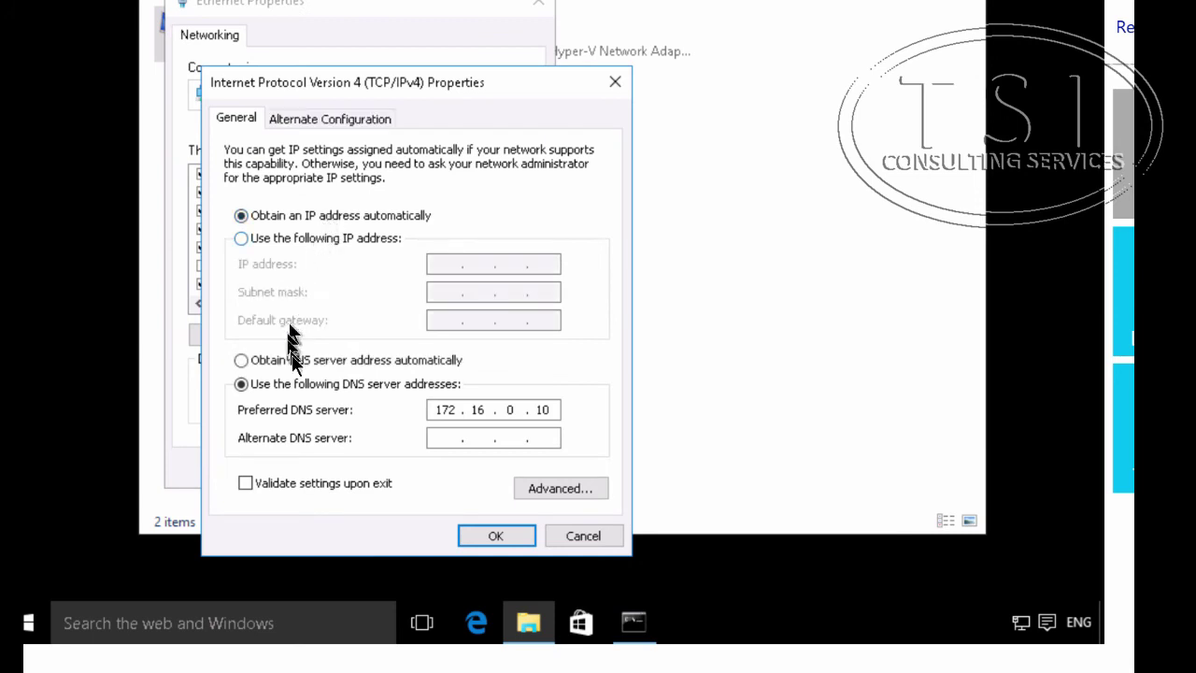
click(295, 362)
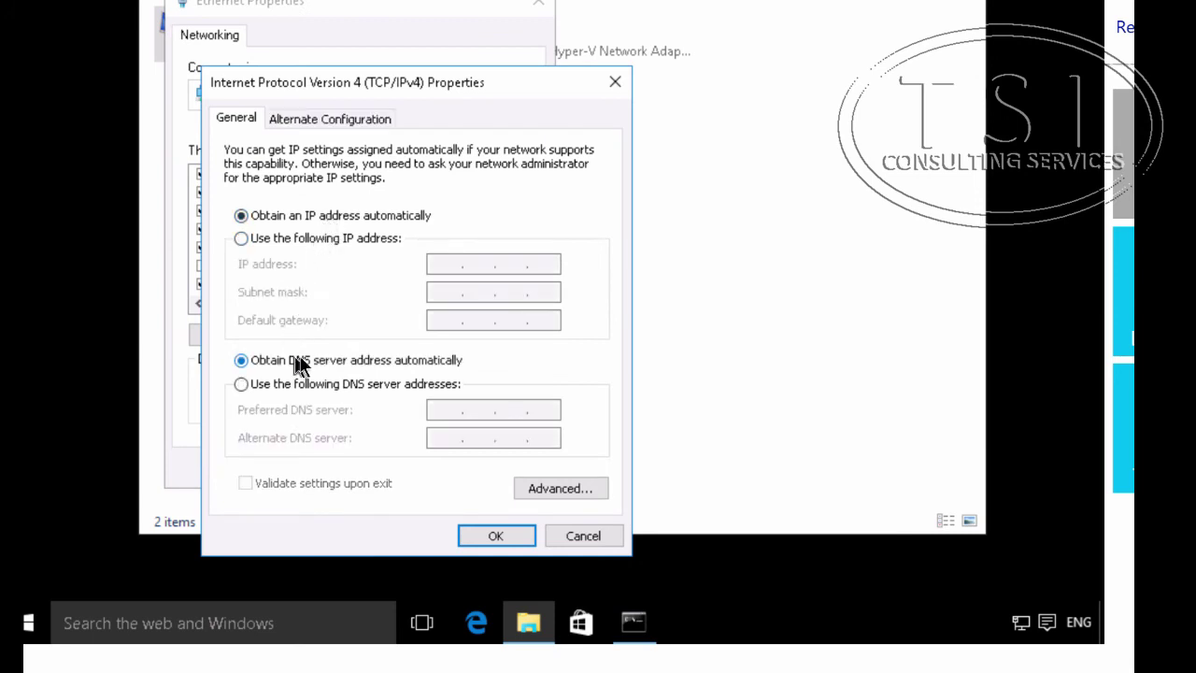
click(496, 536)
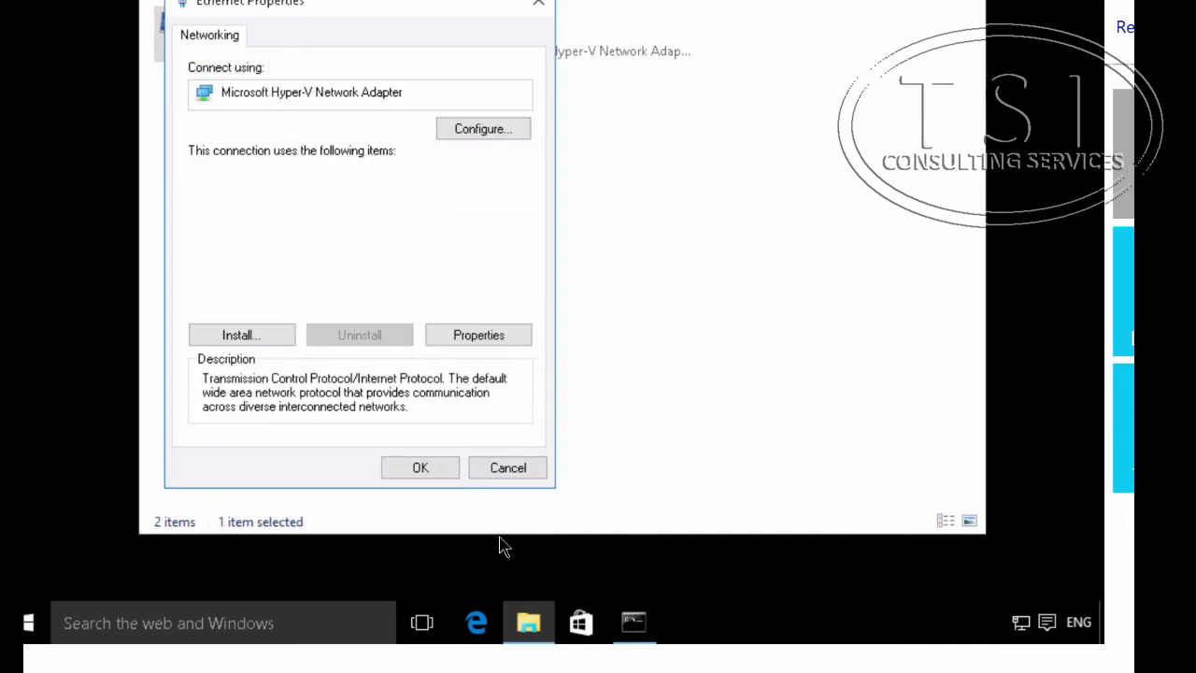
click(428, 472)
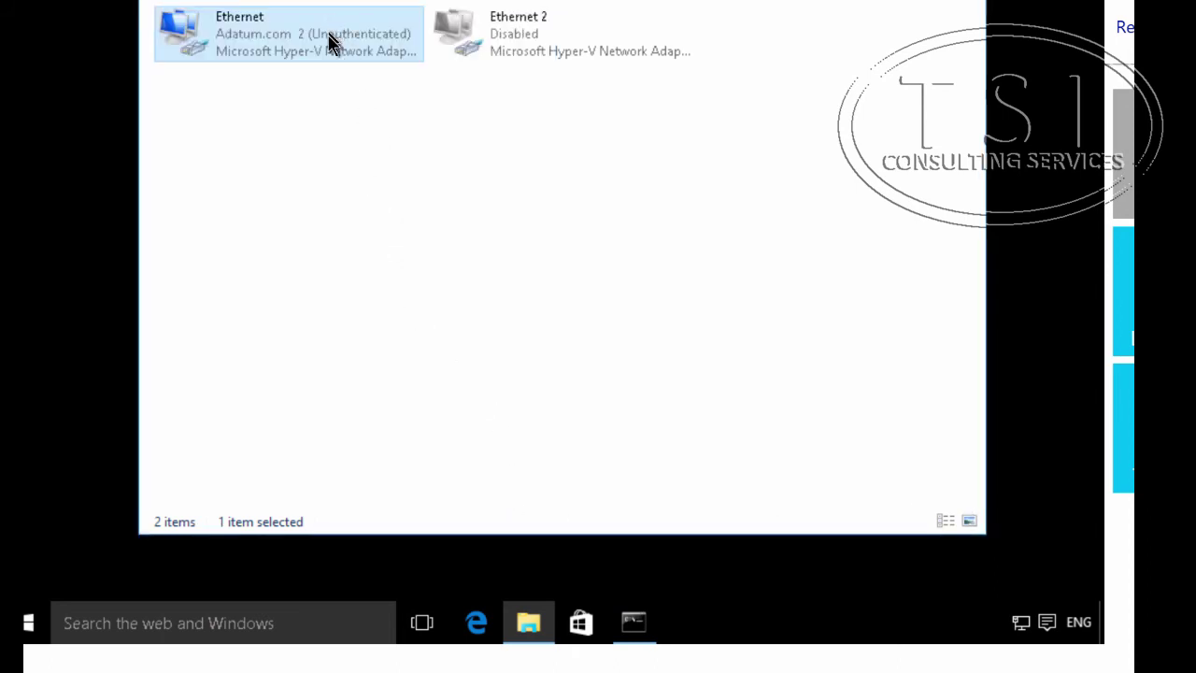
Step: Run ipconfig /all to confirm the 172.16.0.160 lease from DHCP server 172.16.0.10
click(634, 622)
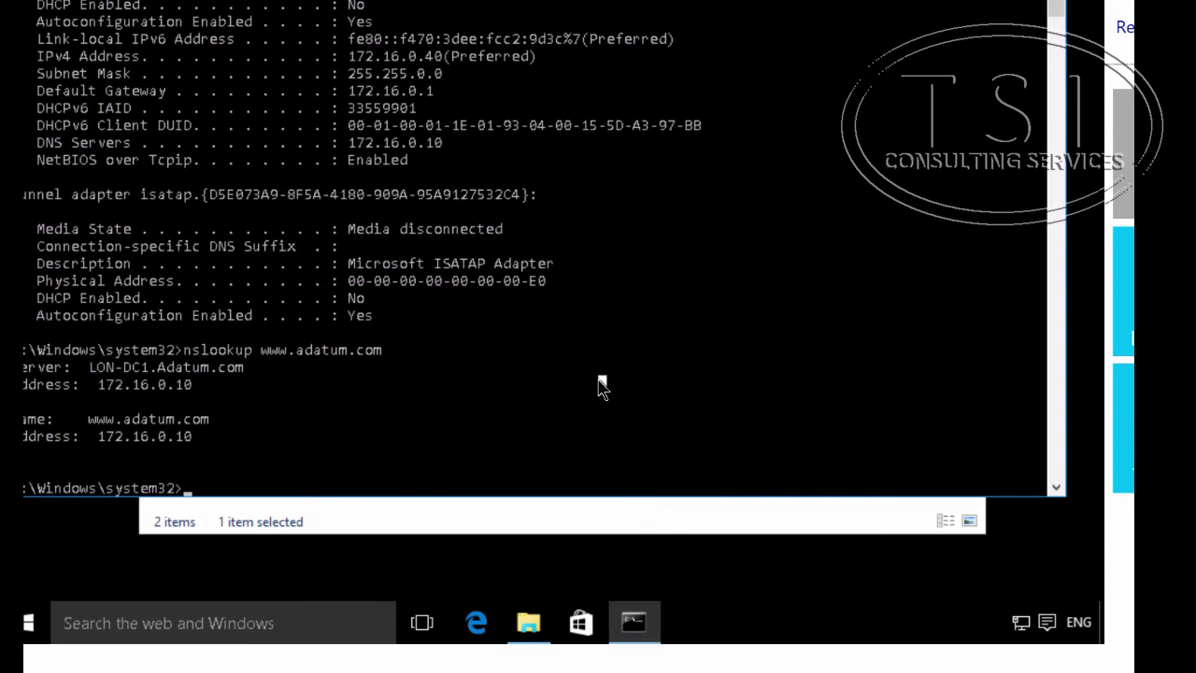
key(Up)
key(Up)
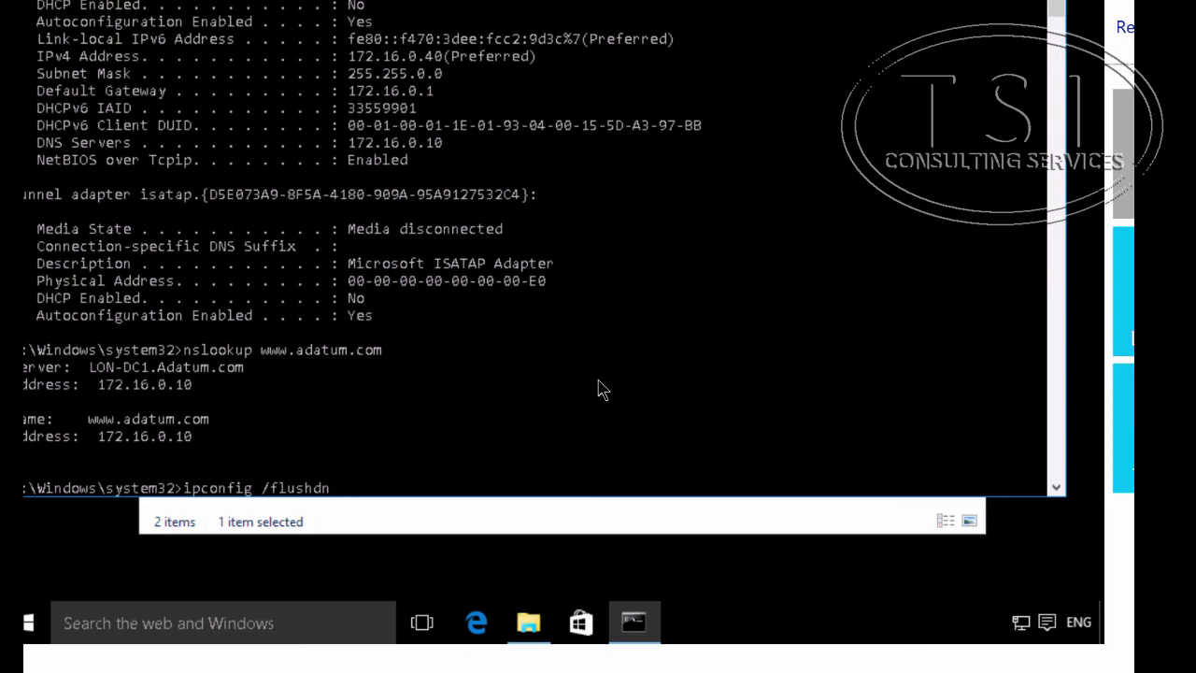
key(BackSpace)
key(BackSpace)
key(BackSpace)
key(BackSpace)
text(all)
key(Return)
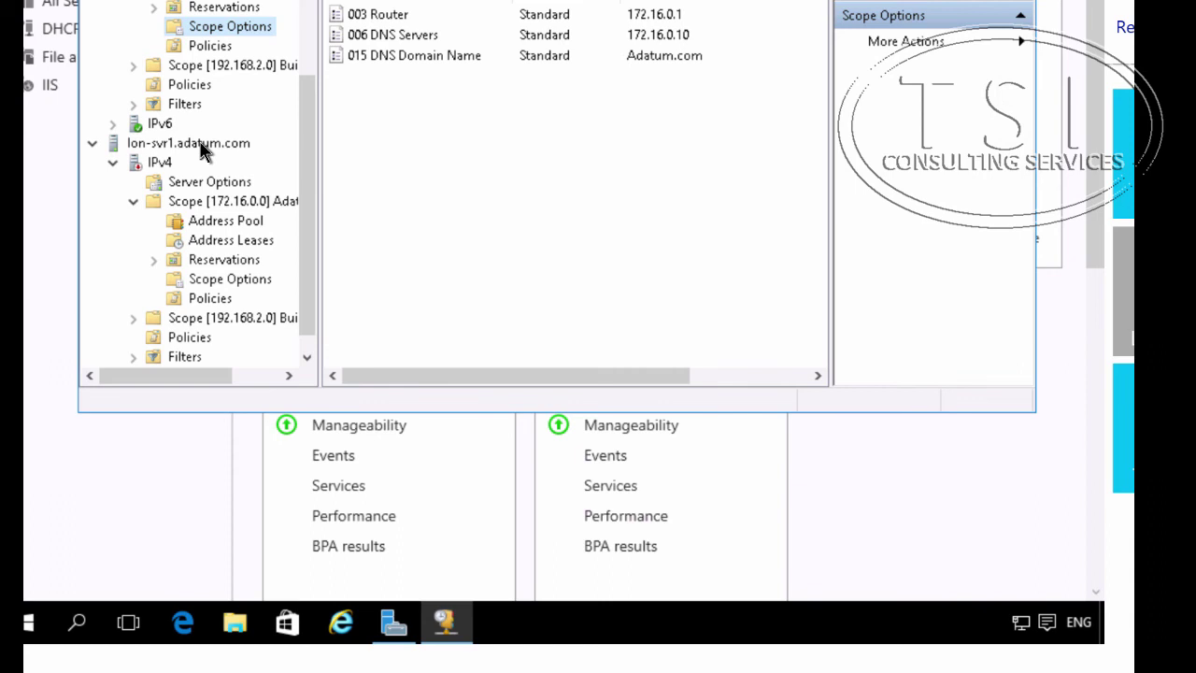
Step: Stop the DHCP Server service on lon-dc1.adatum.com through All Tasks > Stop
drag(309, 165, 317, 42)
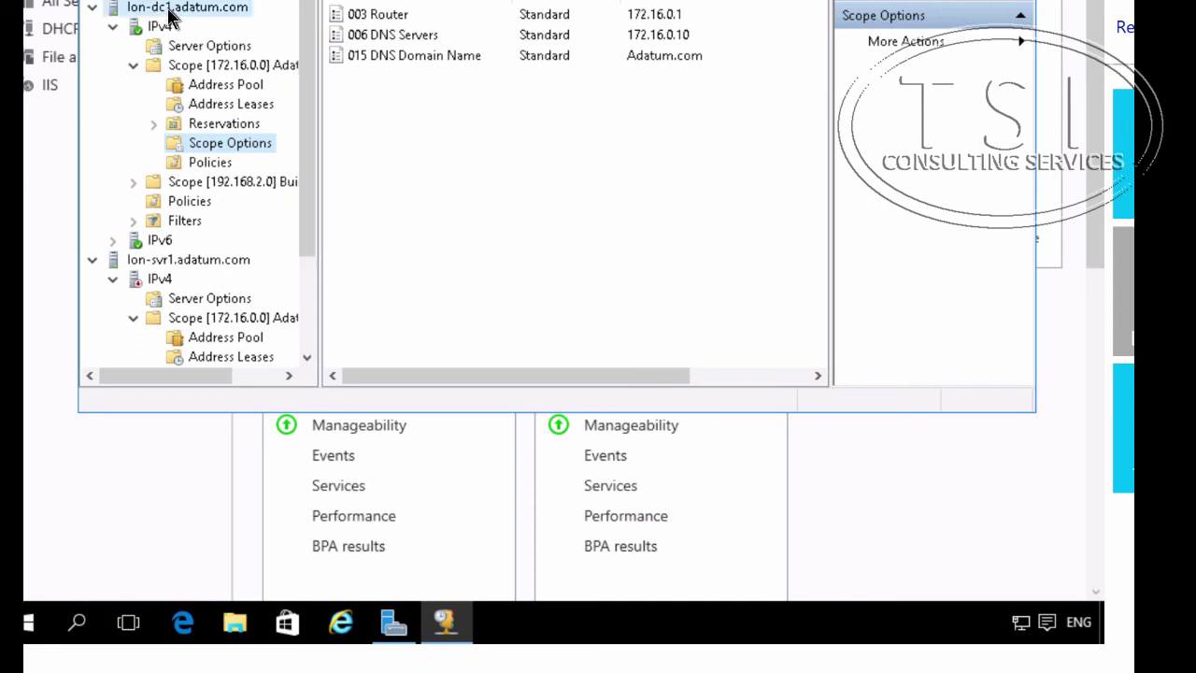
right_click(170, 13)
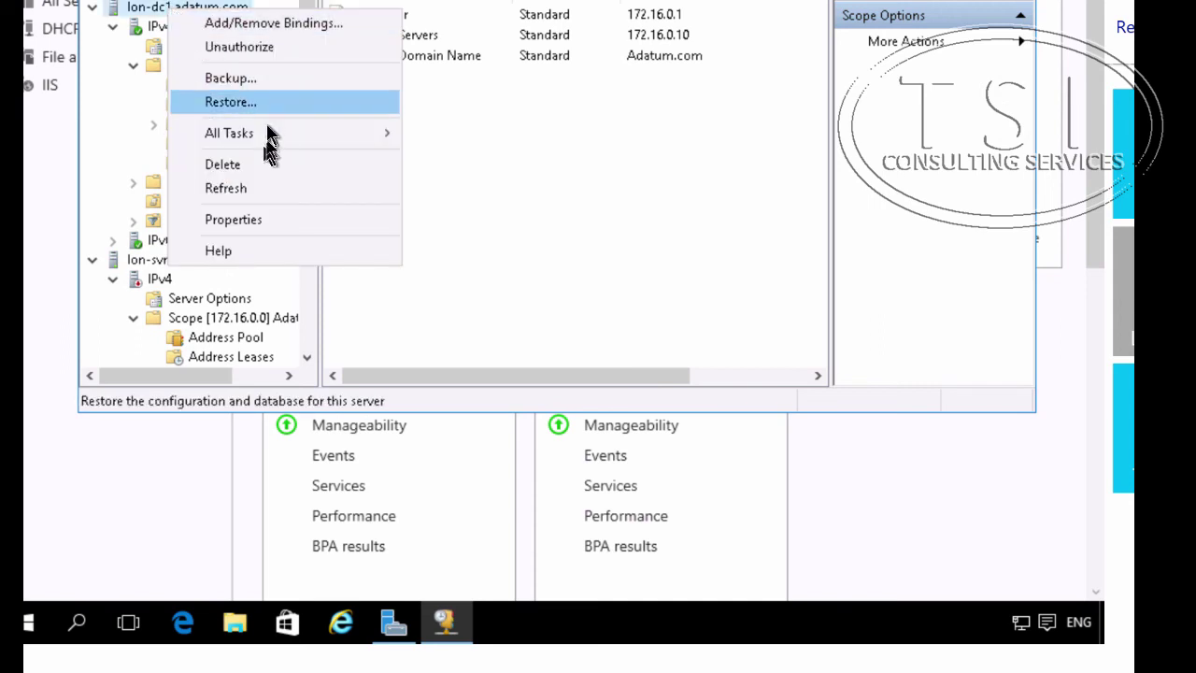
mouse_move(269, 134)
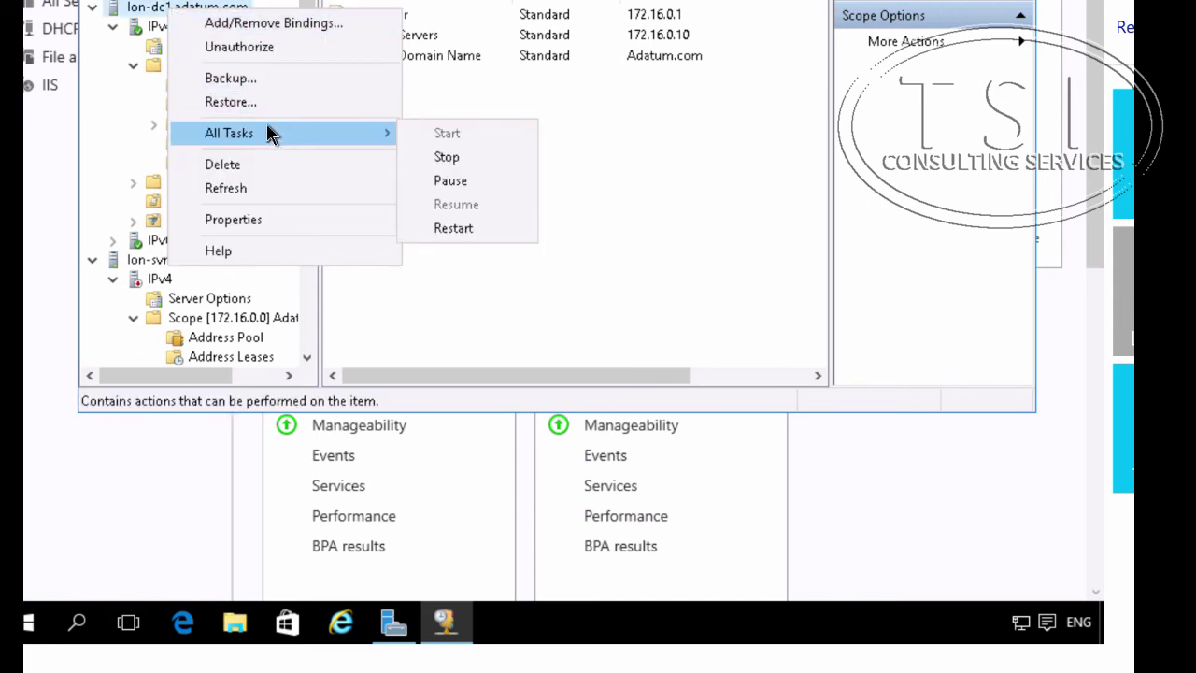
click(483, 169)
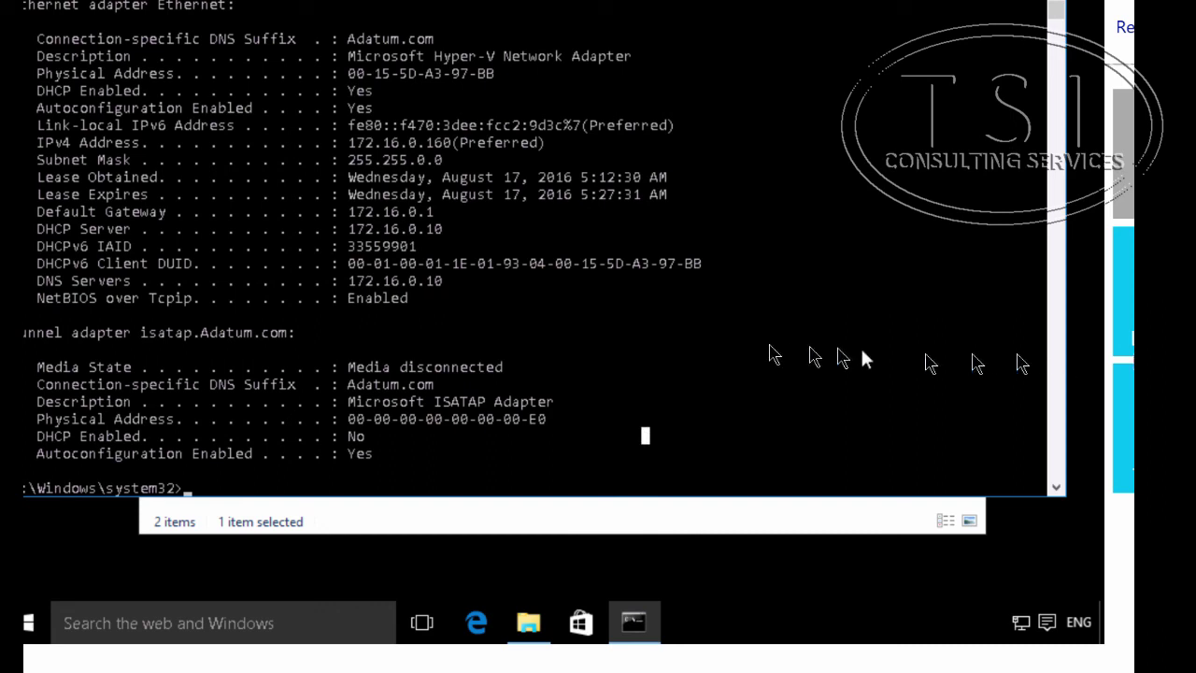
Step: Release LON-CL1's DHCP lease with ipconfig /release
key(Up)
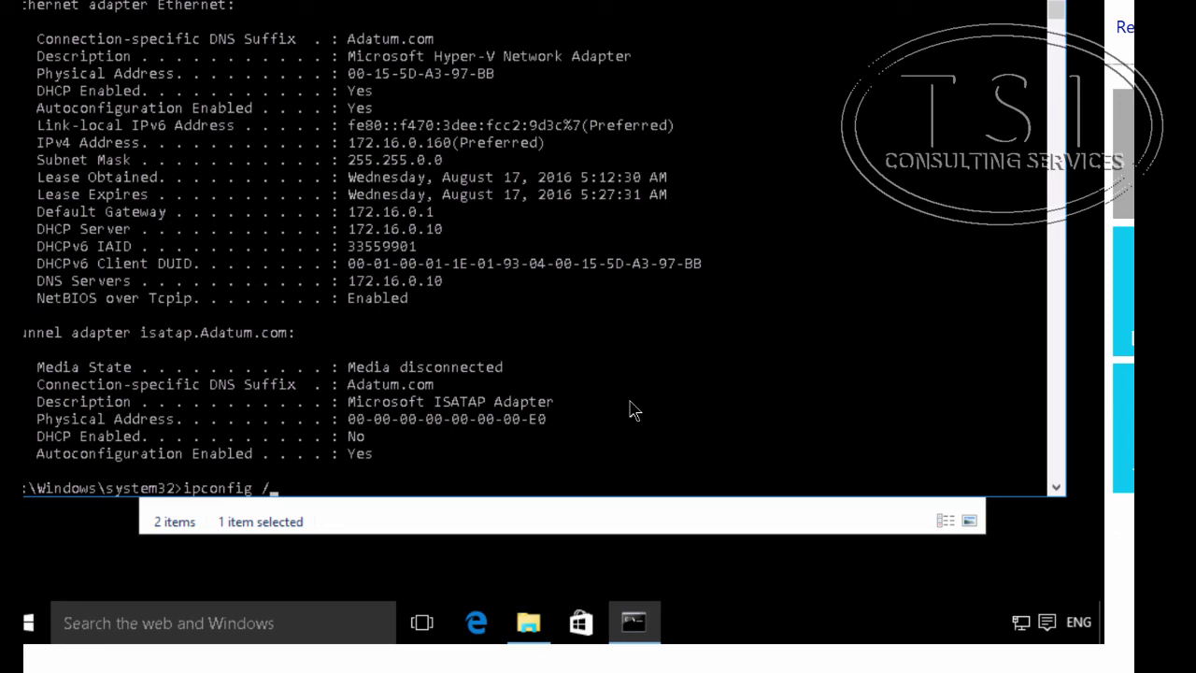
text(release)
key(Return)
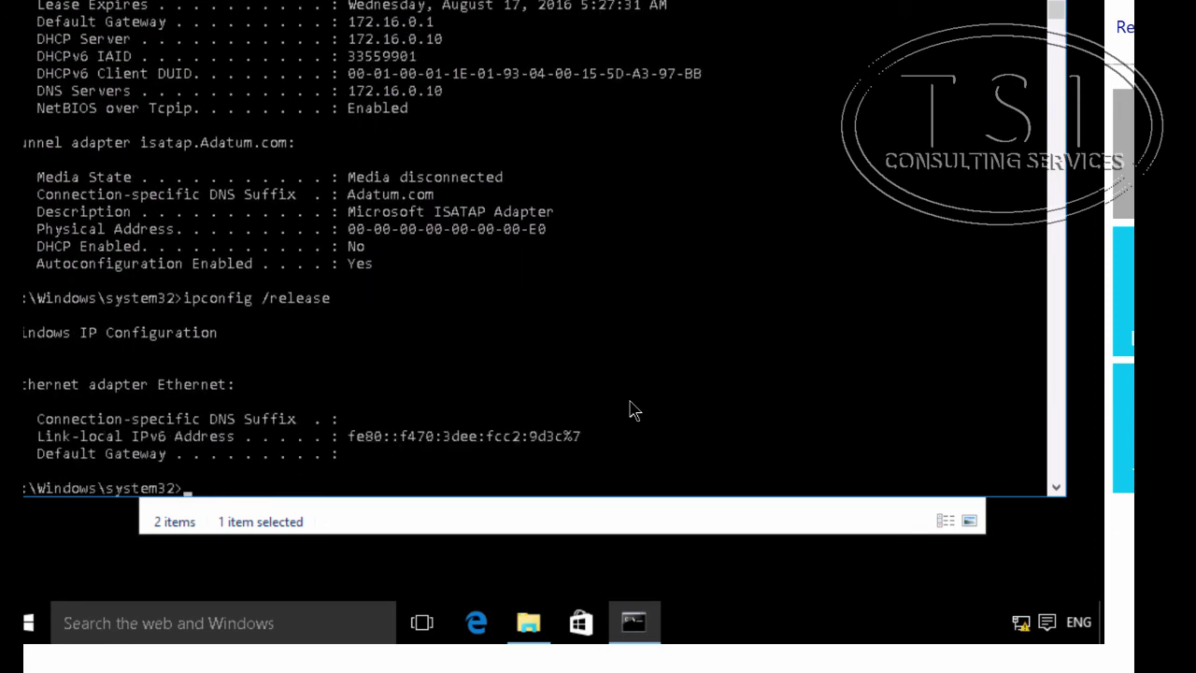
Step: Request a new lease with ipconfig /renew; the client gets autoconfiguration address 169.254.157.60
key(Up)
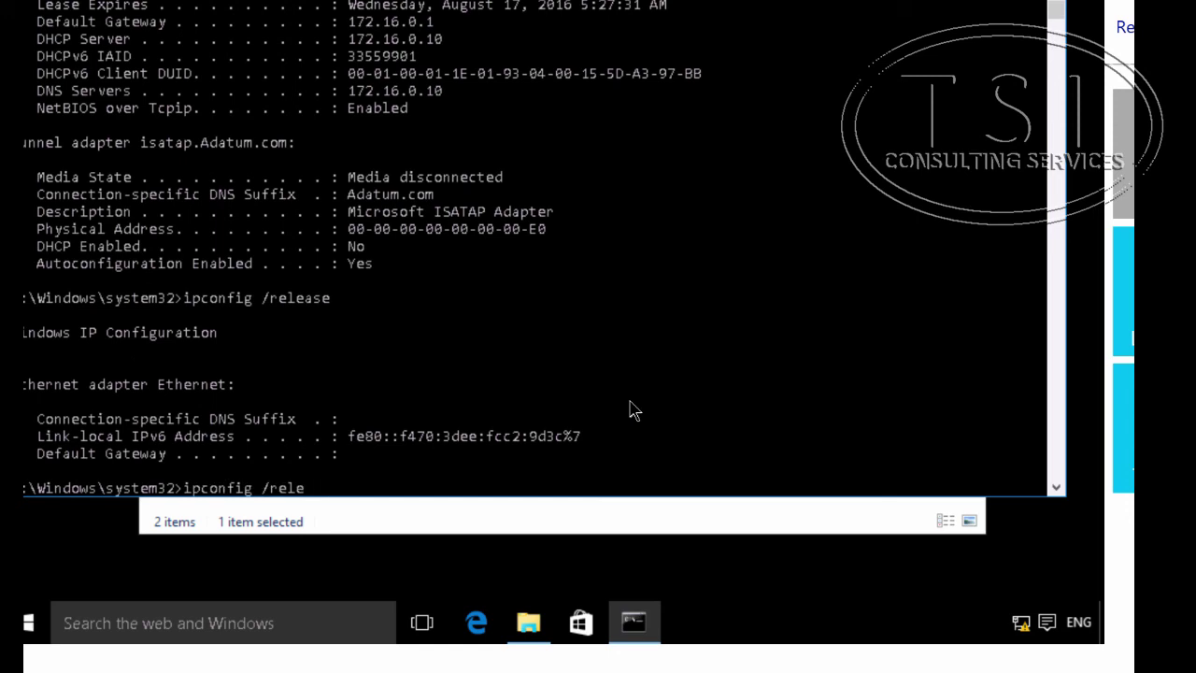
key(BackSpace)
key(BackSpace)
key(BackSpace)
text(enew)
key(Return)
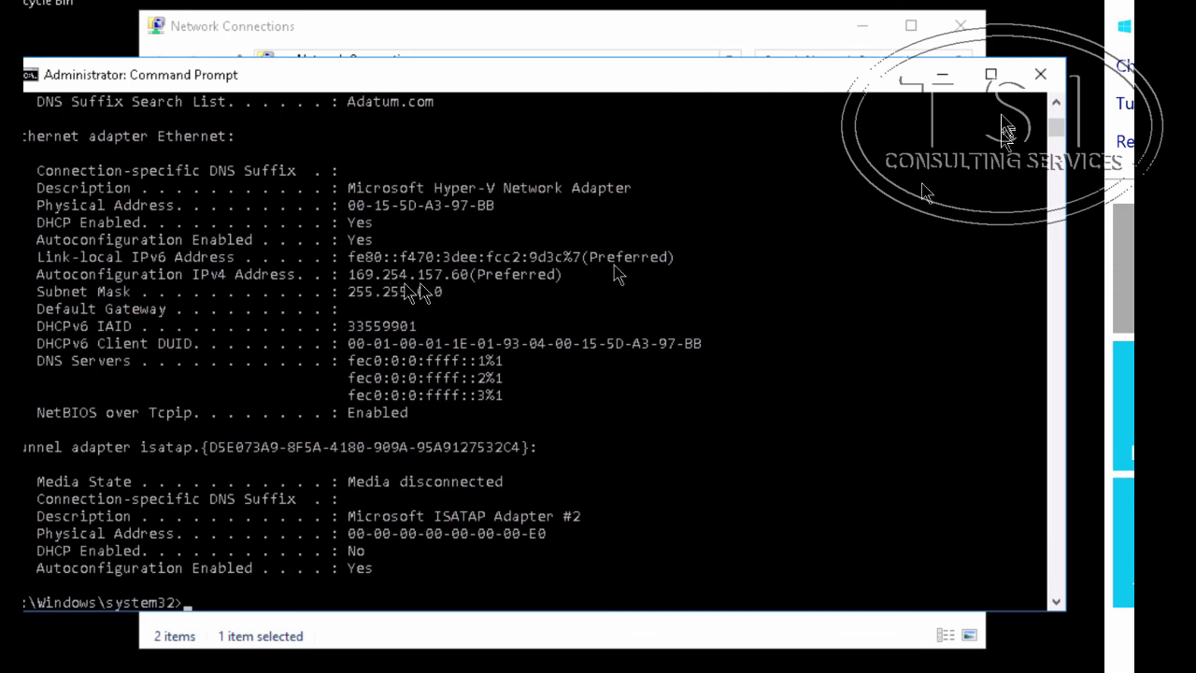
Step: With Command Prompt minimized, restart the DHCP Server service on lon-svr1.adatum.com
click(949, 84)
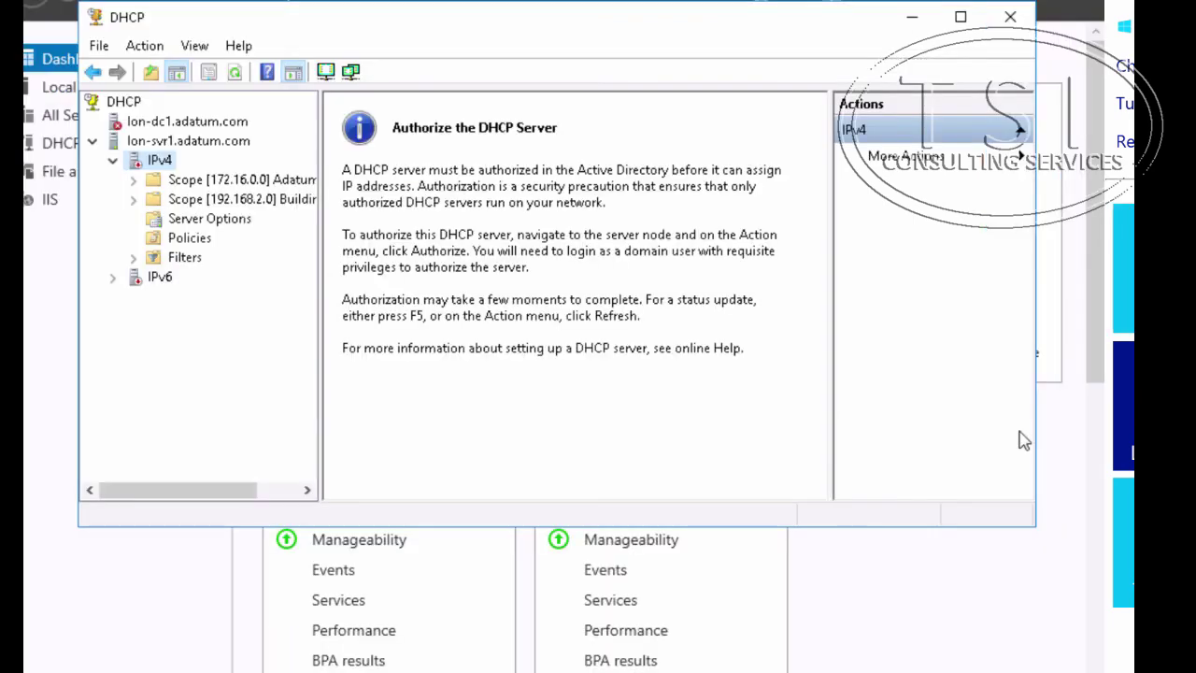
click(166, 163)
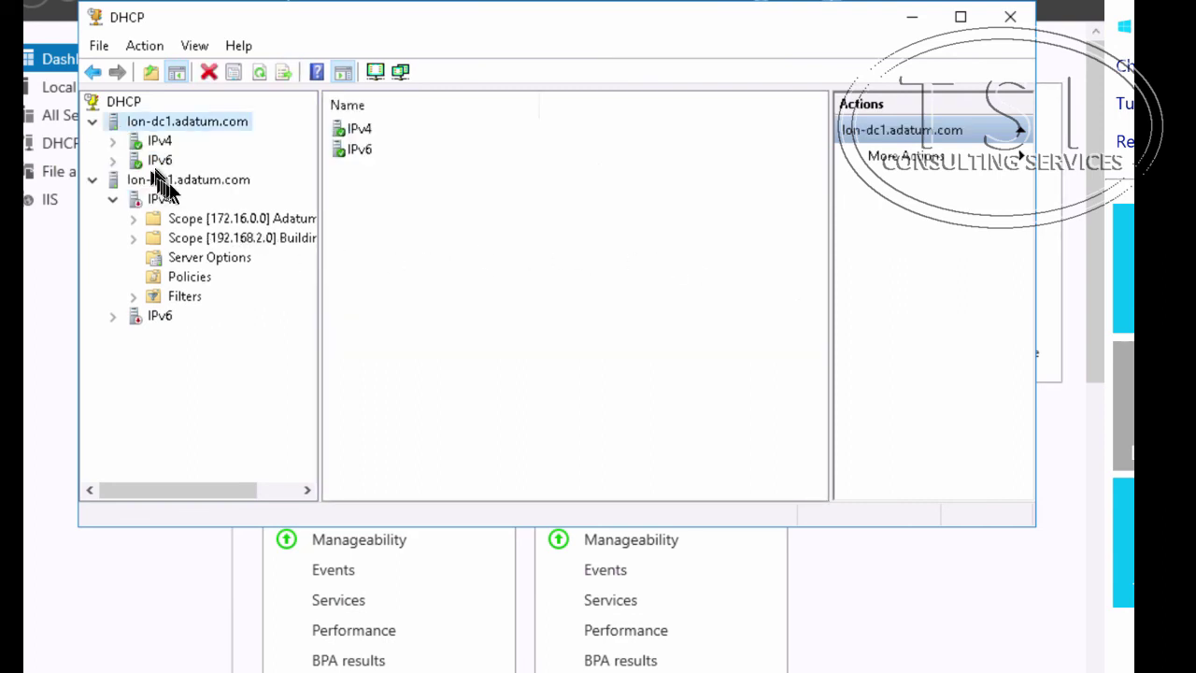
right_click(170, 181)
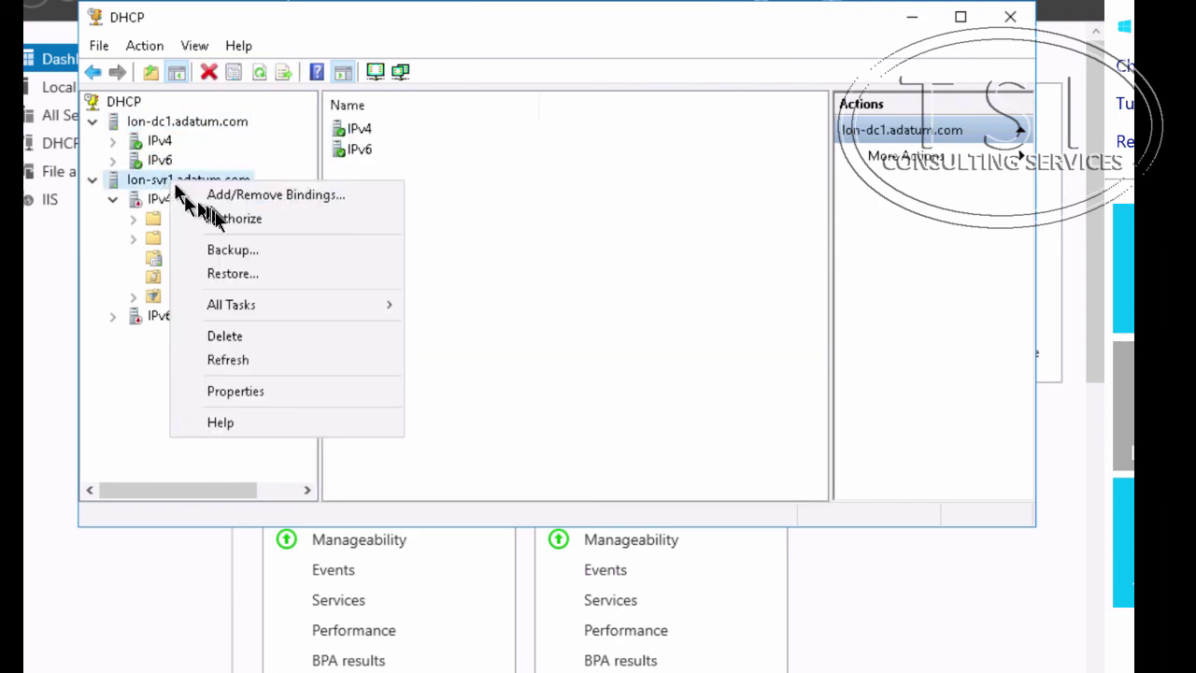
mouse_move(255, 308)
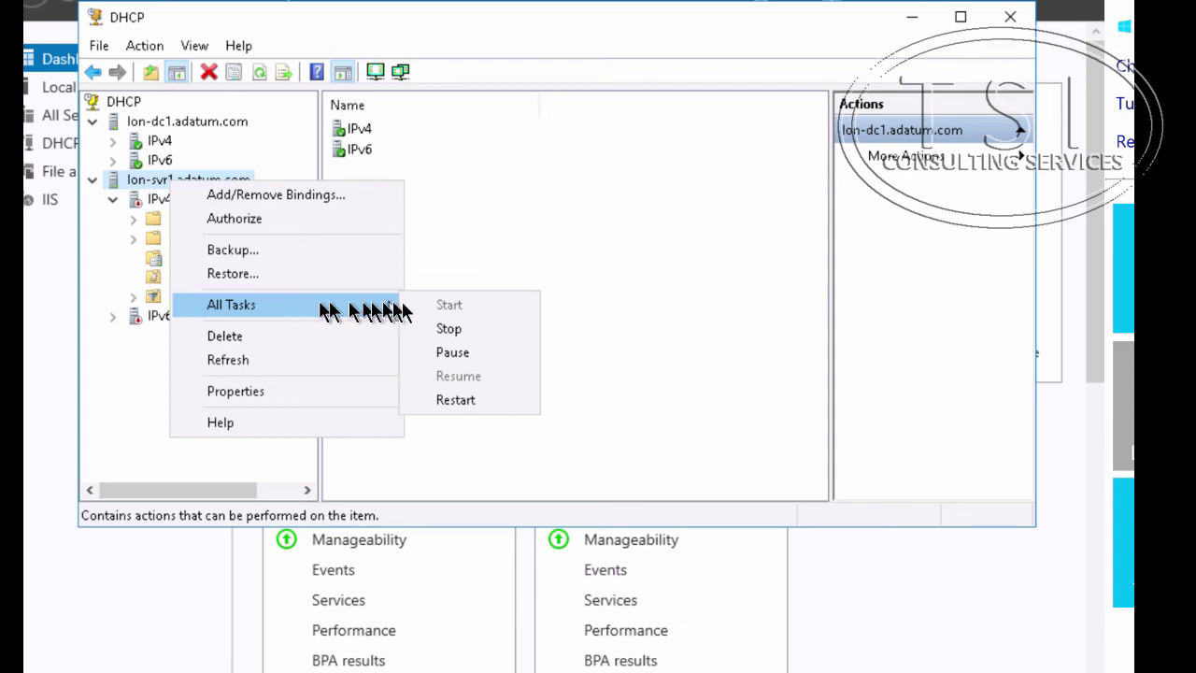
click(457, 400)
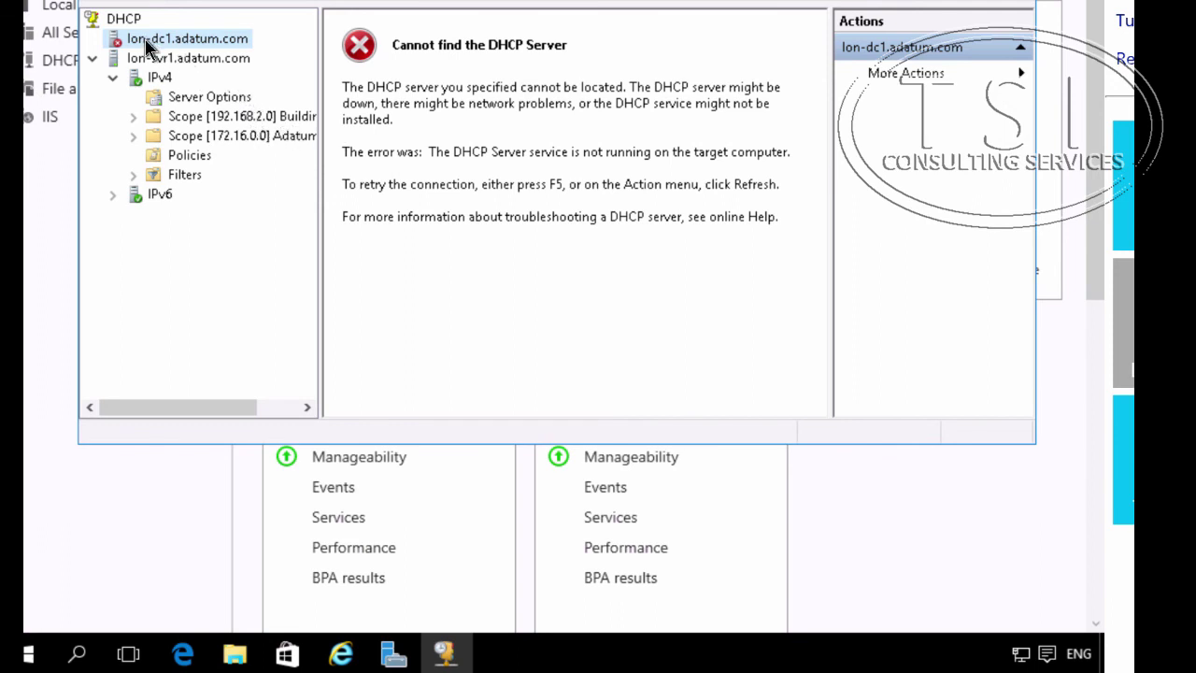
Step: Start the stopped DHCP Server service on lon-dc1.adatum.com via All Tasks > Start
right_click(145, 40)
mouse_move(217, 168)
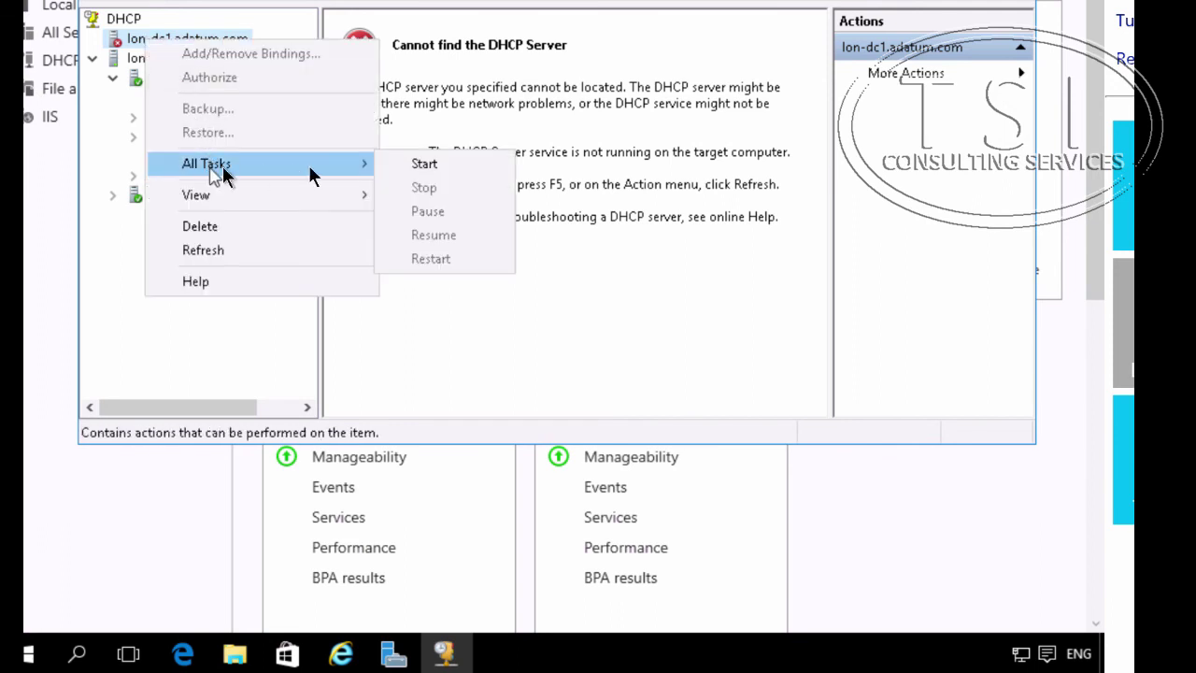
click(425, 165)
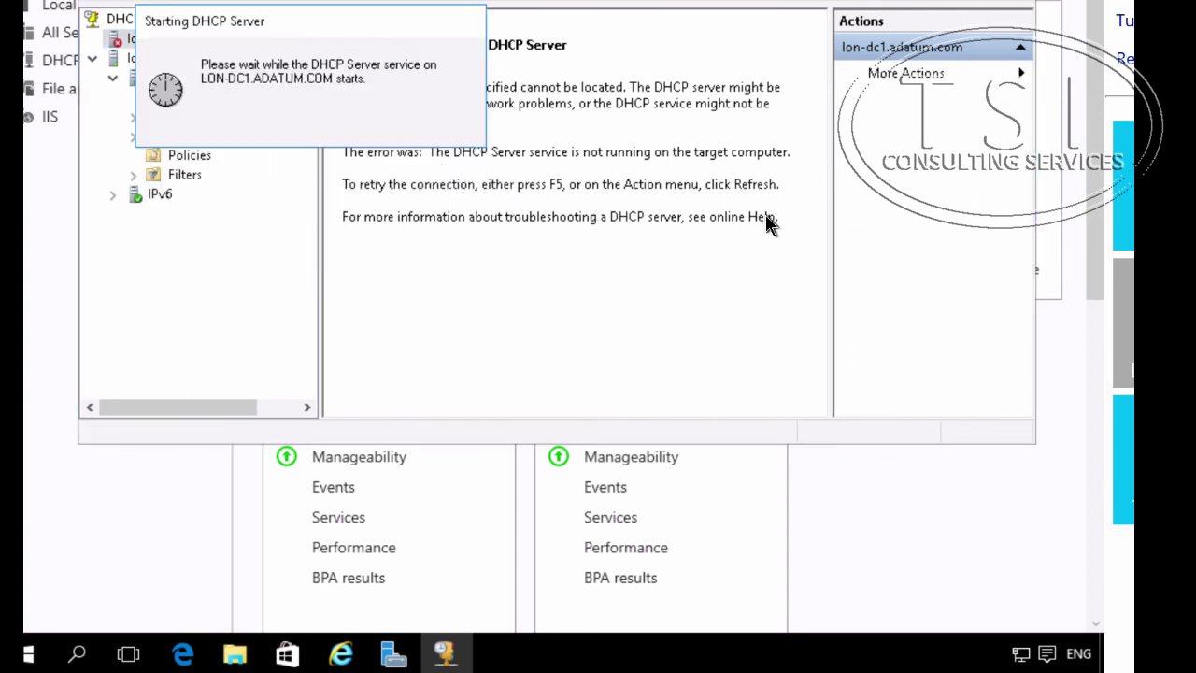